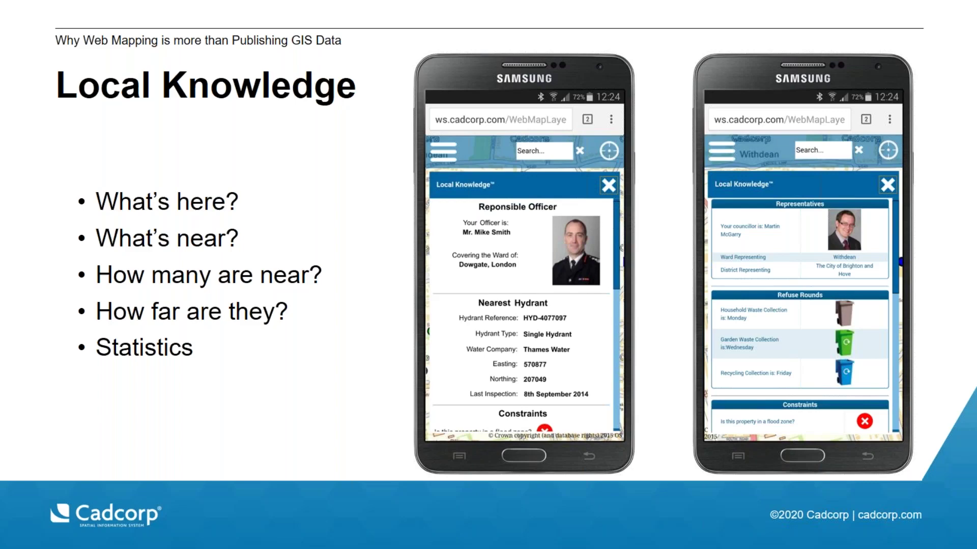
# Step: Advance past the Notice Board slide and end the slideshow to reveal the Cadcorp desktop
pyautogui.press('Right')
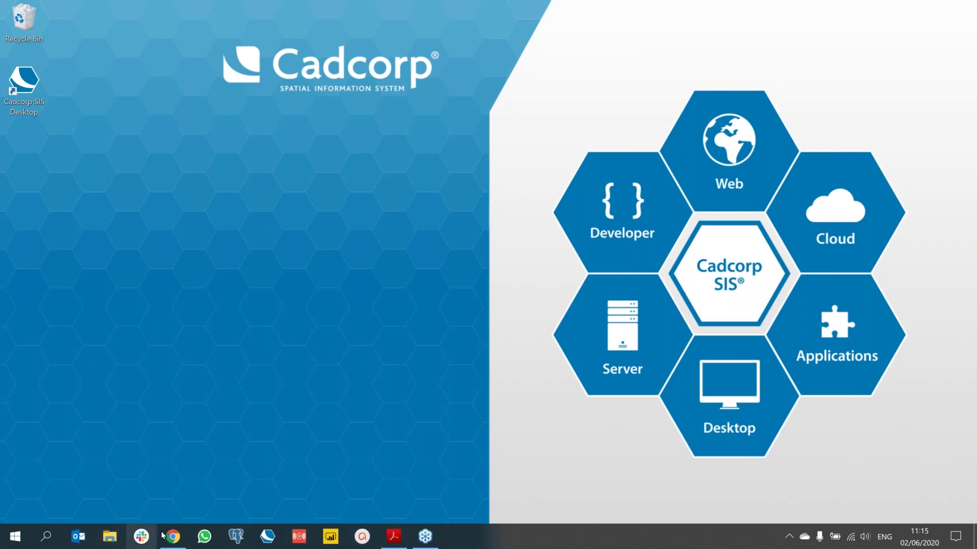
# Step: Bring the WebMap browser window forward and zoom the map into central York
pyautogui.click(187, 526)
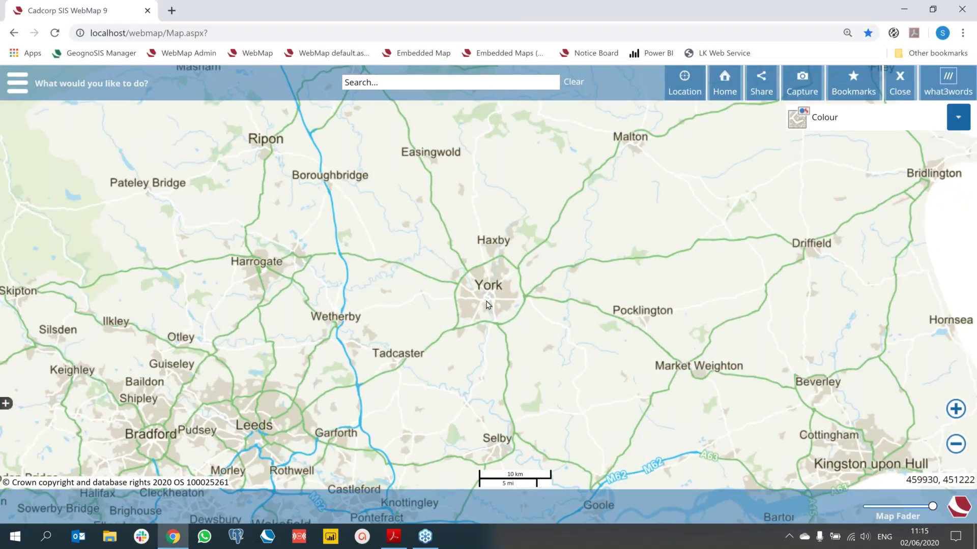
pyautogui.scroll(2, 486, 304)
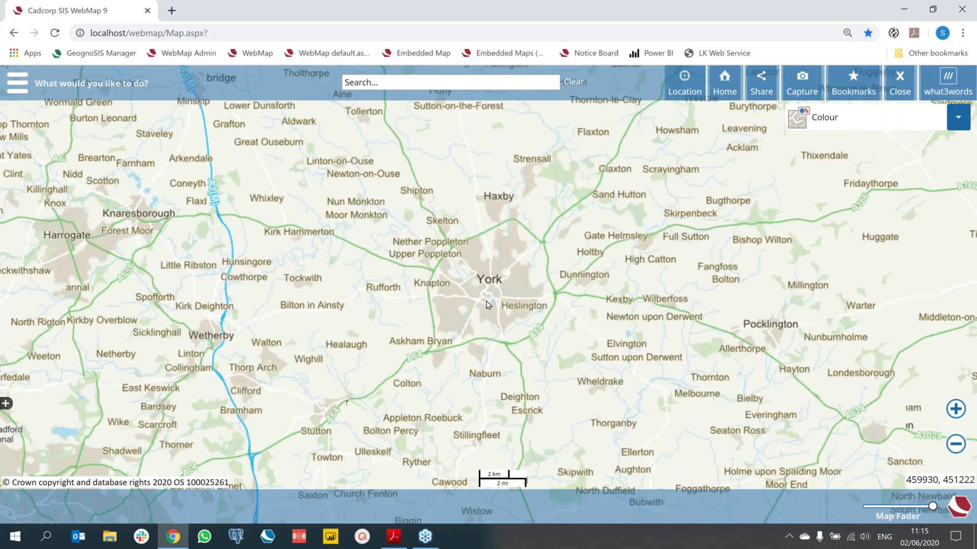
pyautogui.scroll(2, 485, 304)
pyautogui.scroll(1, 487, 305)
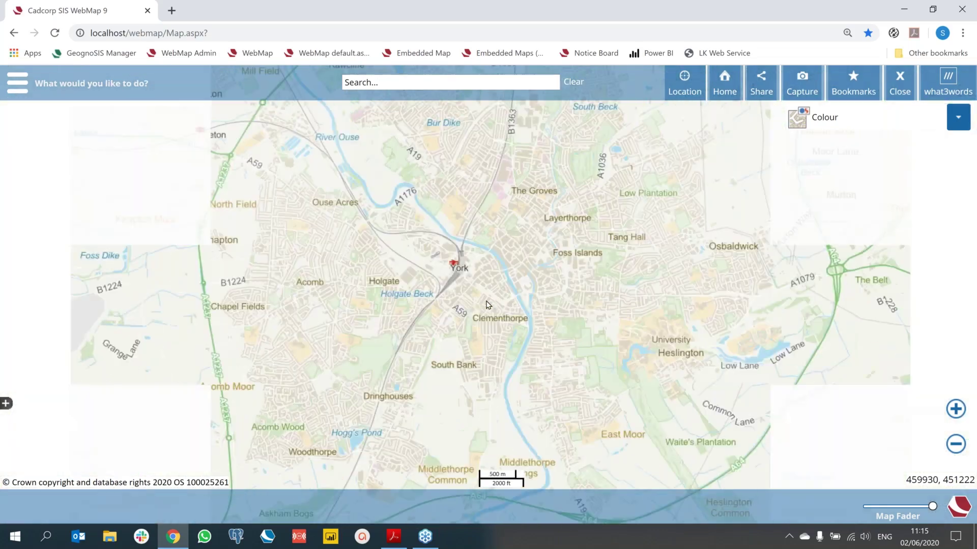
# Step: Turn on the Education > Schools layer from the Map Features list
pyautogui.click(17, 82)
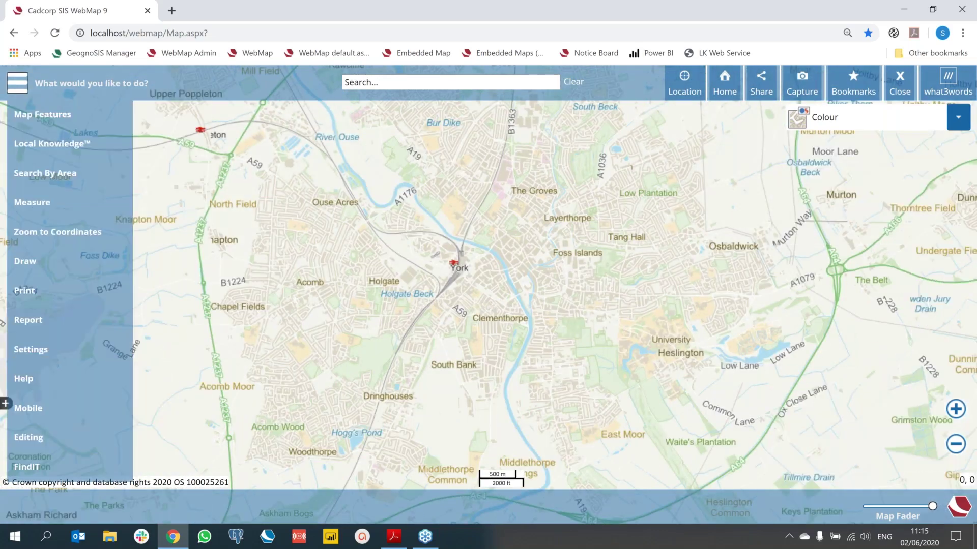
pyautogui.click(25, 114)
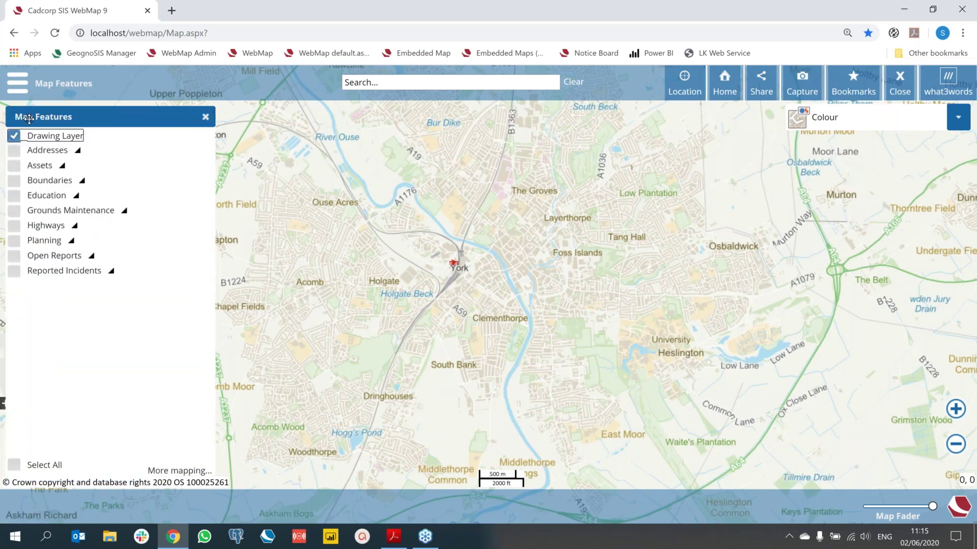
pyautogui.click(77, 196)
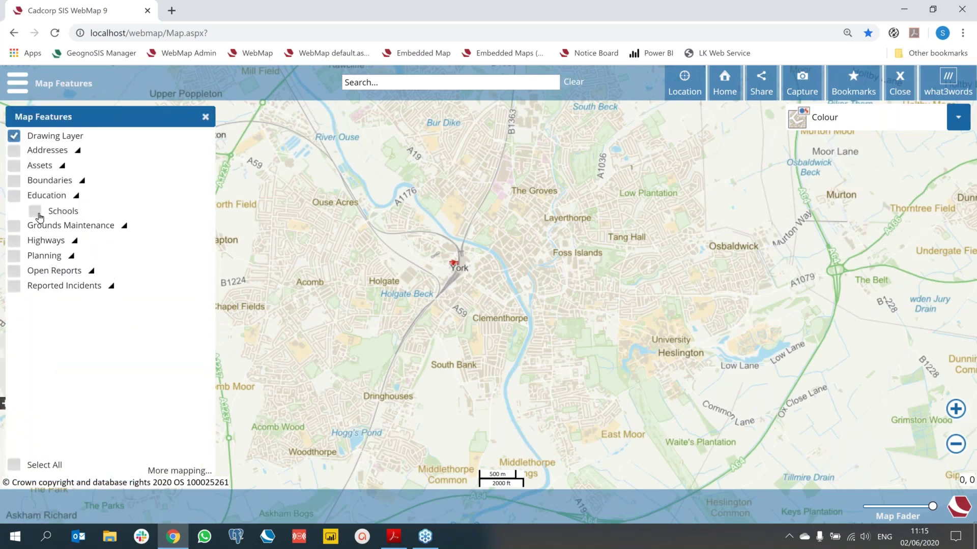
pyautogui.click(38, 214)
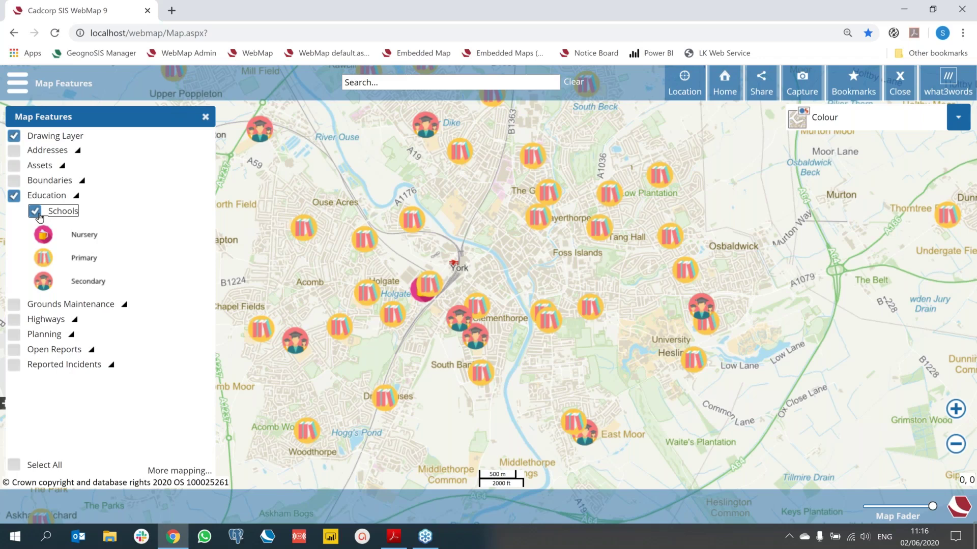
# Step: Close the York map to get back to the Select Map list
pyautogui.click(900, 88)
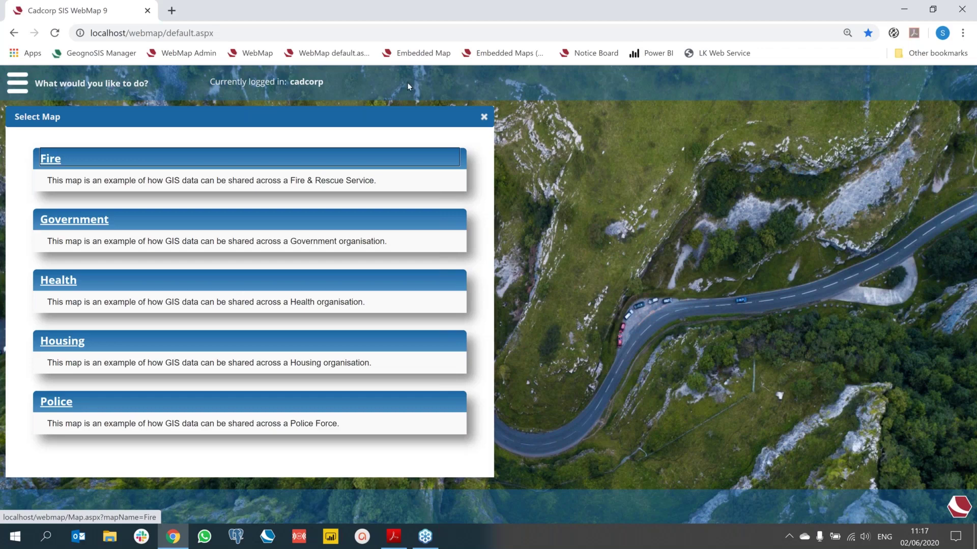
# Step: Open WebMap Admin's Government Settings and toggle the Search by area menu off and back on
pyautogui.click(189, 54)
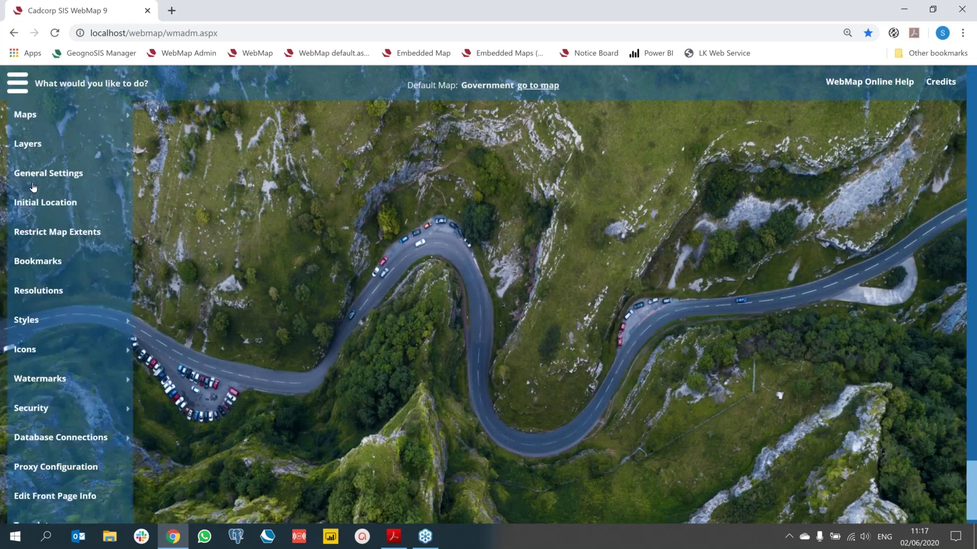
pyautogui.click(34, 185)
pyautogui.click(183, 173)
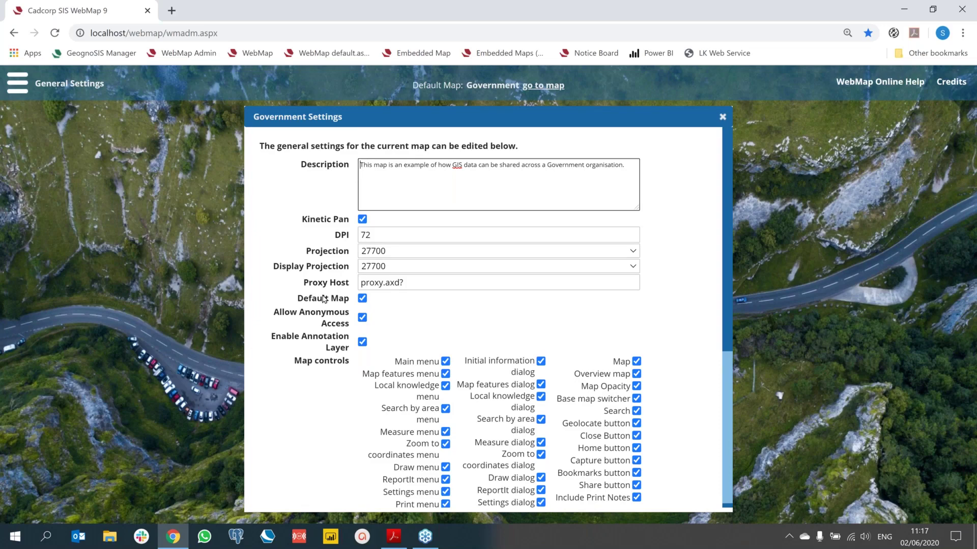
pyautogui.click(446, 410)
pyautogui.click(446, 410)
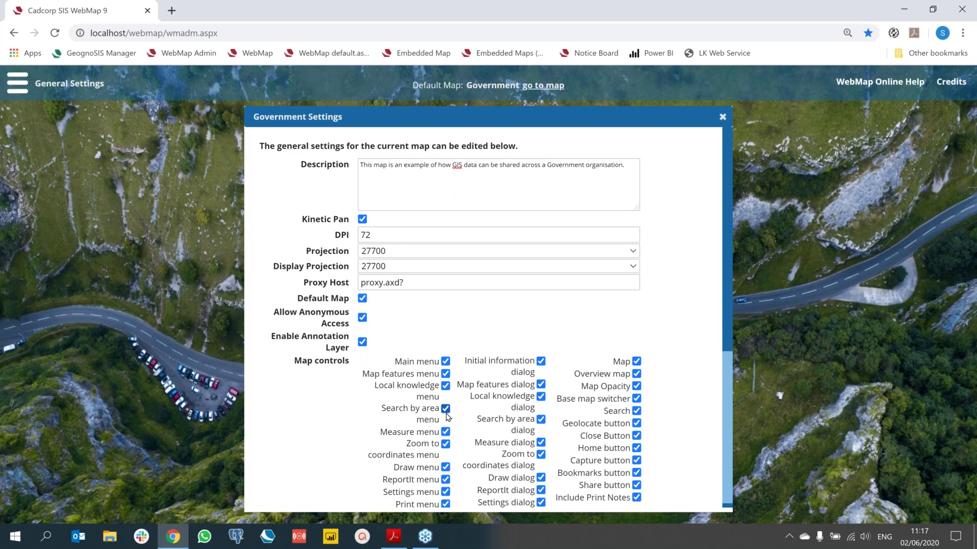
# Step: Open the Government map from map selection, review its main menu, then close it
pyautogui.click(340, 59)
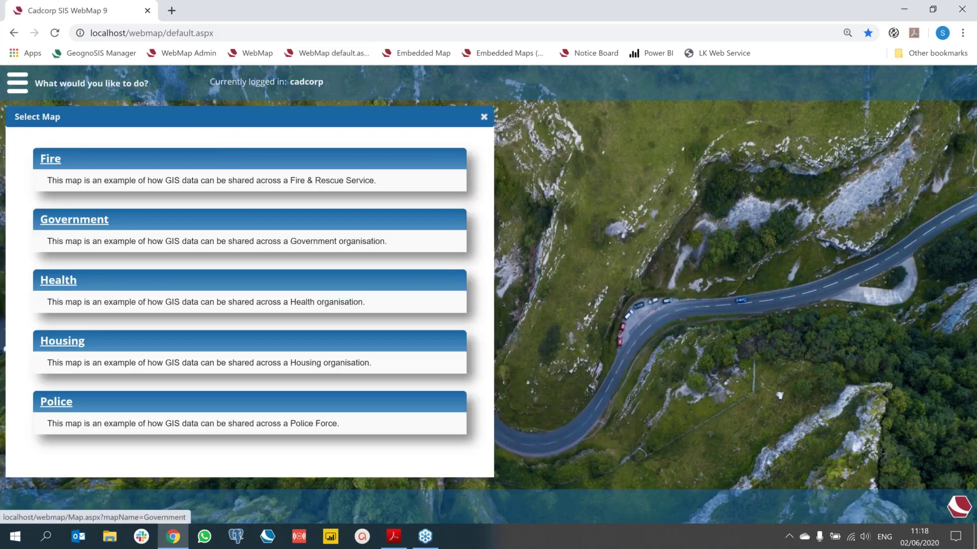
pyautogui.click(74, 219)
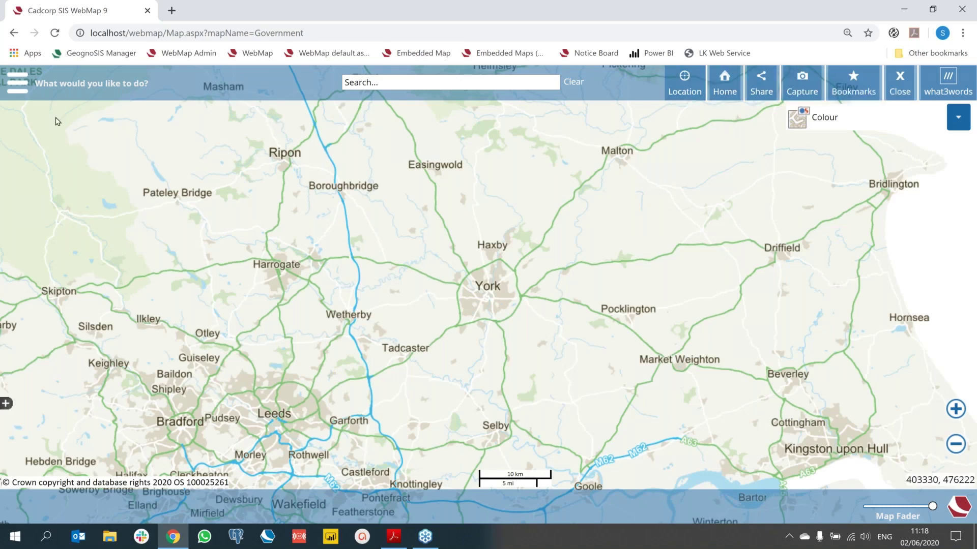
pyautogui.click(16, 84)
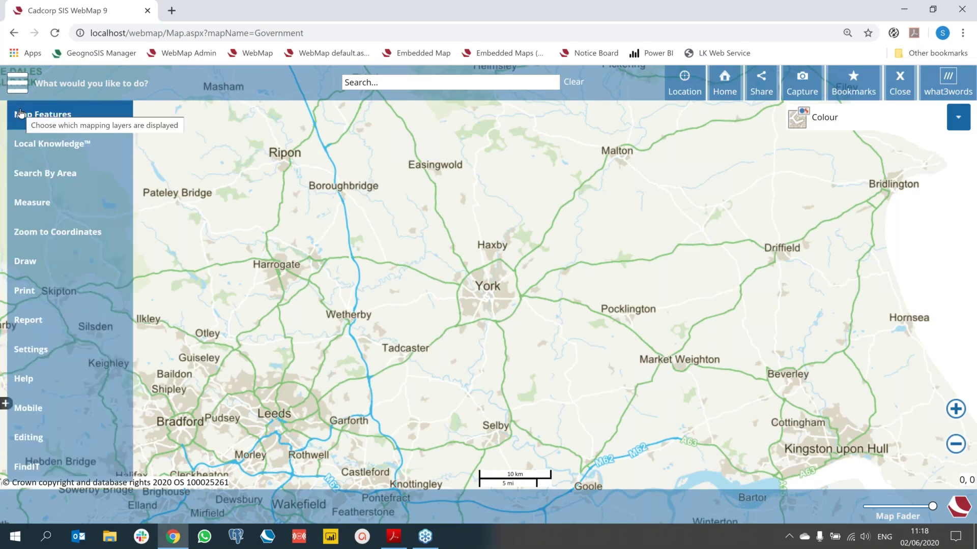
pyautogui.click(899, 81)
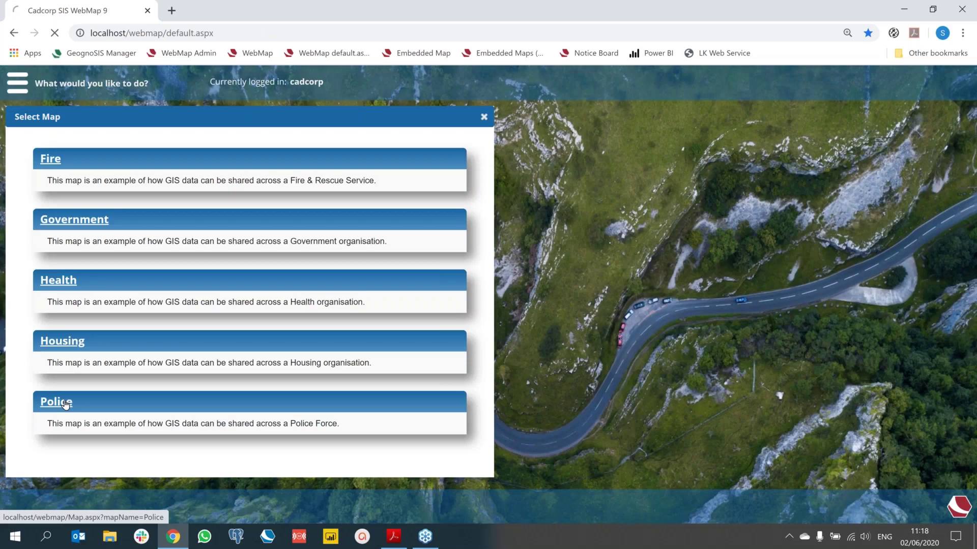
# Step: Open the Police map around Louth, browse its main menu, then load the WebMap Admin page
pyautogui.click(65, 404)
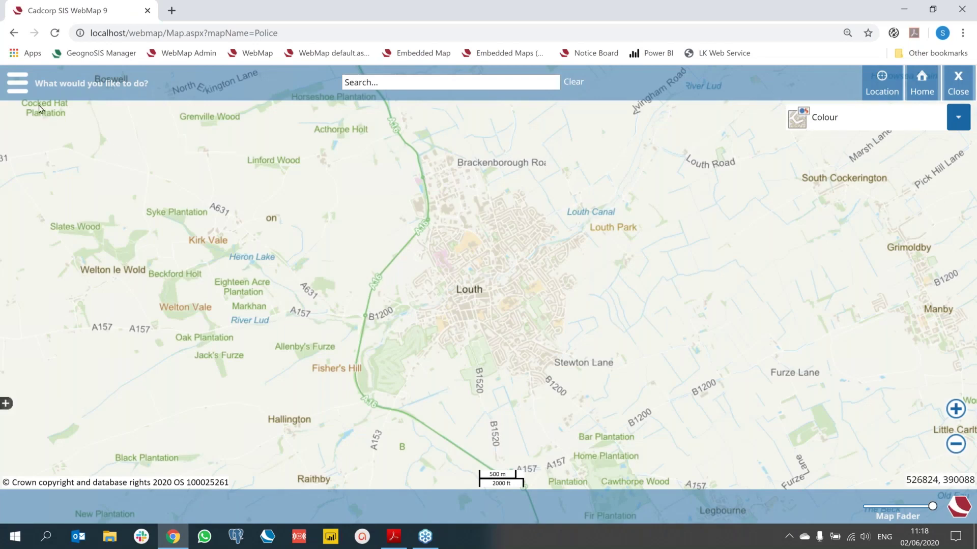
pyautogui.click(17, 84)
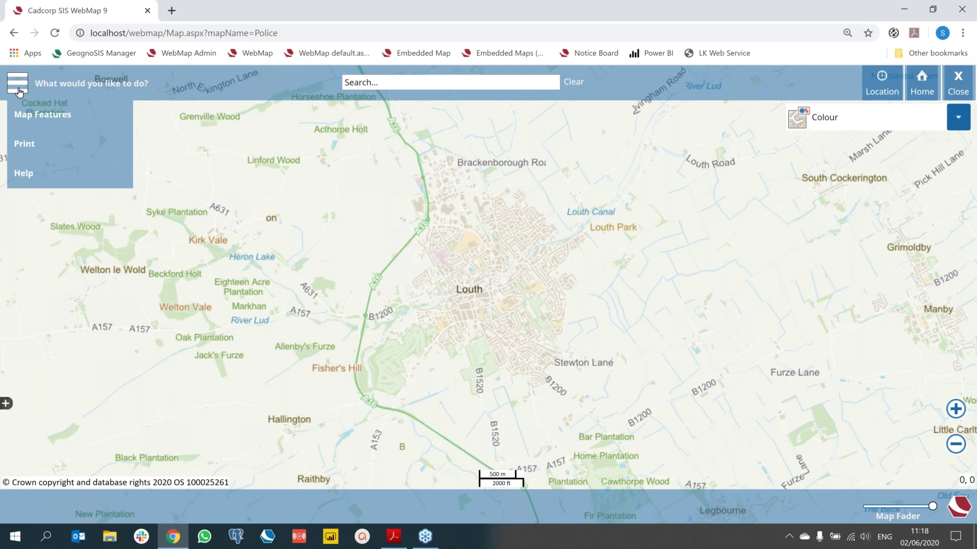
pyautogui.click(324, 205)
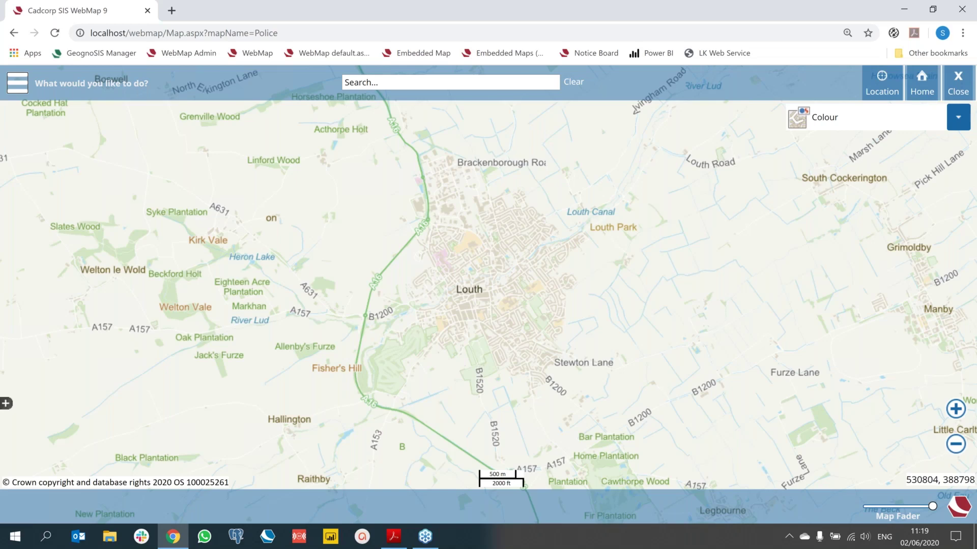
pyautogui.click(201, 57)
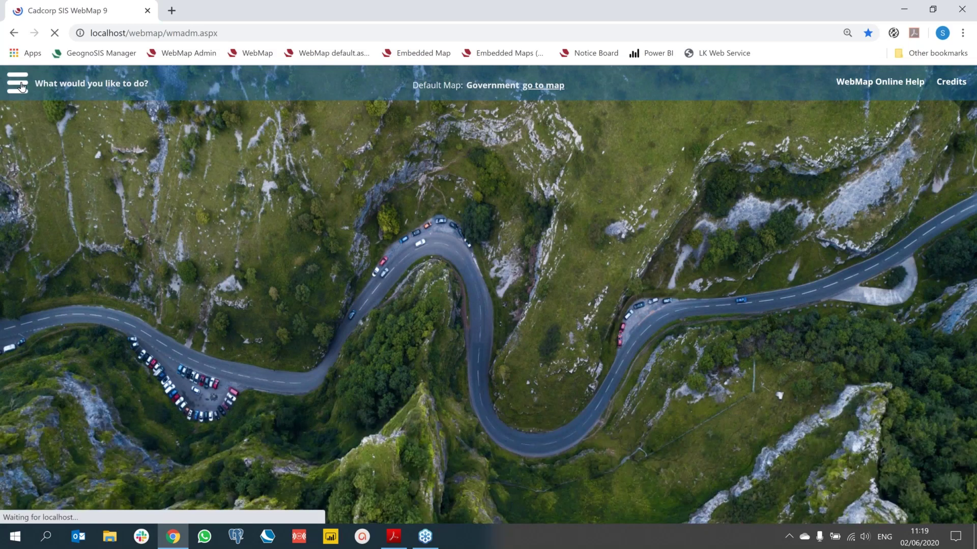
# Step: Open Manage User Permissions and search for the user to load their map permissions
pyautogui.click(21, 87)
pyautogui.moveTo(66, 408)
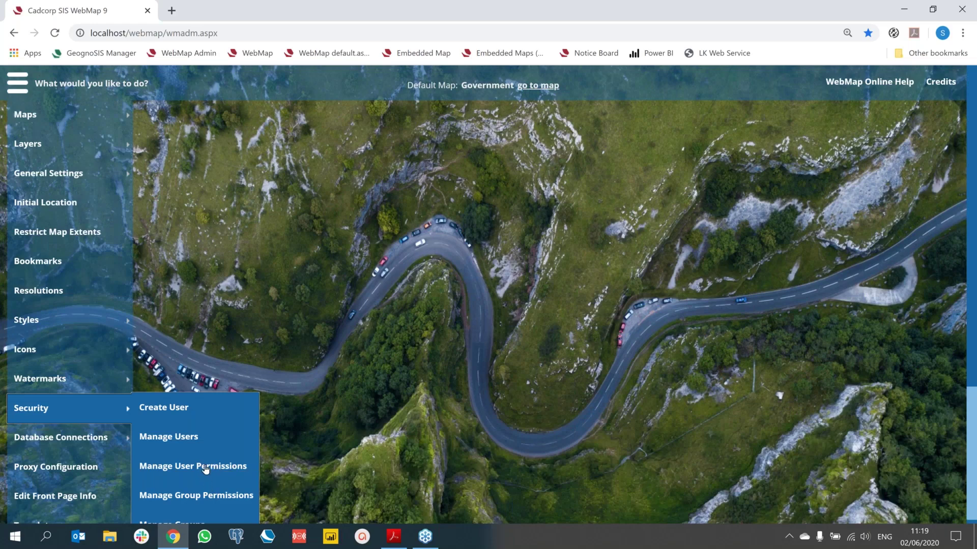
pyautogui.click(208, 467)
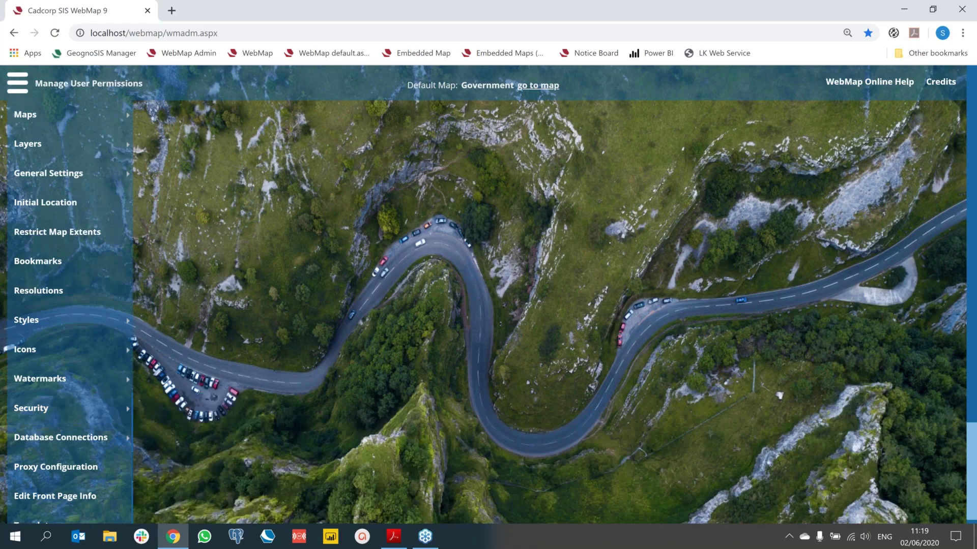
pyautogui.write('ca')
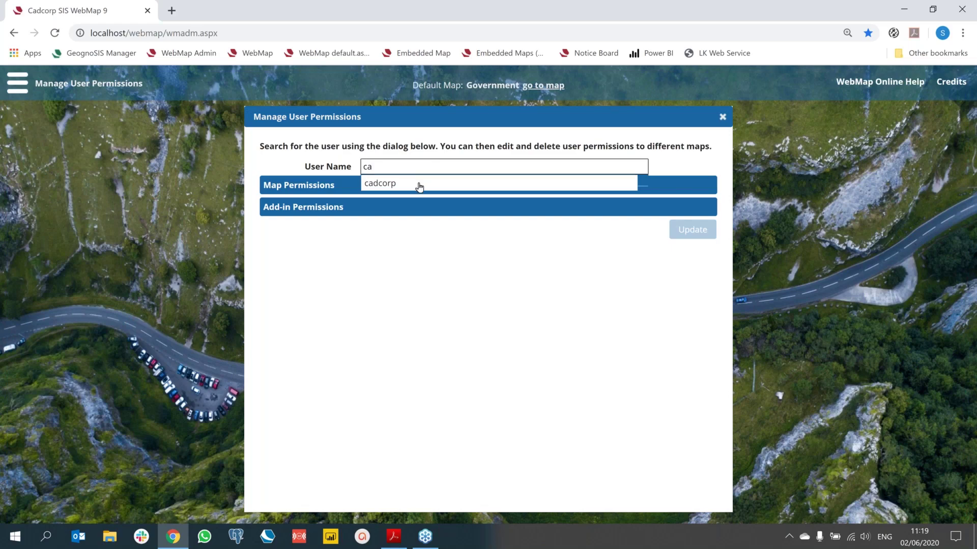
pyautogui.click(419, 185)
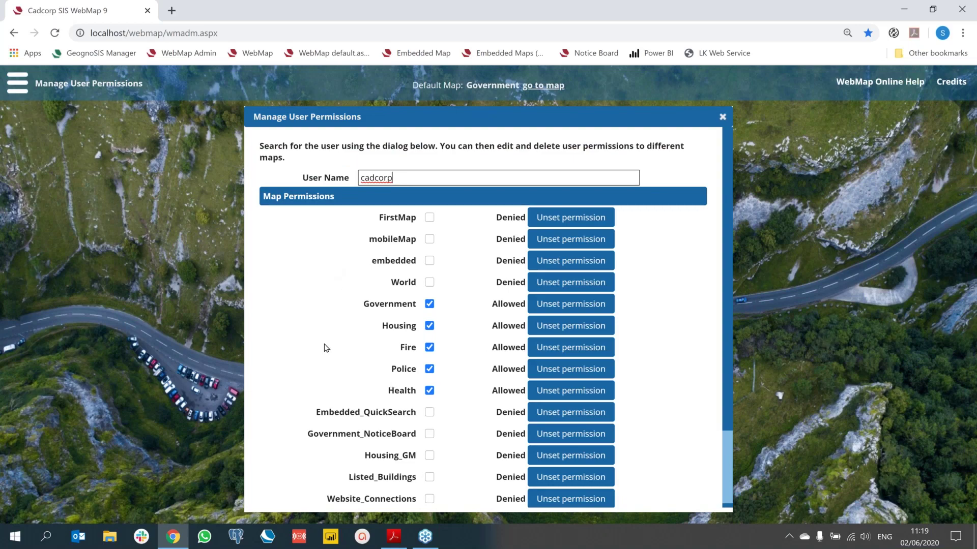
# Step: Deny the Health, Police and Fire maps and save the updated permissions
pyautogui.click(429, 391)
pyautogui.click(429, 369)
pyautogui.click(429, 347)
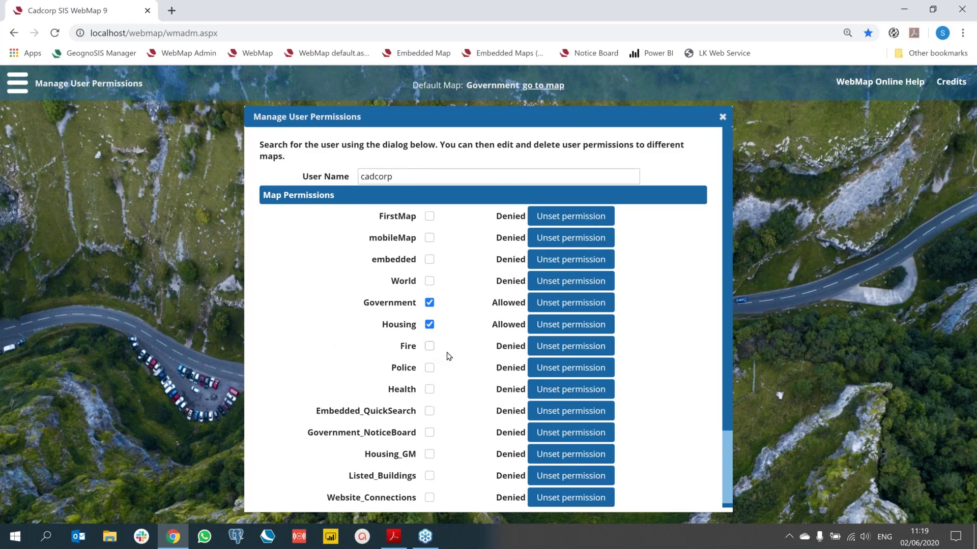
pyautogui.scroll(-2, 447, 356)
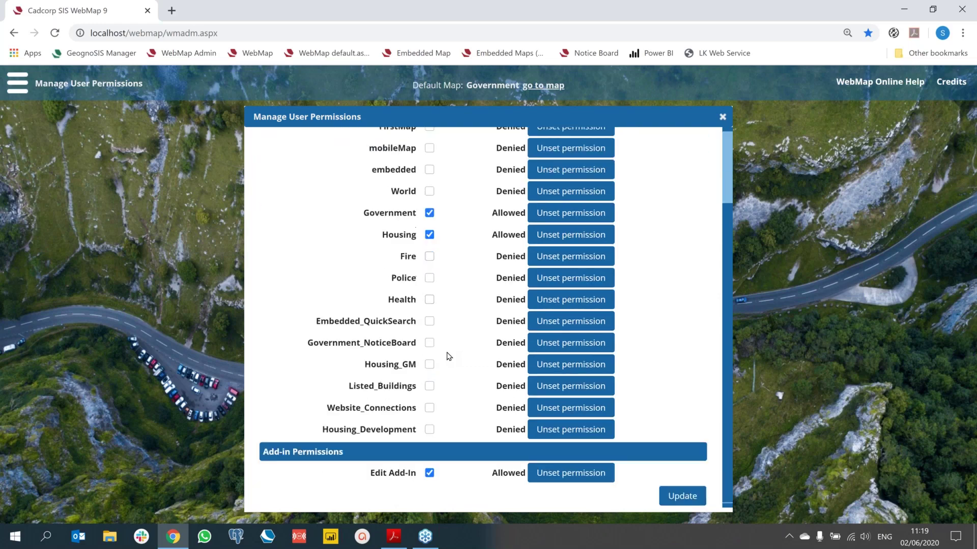
pyautogui.click(675, 500)
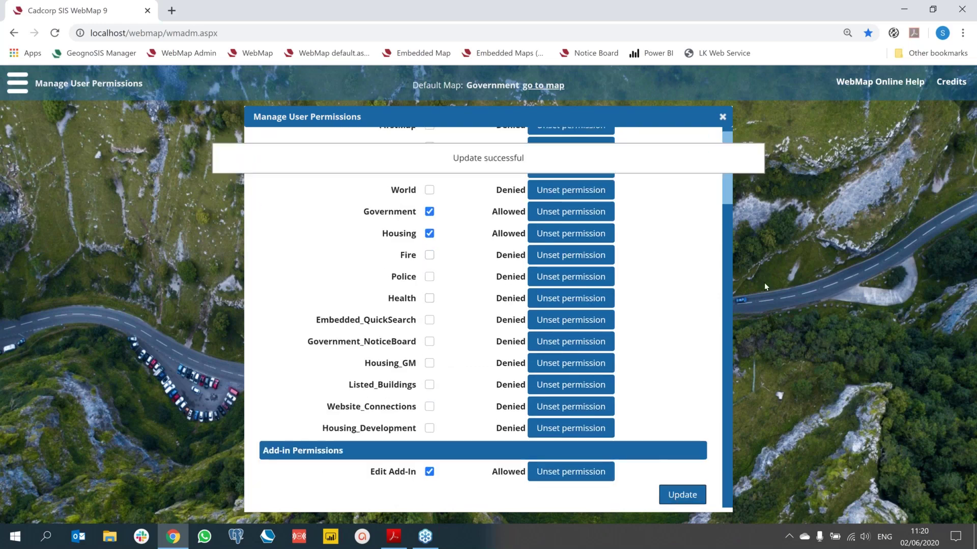
# Step: Close the browser and log back into WebMap with the entered credentials
pyautogui.click(957, 11)
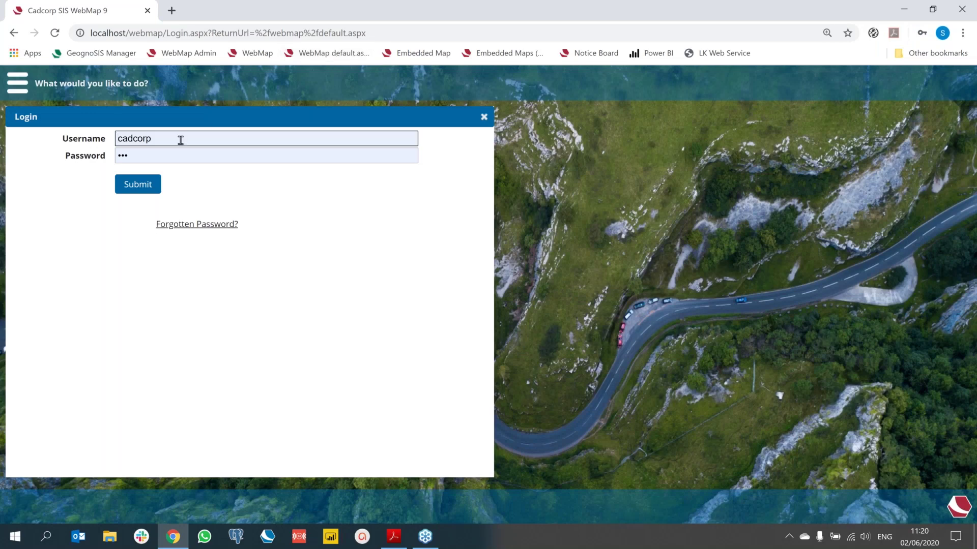
pyautogui.click(138, 184)
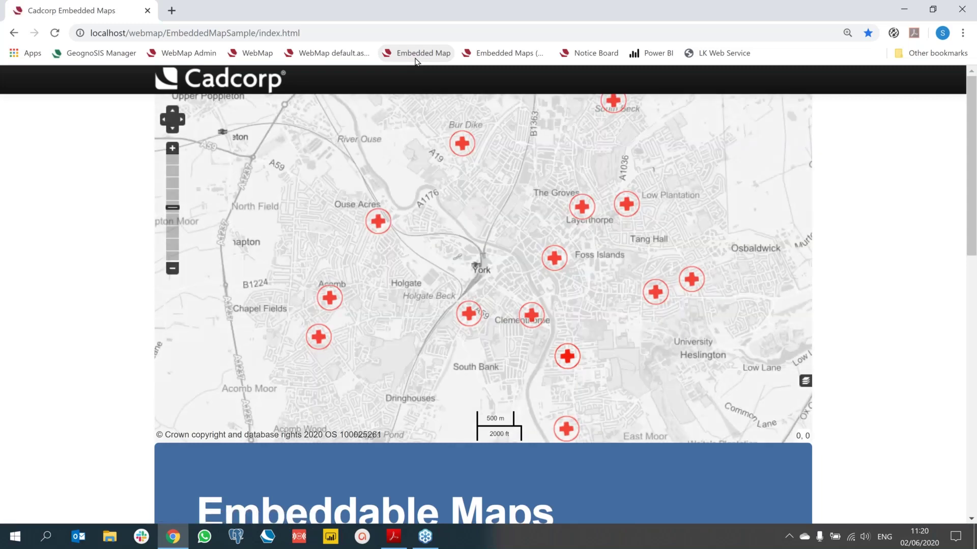
# Step: Select the <script> embed snippet under 'It's Easy!' and scroll back up to the map
pyautogui.scroll(-6, 94, 186)
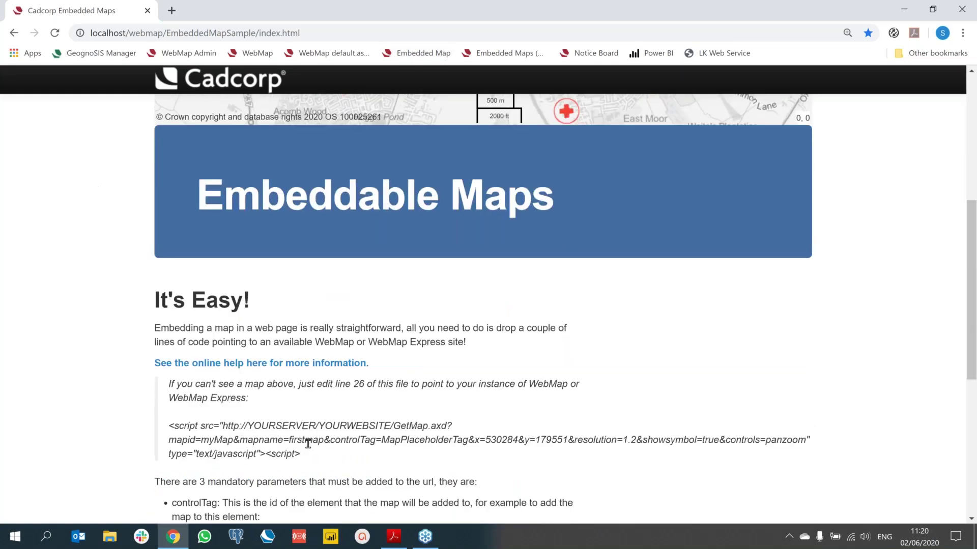
pyautogui.moveTo(301, 454); pyautogui.dragTo(128, 416)
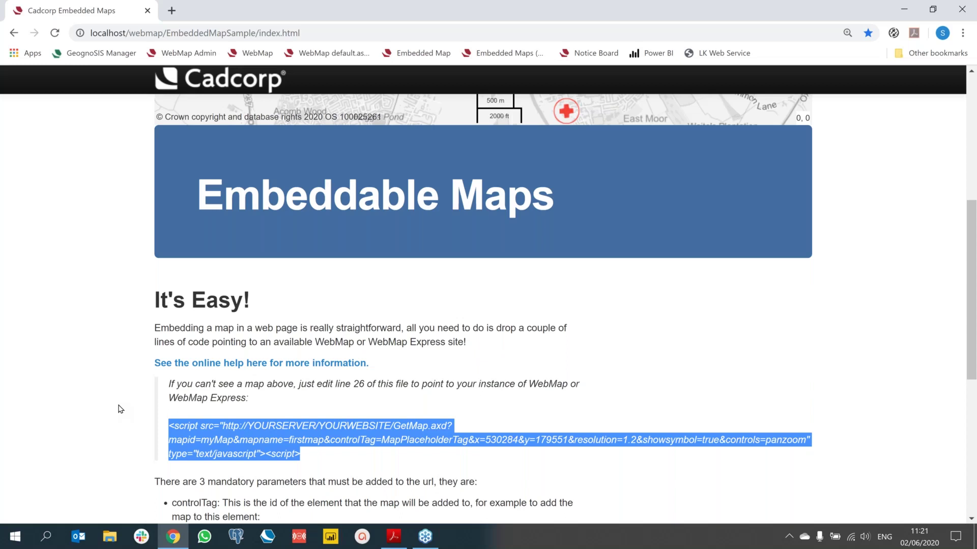
pyautogui.scroll(3, 120, 410)
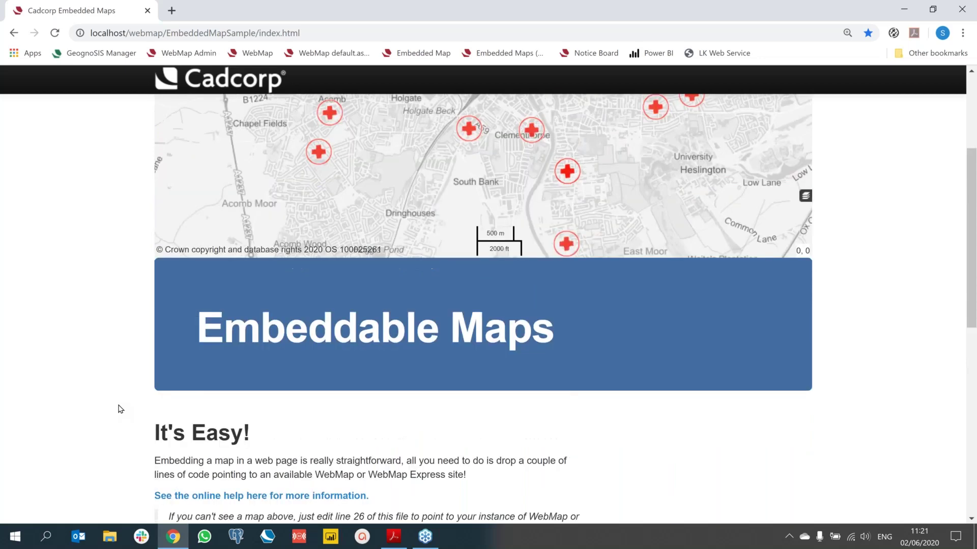
# Step: Try zoom out/in and the overview map, then open Dalton Terrace Surgery's Doctors popup
pyautogui.scroll(4, 120, 409)
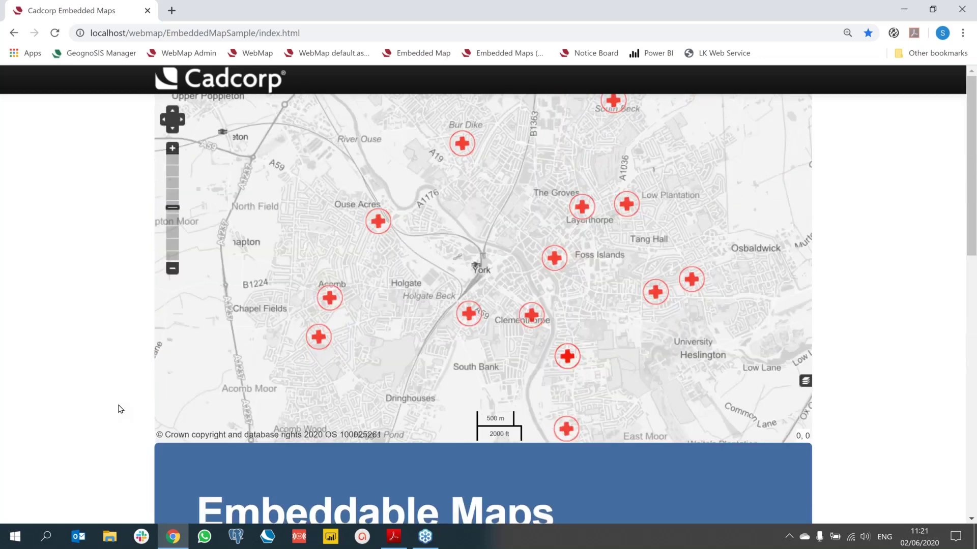
pyautogui.click(172, 269)
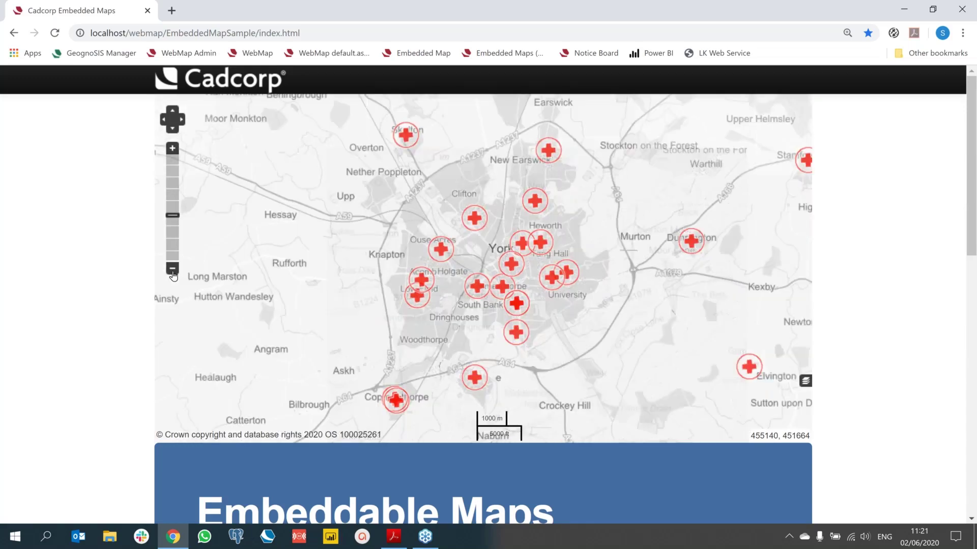
pyautogui.click(172, 149)
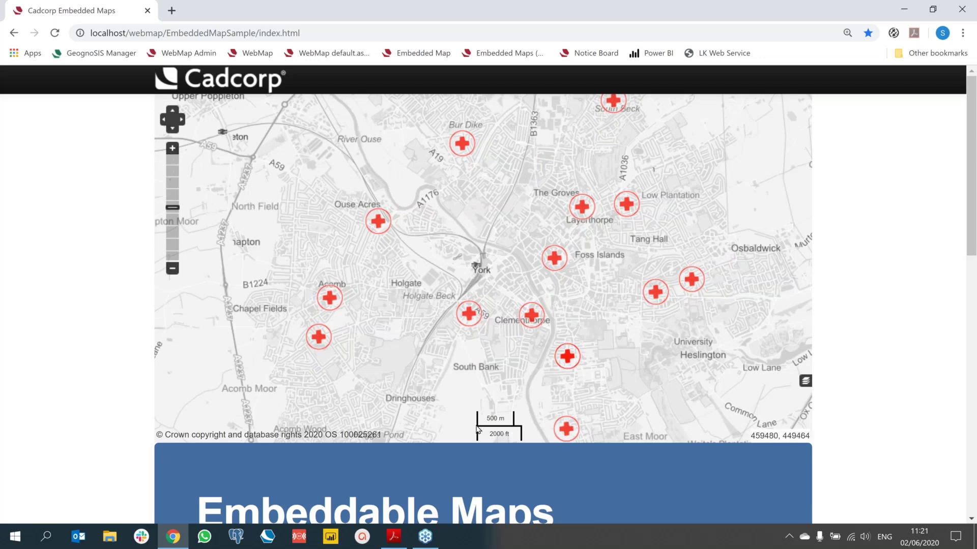
pyautogui.click(805, 382)
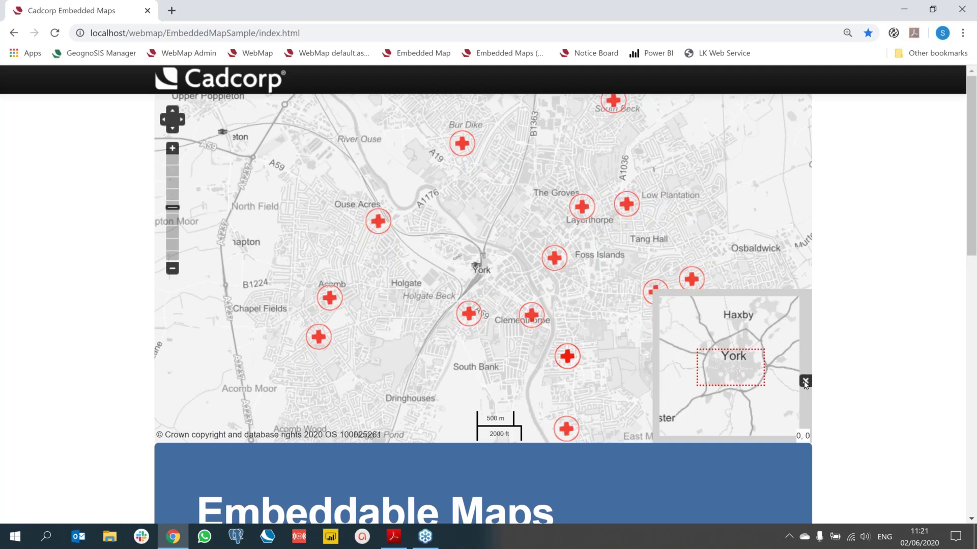
pyautogui.click(805, 381)
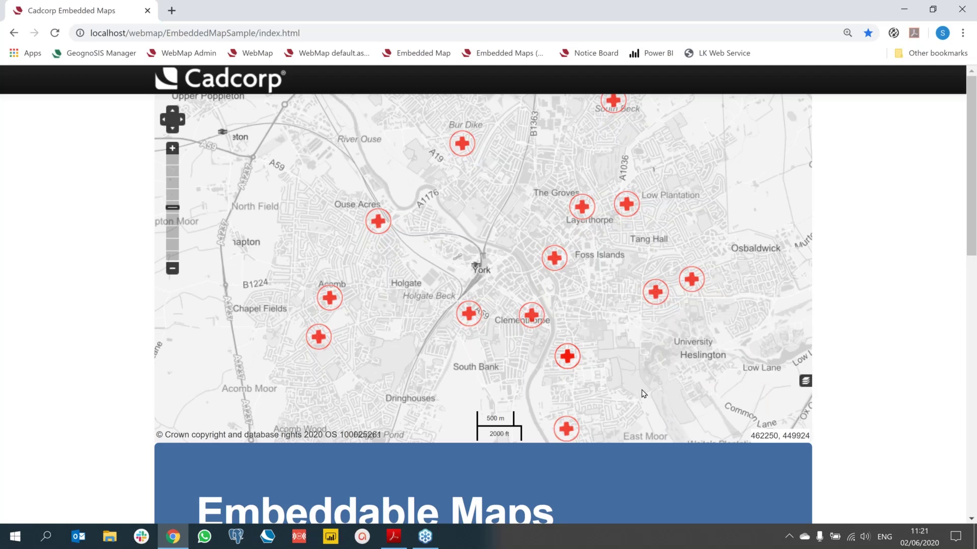
pyautogui.click(471, 316)
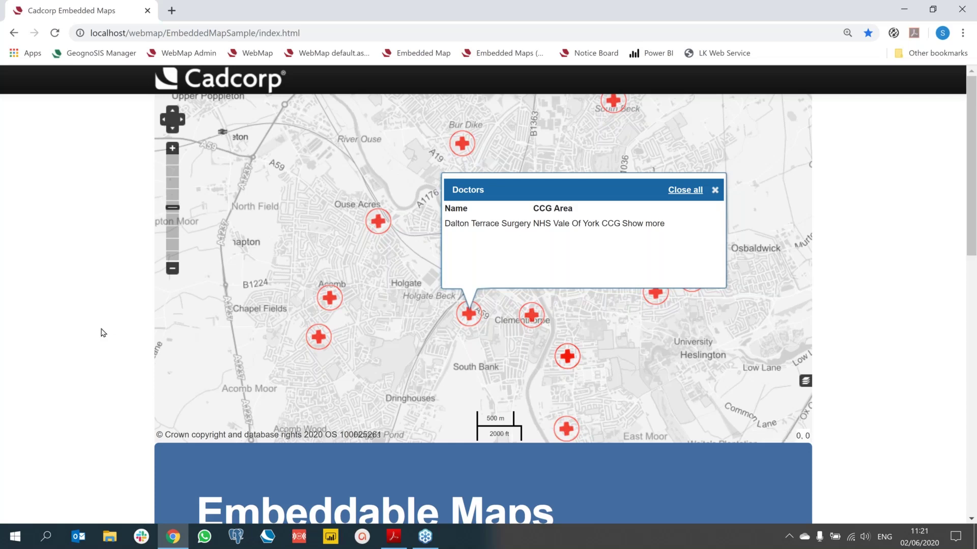
# Step: Highlight the 'Other valid controls' list, then open the QuickSearch embedded map sample
pyautogui.scroll(-10, 103, 333)
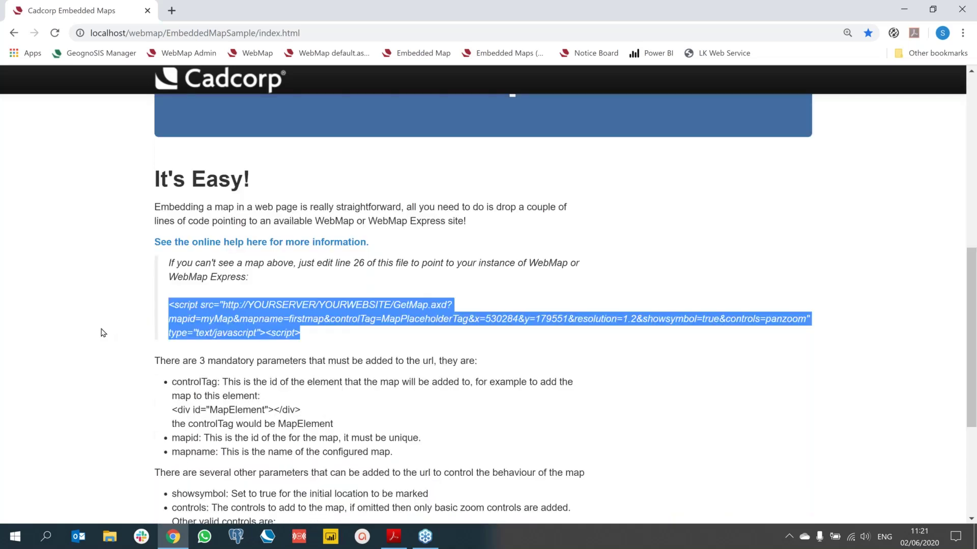
pyautogui.scroll(-3, 103, 333)
pyautogui.moveTo(313, 409); pyautogui.dragTo(145, 334)
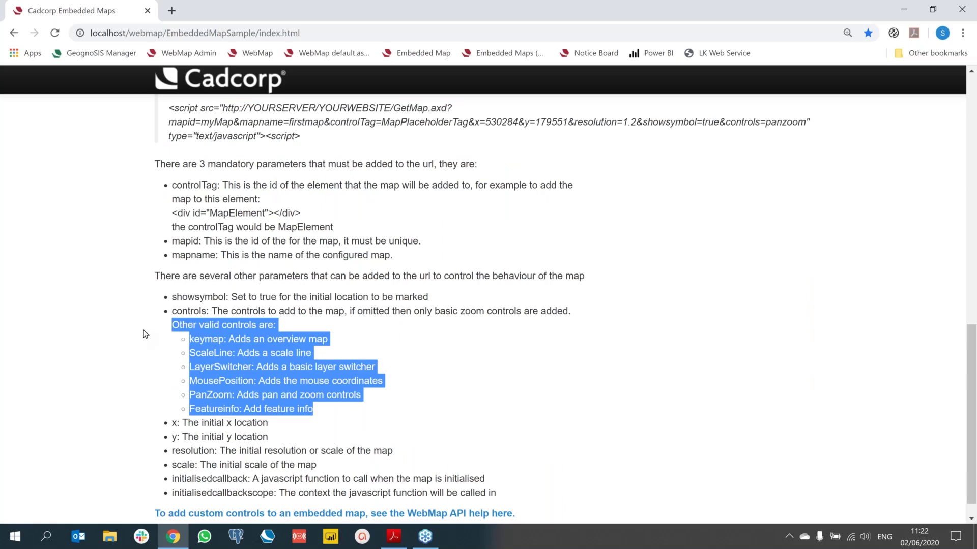
pyautogui.click(513, 56)
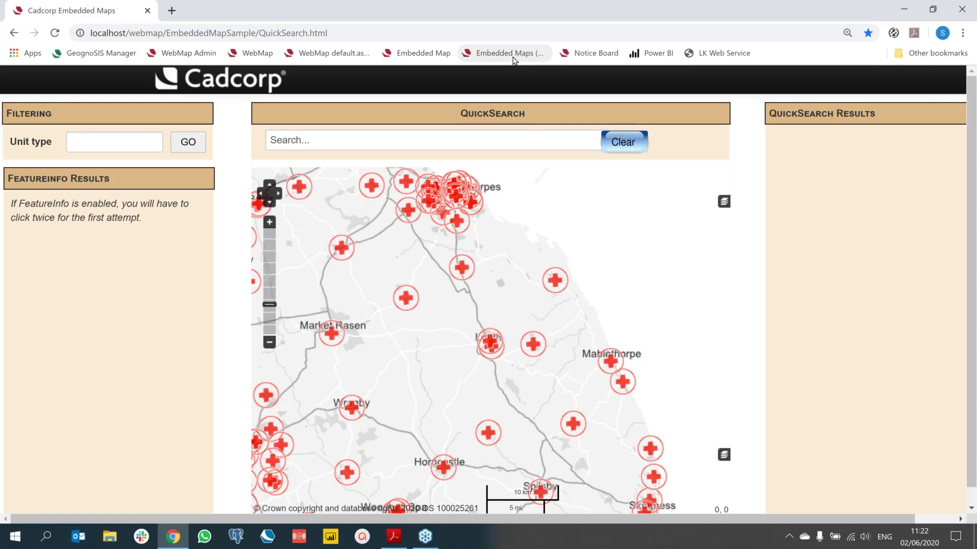
# Step: Search QuickSearch for 'Fulford Surgery York' and zoom to the first address result
pyautogui.click(316, 138)
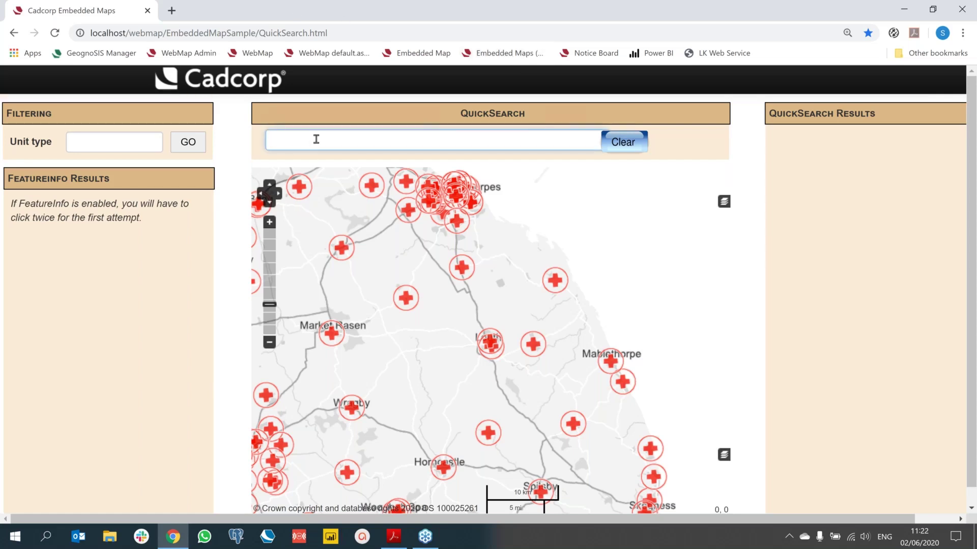
pyautogui.write('Fulford Surger')
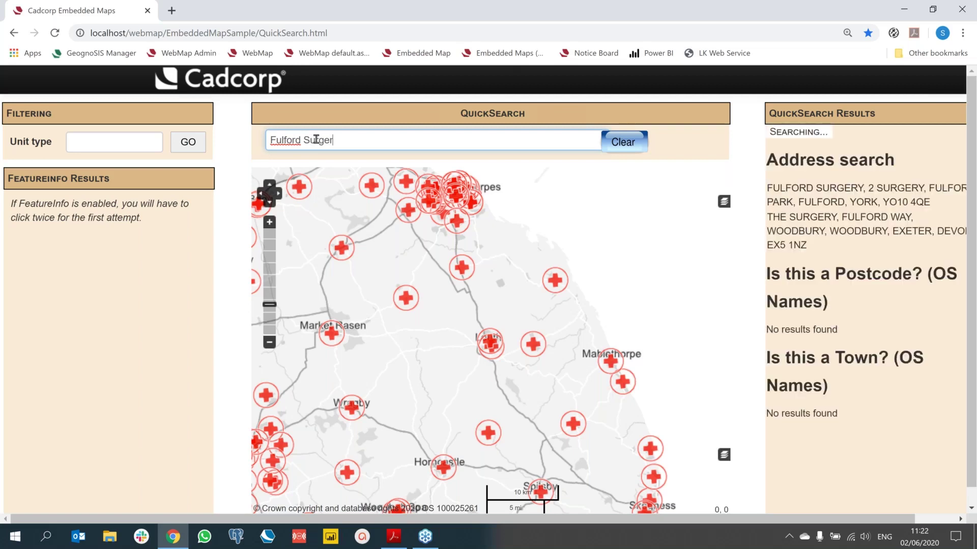
pyautogui.write('y York')
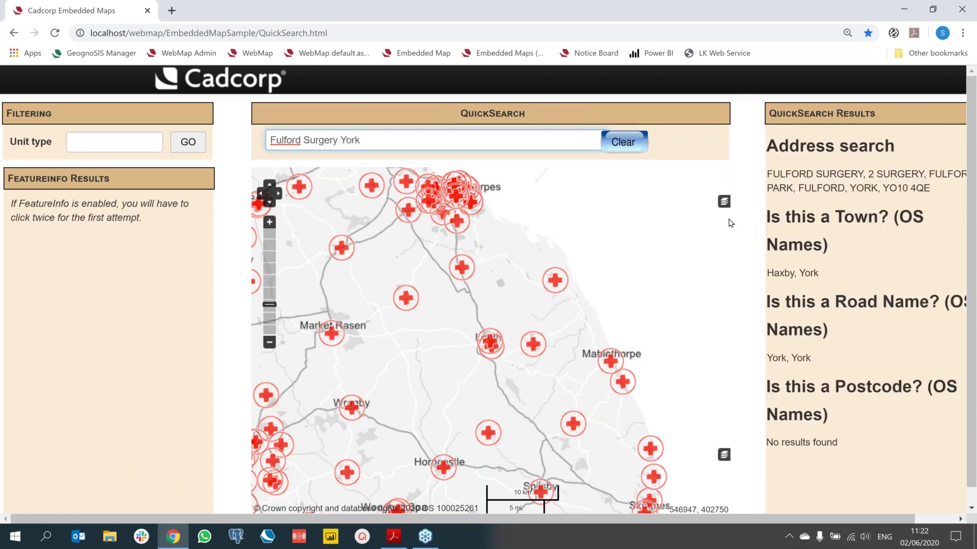
pyautogui.click(811, 182)
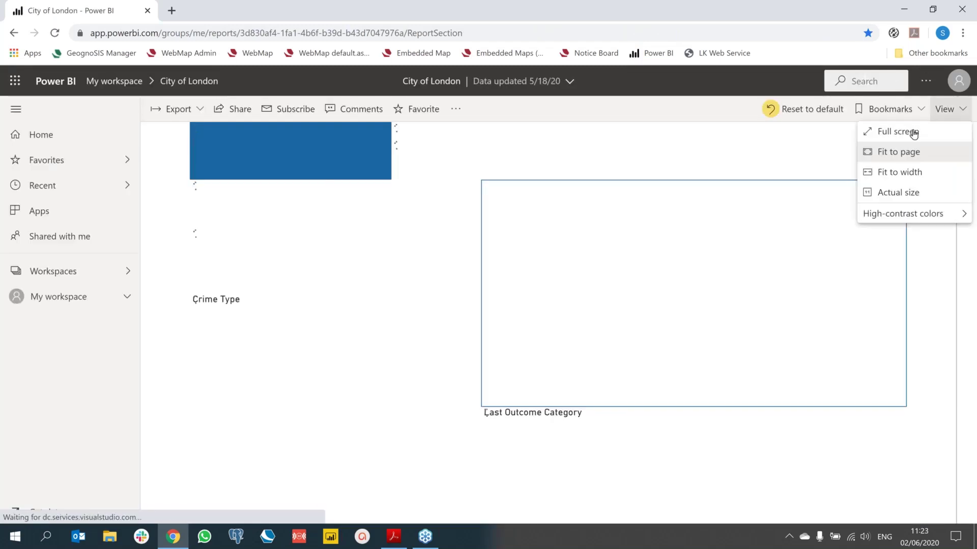
# Step: Show the Power BI City of London (2020 Q1) crime report in full screen
pyautogui.click(909, 133)
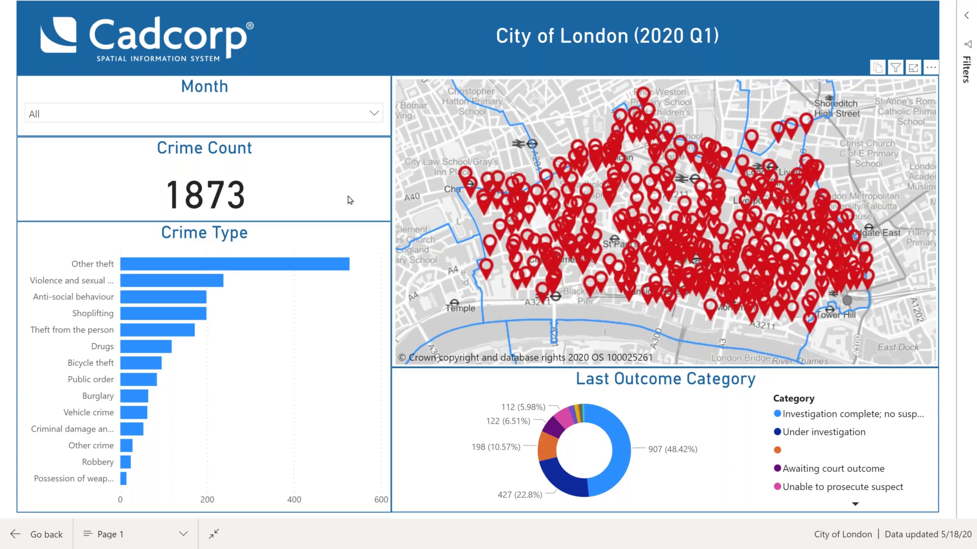
# Step: Filter the City of London report to February with the Month slicer
pyautogui.click(374, 114)
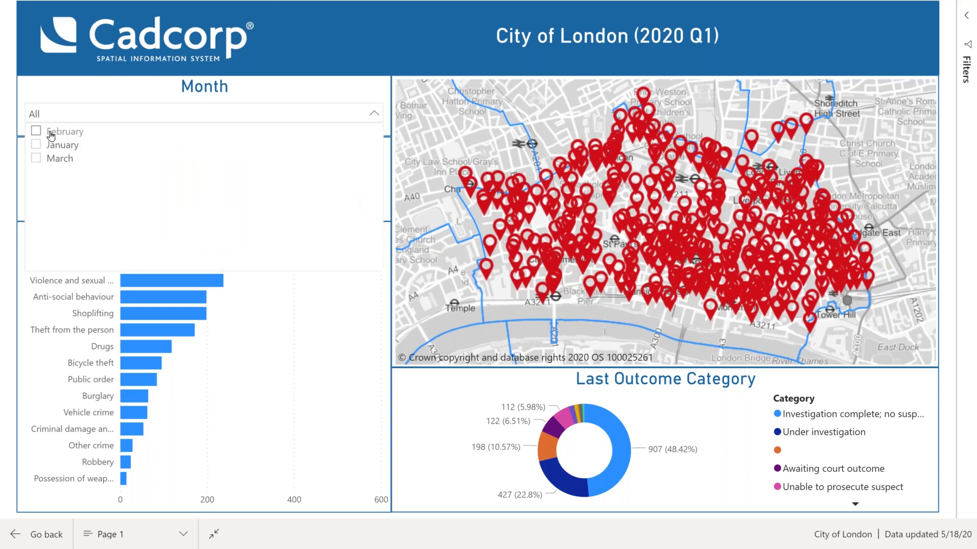
pyautogui.click(51, 134)
pyautogui.click(13, 133)
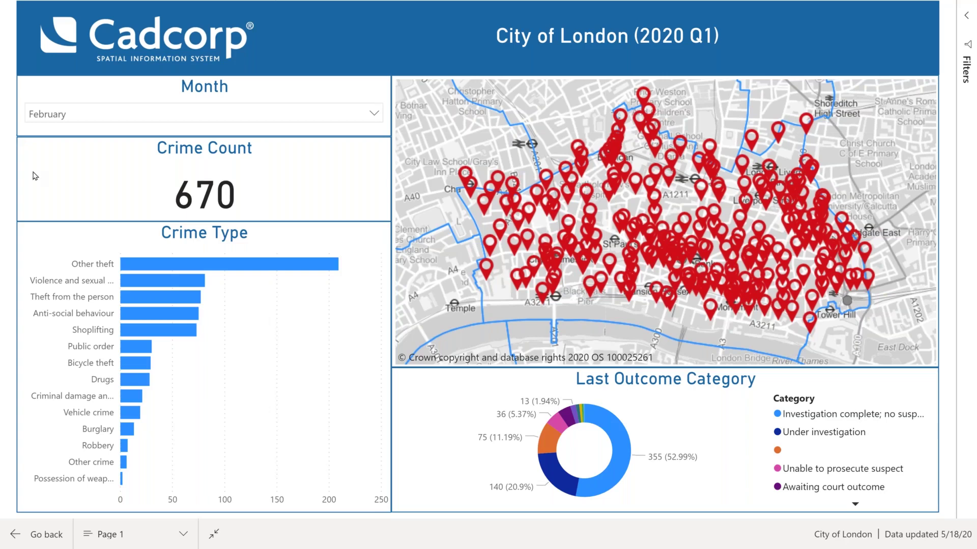
# Step: Filter to Drugs crimes for a count of 28, then exit full screen
pyautogui.moveTo(132, 382)
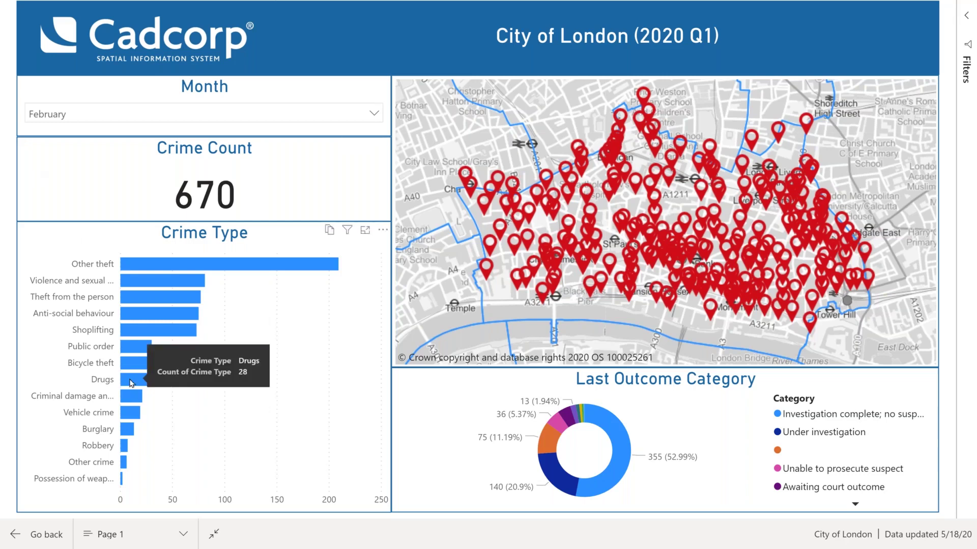
pyautogui.click(131, 380)
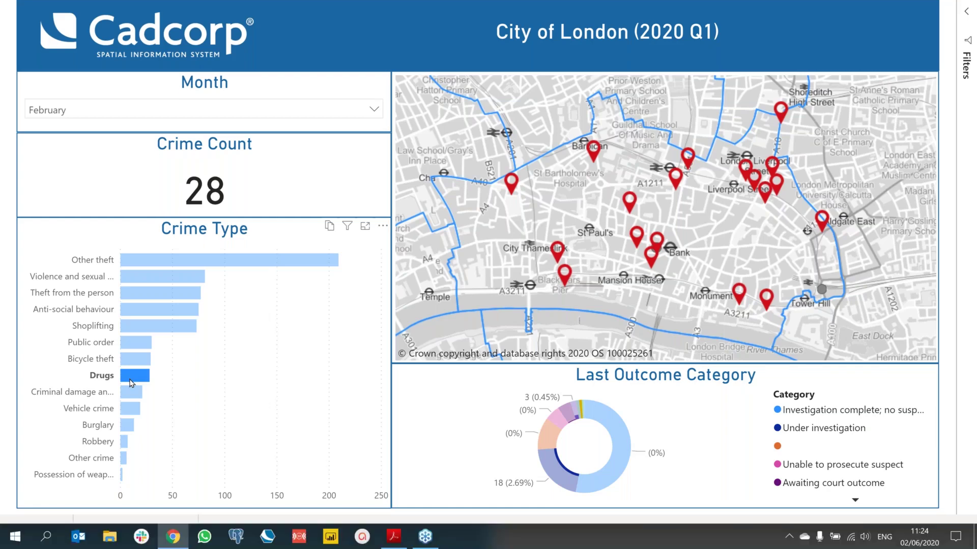
pyautogui.press('Escape')
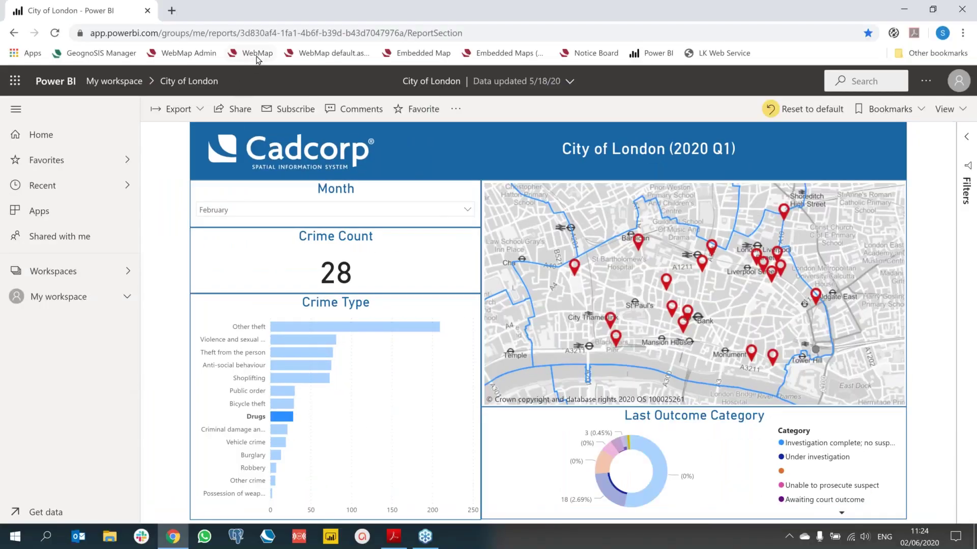
# Step: Return to the WebMap map page and zoom in to central York's streets
pyautogui.click(256, 54)
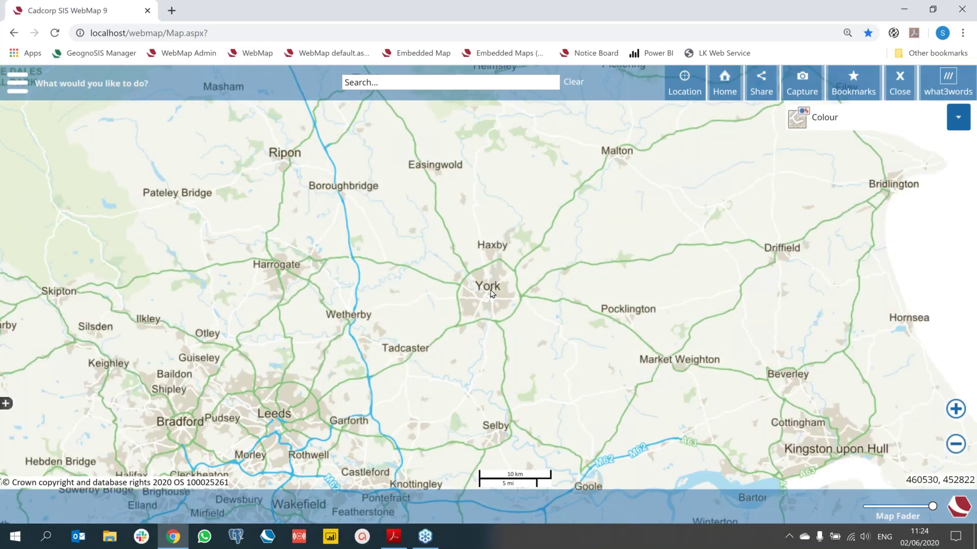
pyautogui.scroll(1, 491, 294)
pyautogui.scroll(1, 491, 293)
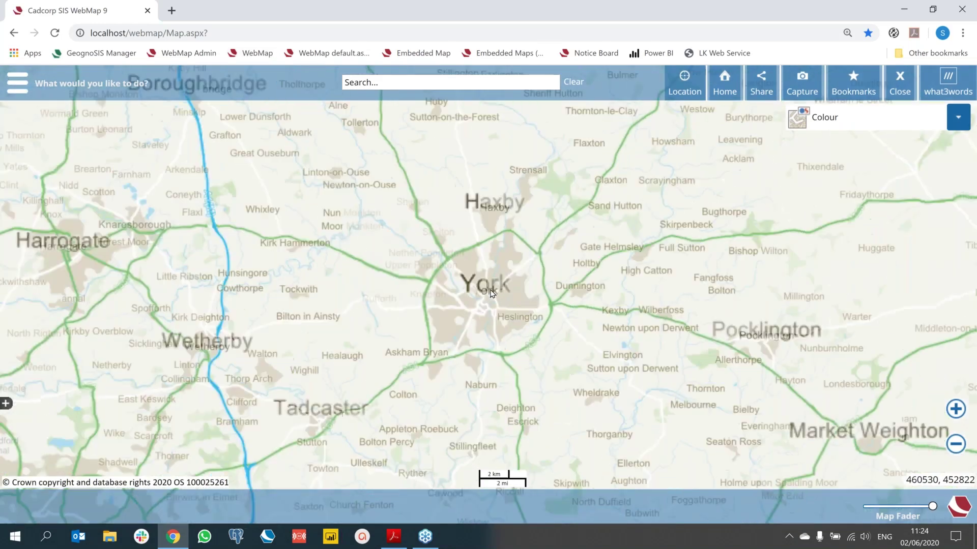
pyautogui.scroll(1, 492, 294)
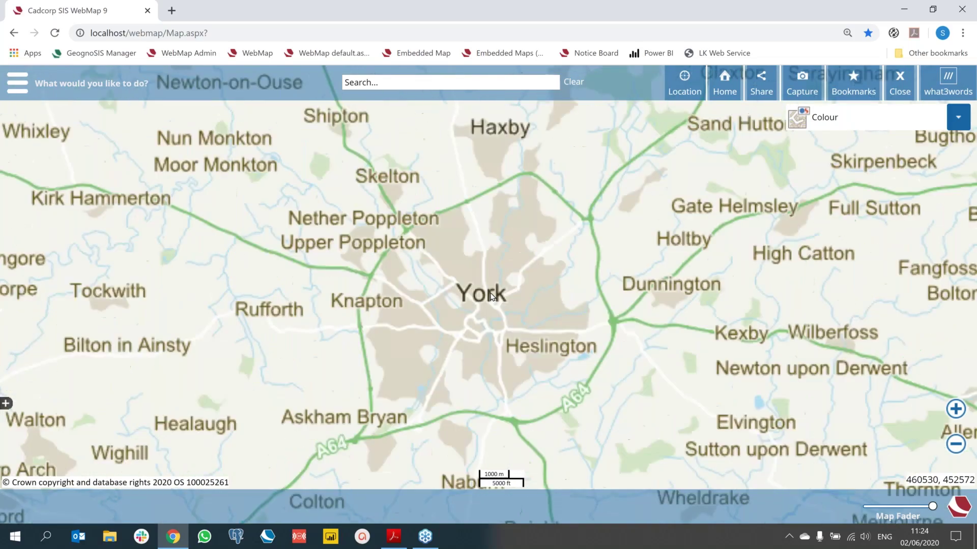
pyautogui.scroll(1, 491, 295)
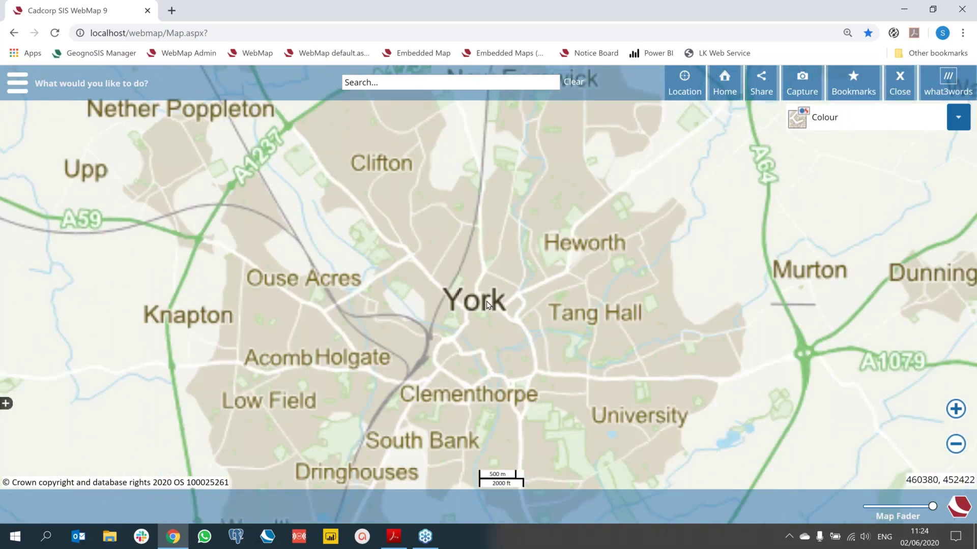
pyautogui.scroll(2, 400, 320)
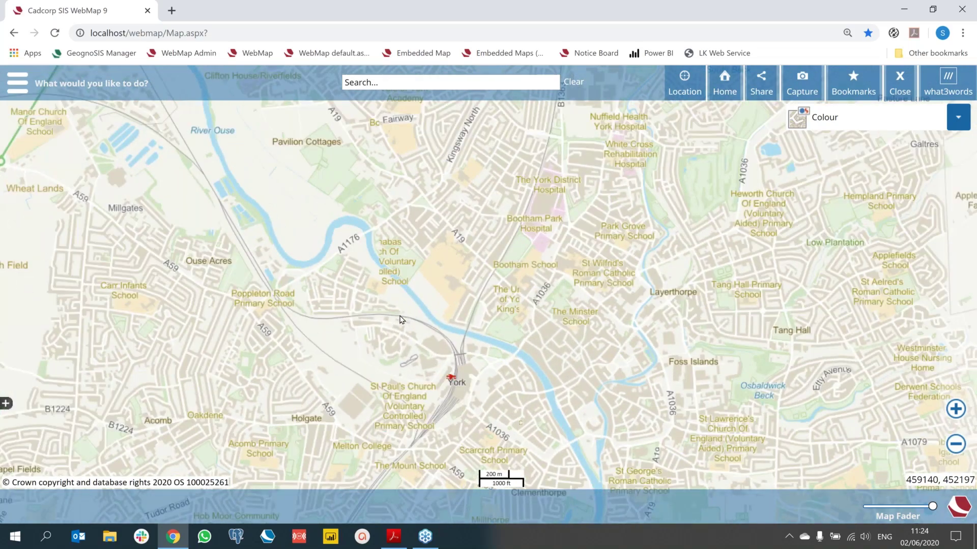
pyautogui.click(17, 82)
# Step: Turn on the Education > Schools layer and show full details for Saint Barnabas primary school
pyautogui.click(43, 114)
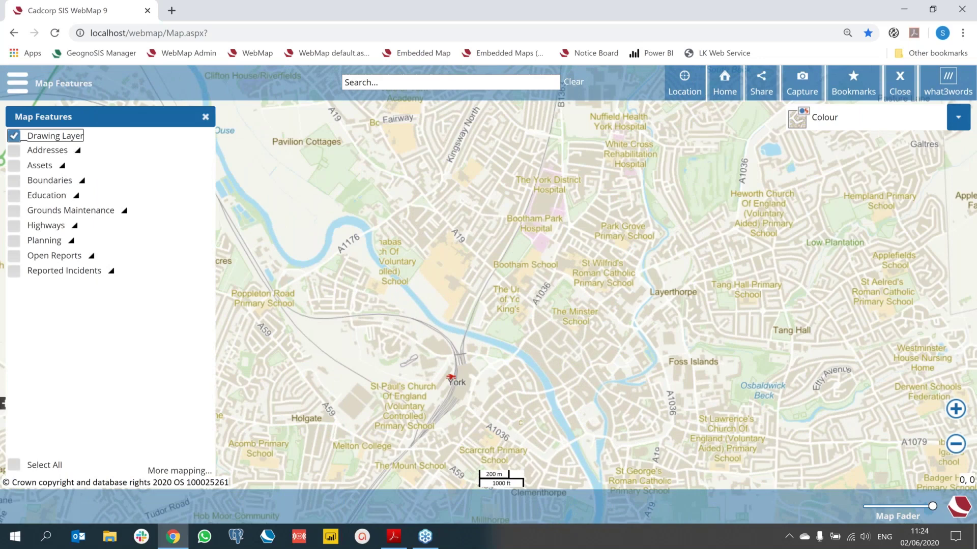
pyautogui.click(77, 197)
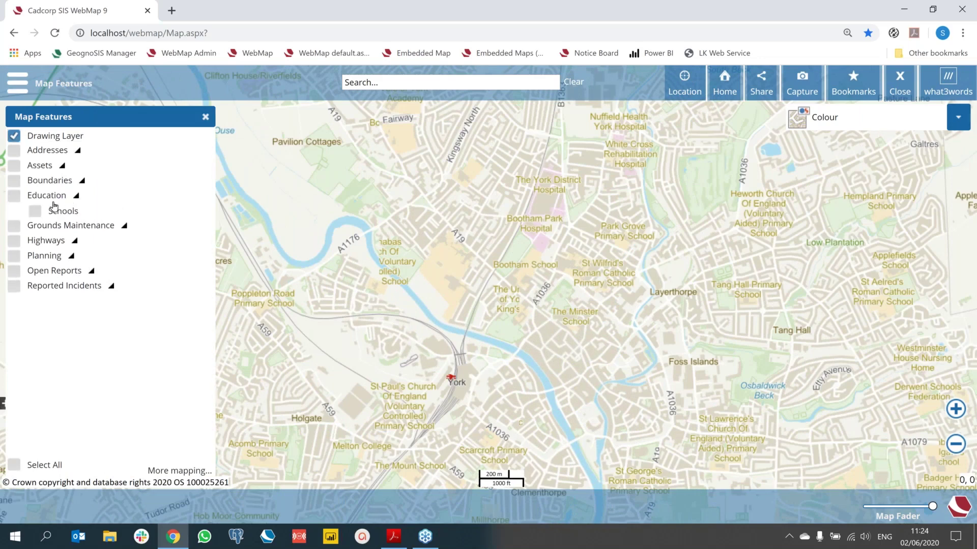
pyautogui.click(33, 213)
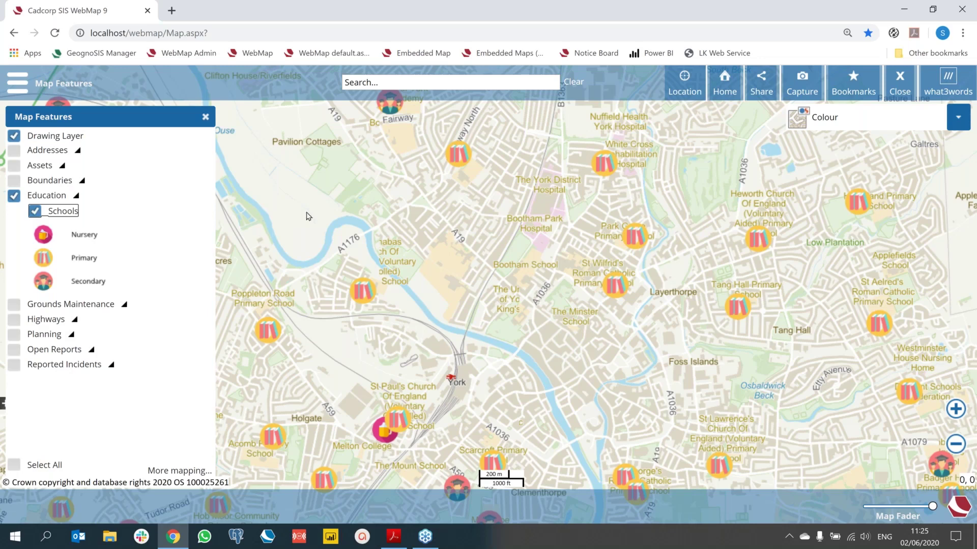
pyautogui.click(363, 294)
pyautogui.click(591, 373)
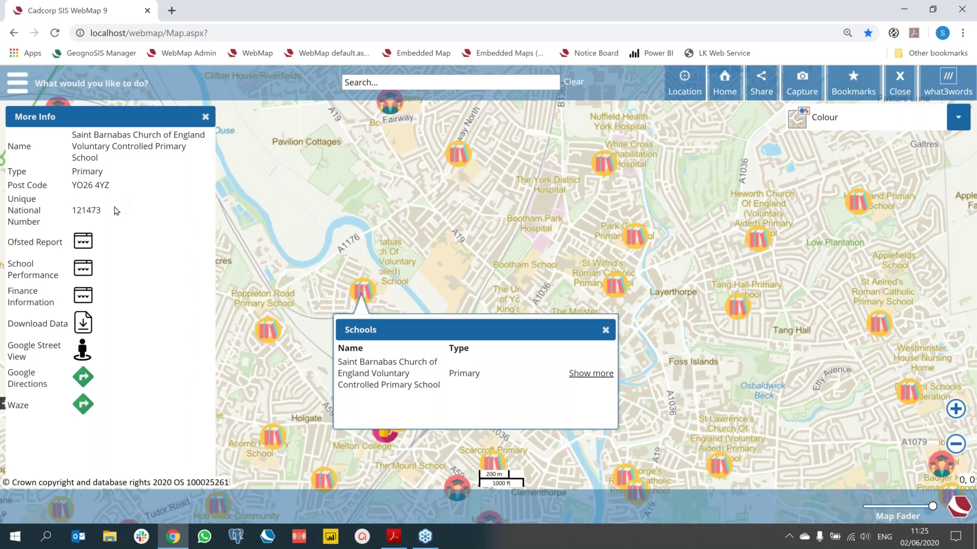
pyautogui.click(85, 242)
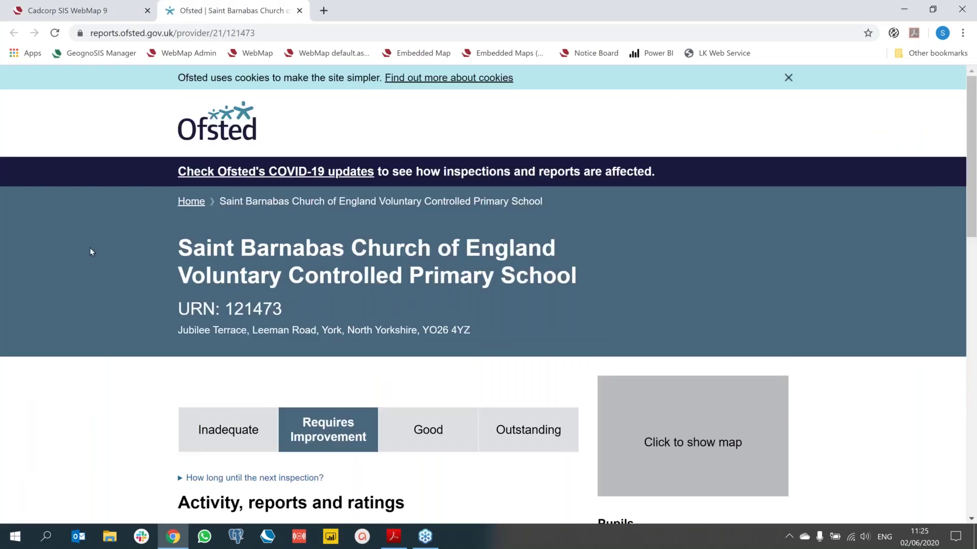
pyautogui.scroll(-5, 89, 252)
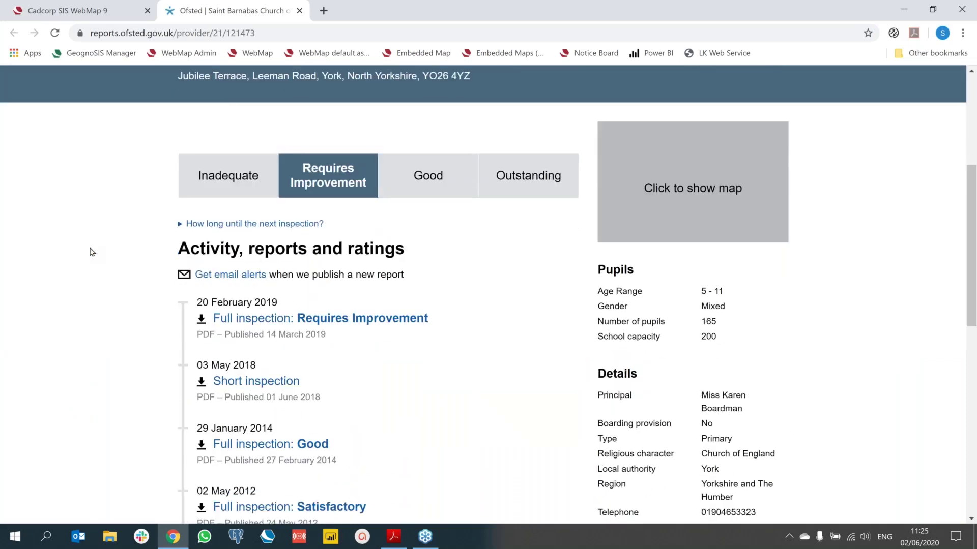
pyautogui.click(301, 11)
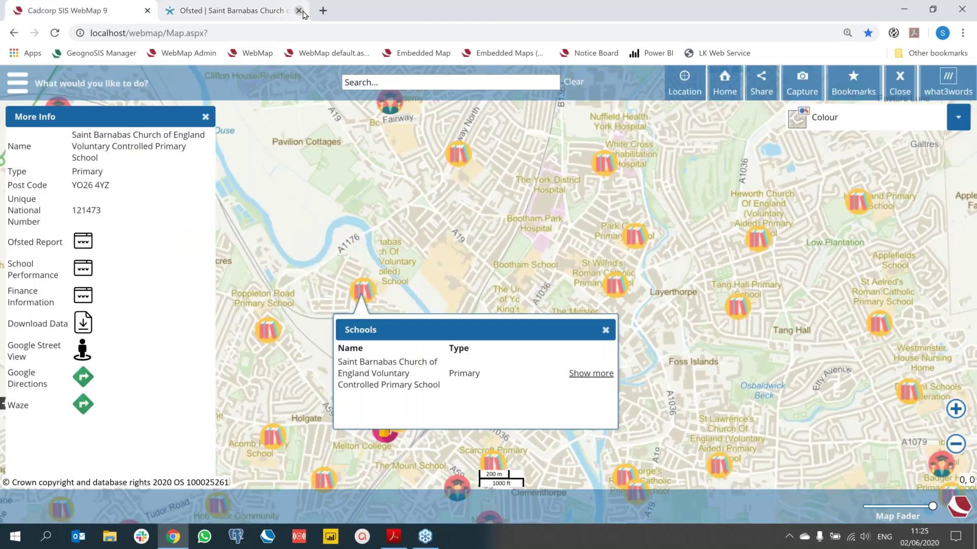
# Step: Open Saint Barnabas's performance page and scroll to its reading, writing and maths progress scores
pyautogui.click(83, 268)
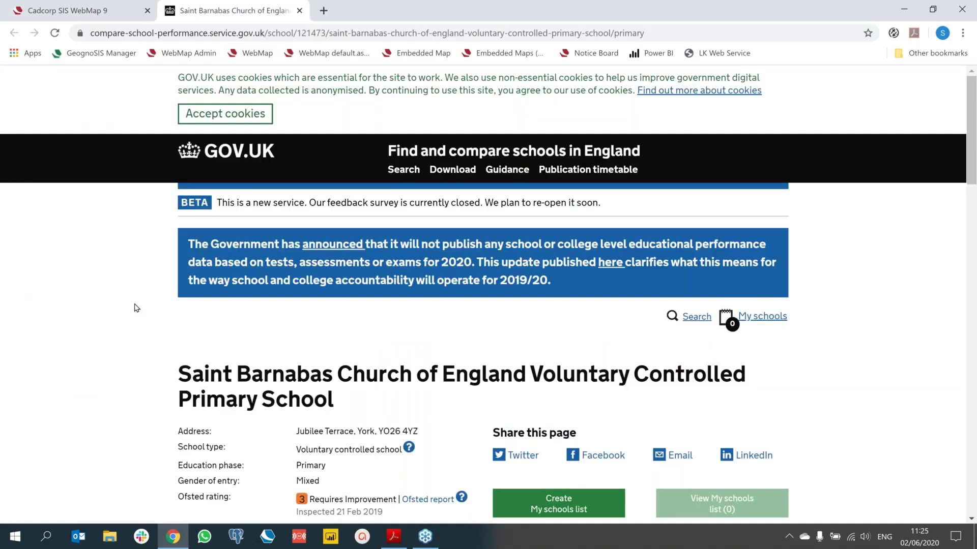
pyautogui.scroll(-1, 137, 308)
pyautogui.scroll(-8, 137, 308)
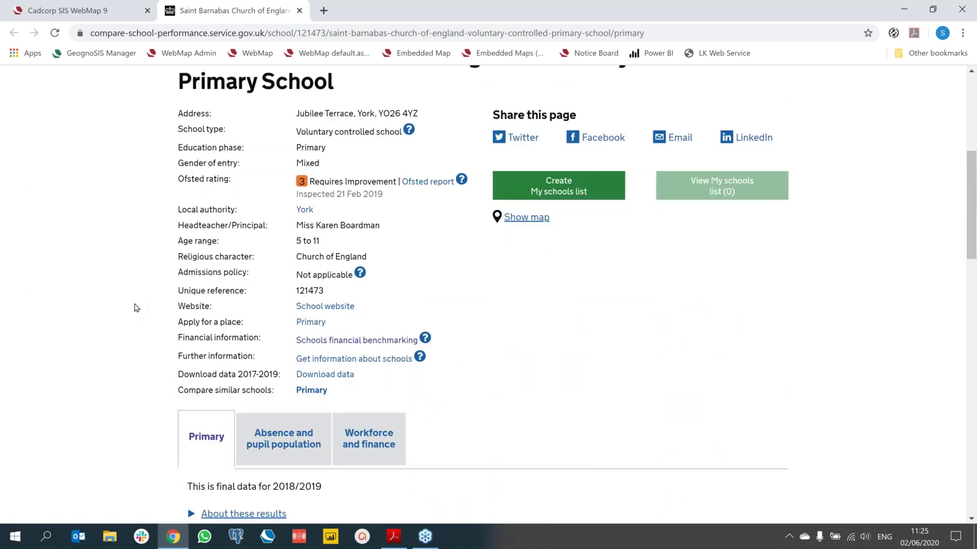
pyautogui.scroll(-2, 137, 308)
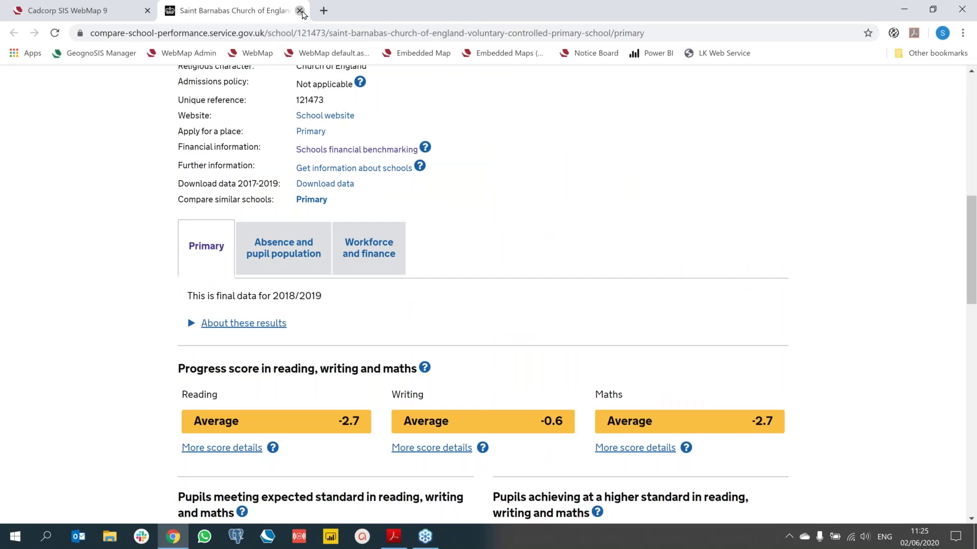
# Step: Review Saint Barnabas's £955.7k expenditure and £972.2k income, then close the school web pages
pyautogui.click(300, 10)
pyautogui.click(83, 296)
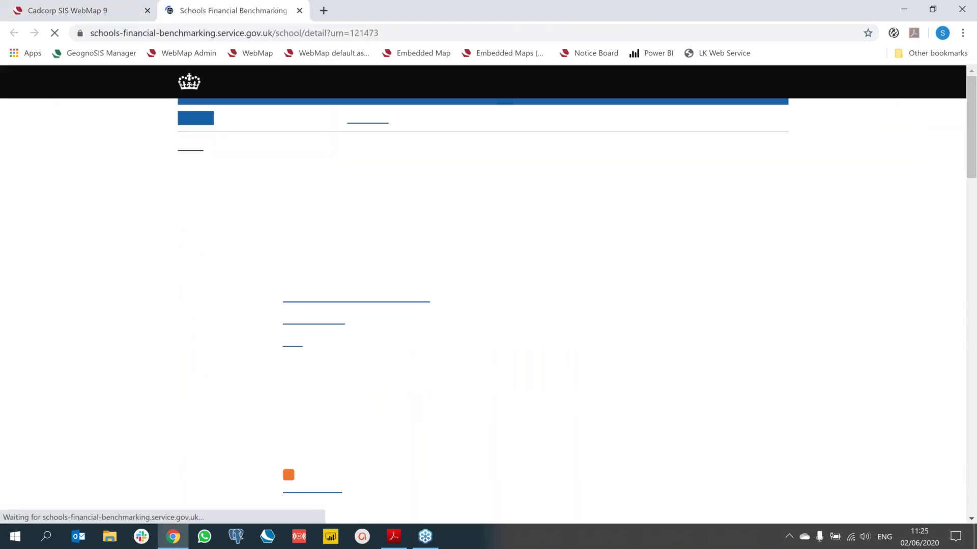
pyautogui.scroll(-10, 84, 356)
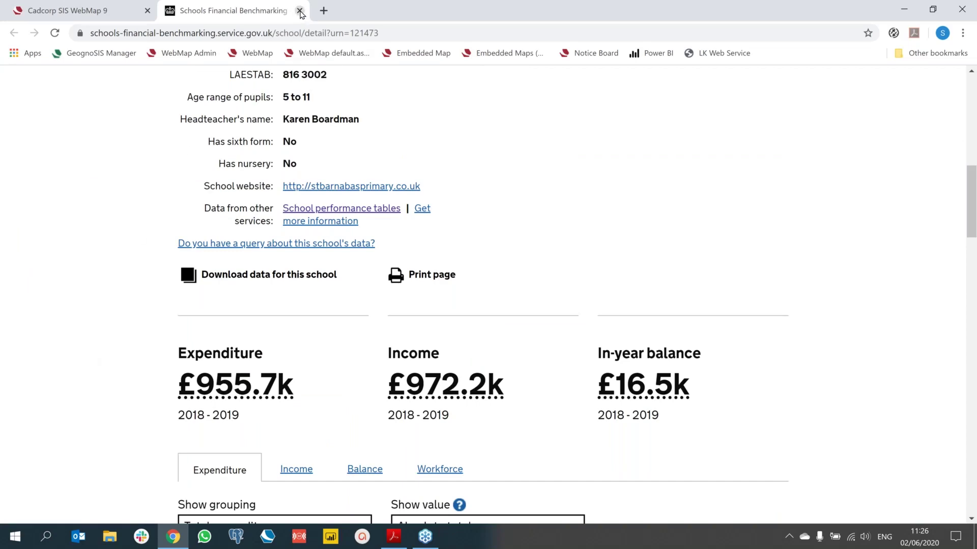
pyautogui.click(300, 11)
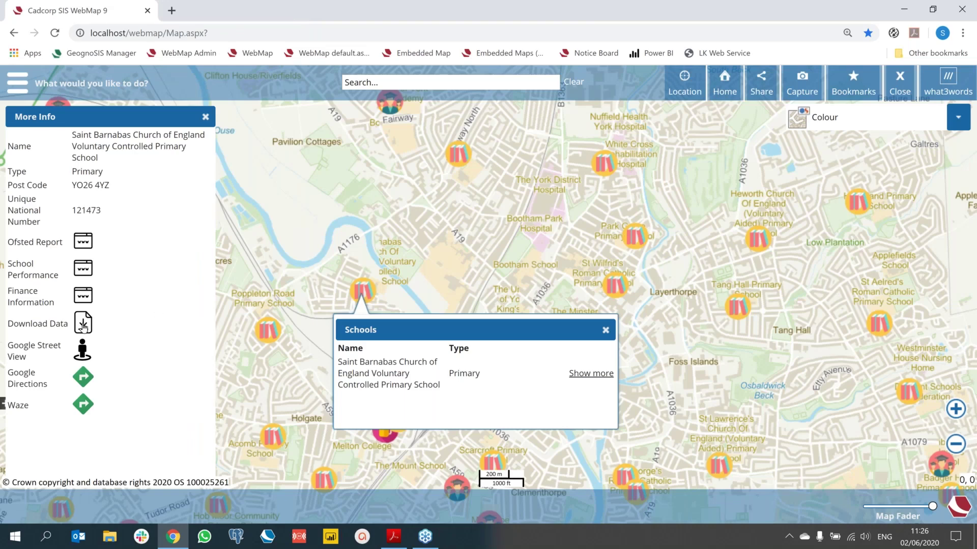
# Step: Download the school's data as a 47.1 KB CSV and open it in Excel
pyautogui.click(83, 322)
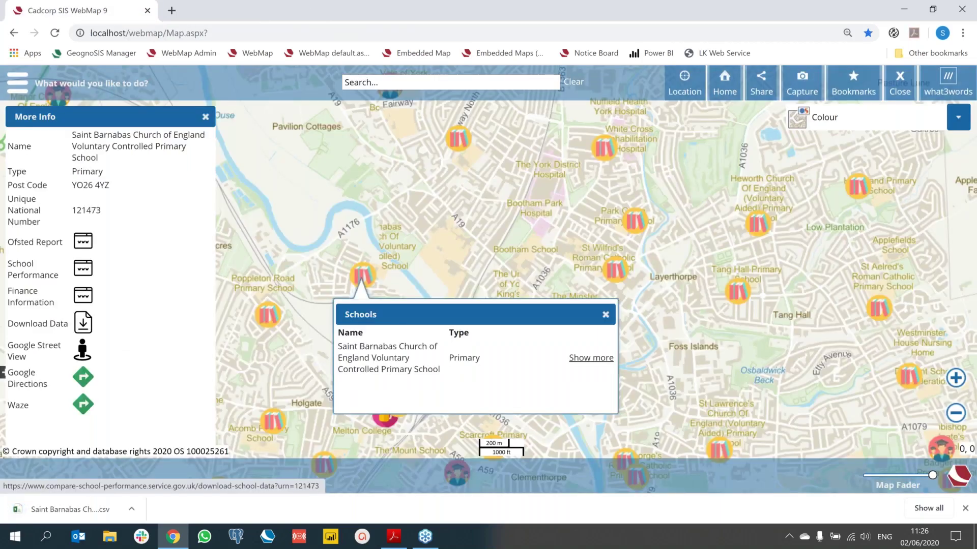
pyautogui.click(131, 509)
pyautogui.click(160, 436)
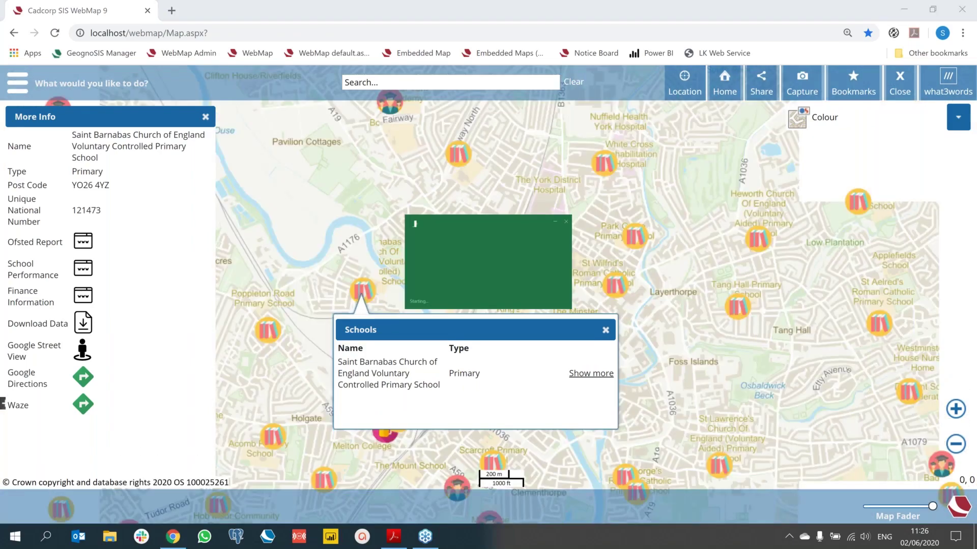
# Step: Select the boys and girls pupil figures in D32:E34, then close the workbook
pyautogui.scroll(-2, 217, 308)
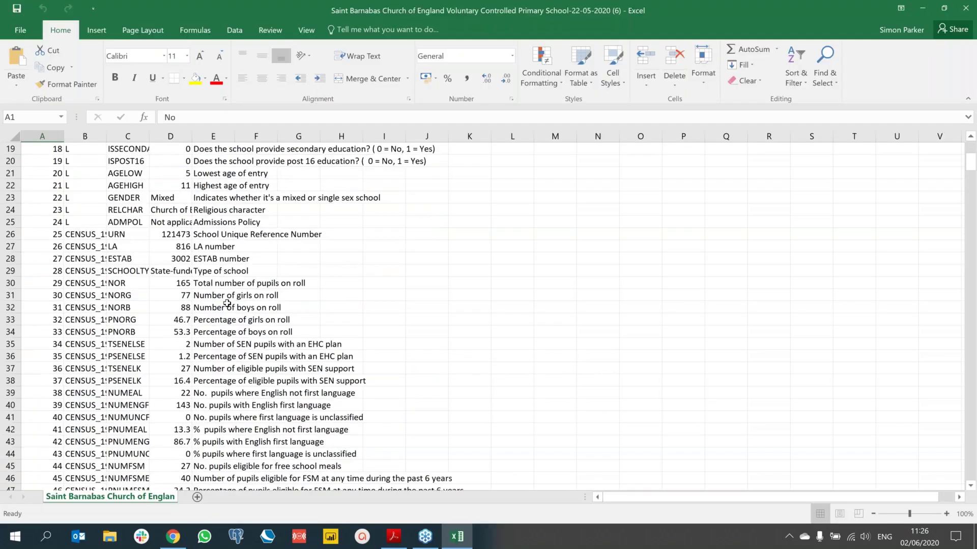
pyautogui.moveTo(218, 307); pyautogui.dragTo(180, 325)
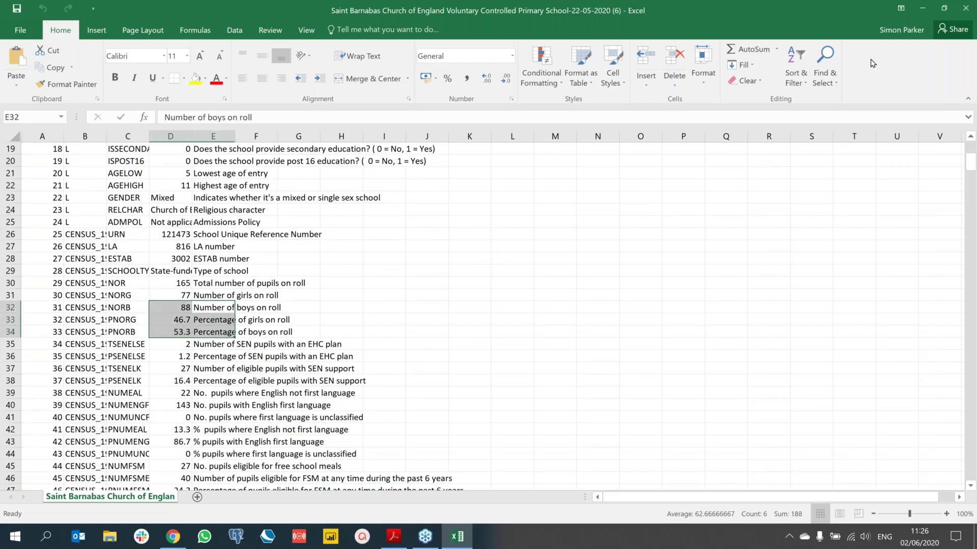
pyautogui.click(966, 12)
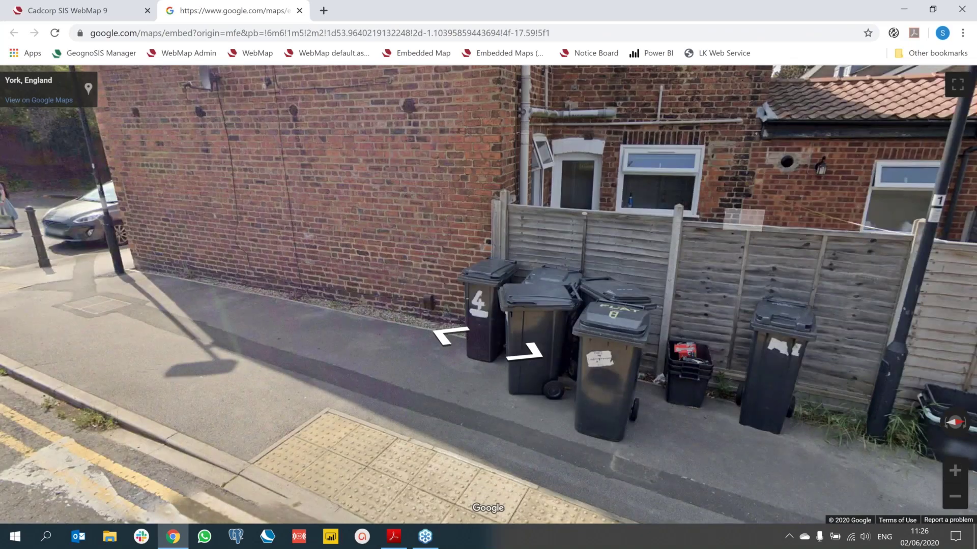
pyautogui.press('Right')
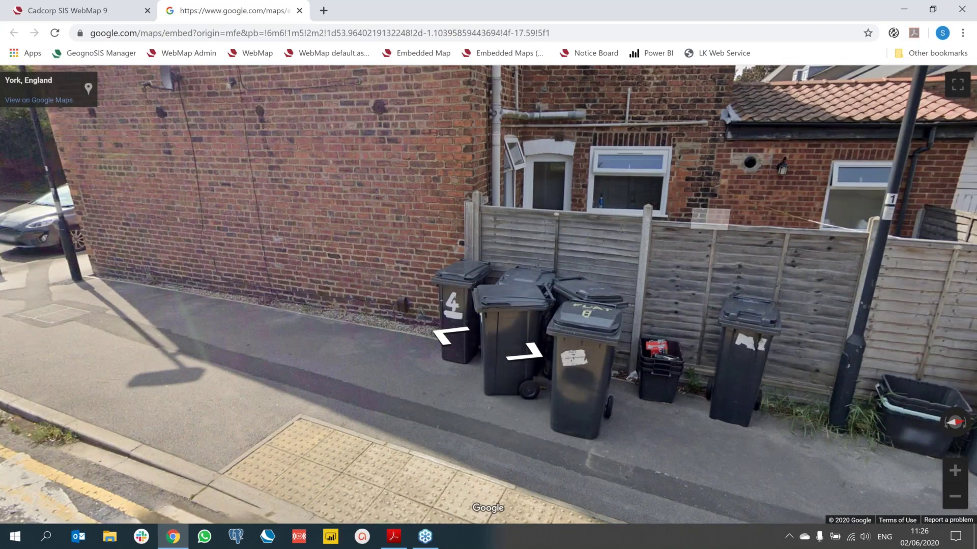
pyautogui.press('Right')
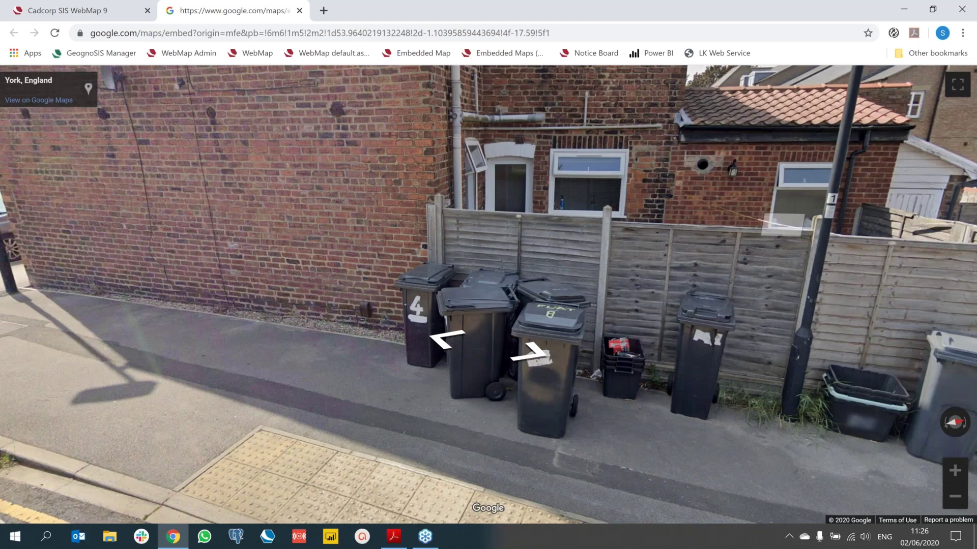
pyautogui.moveTo(782, 224); pyautogui.dragTo(76, 264)
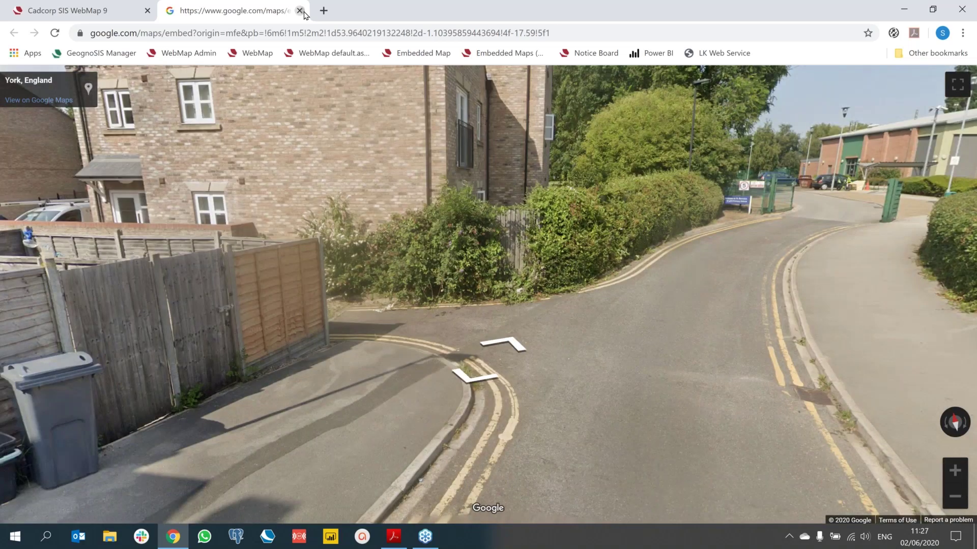
pyautogui.click(301, 11)
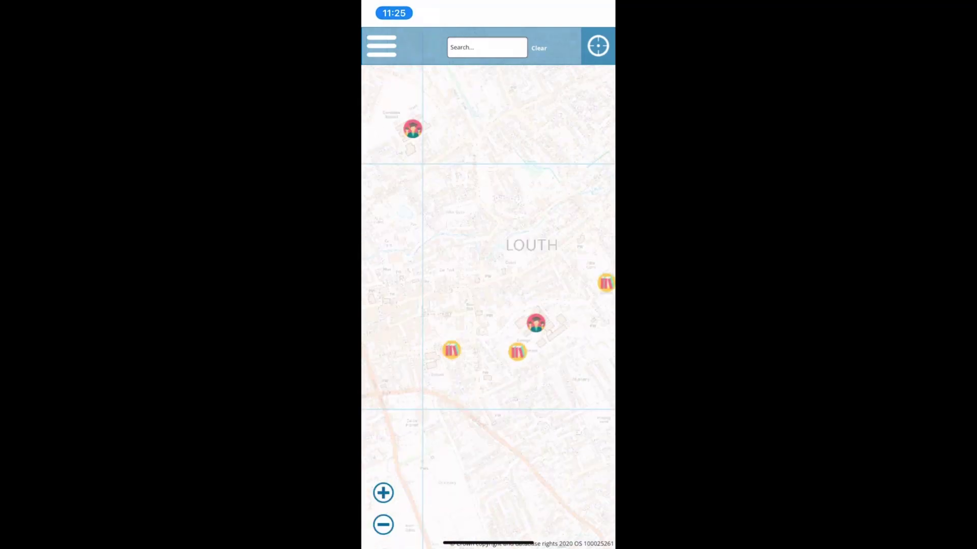
# Step: Open the info panel for Louth Kidgate Primary Academy from its marker on the phone map
pyautogui.click(451, 350)
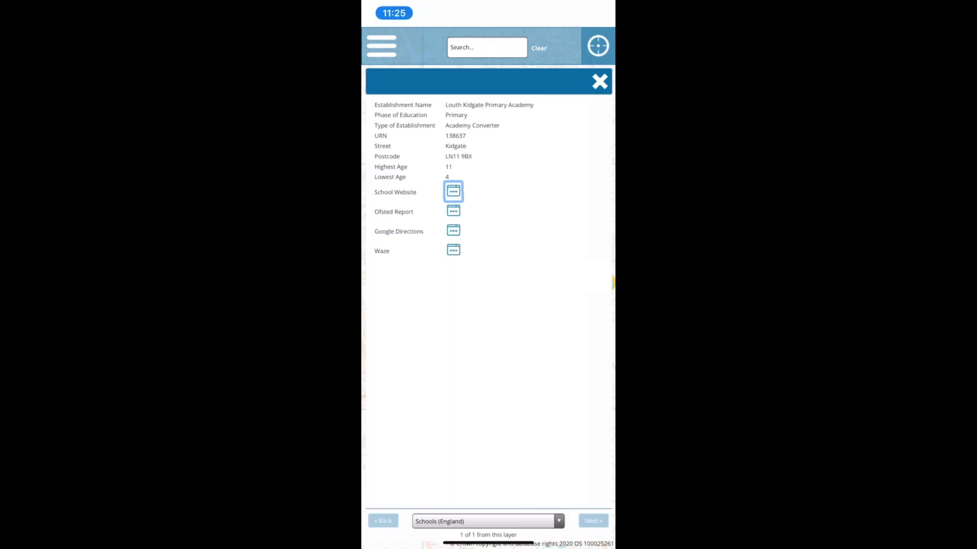
# Step: Get Google Maps driving directions to the school (5 min, 1 mi), then return to its WebMap details
pyautogui.click(454, 231)
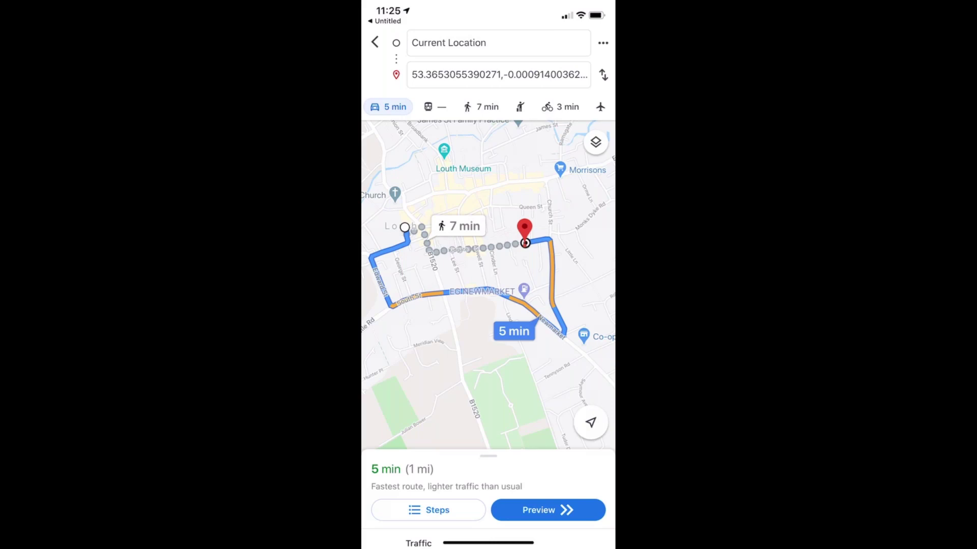
pyautogui.click(386, 21)
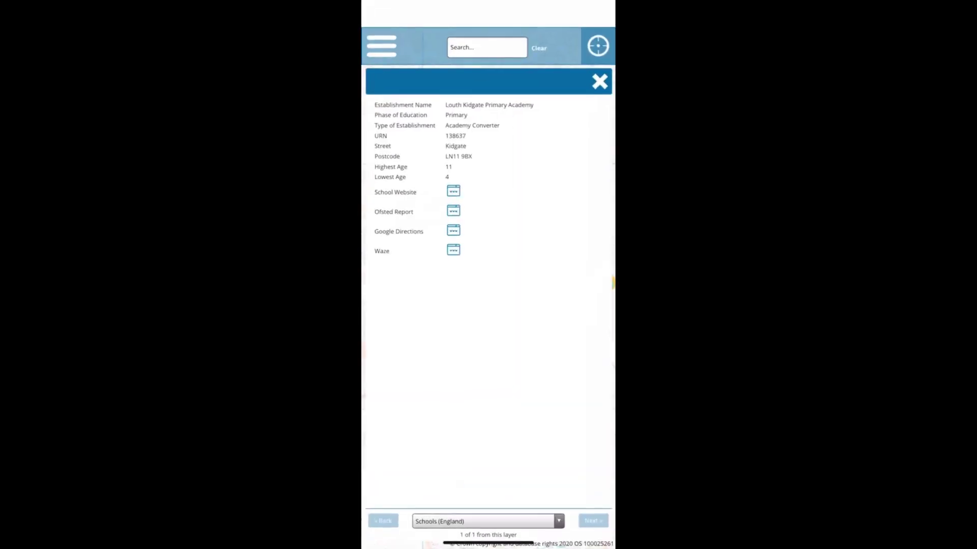
# Step: Route to the school in Waze (6 min, 1.2 mi), then bring up Screen Mirroring from Control Center
pyautogui.click(453, 250)
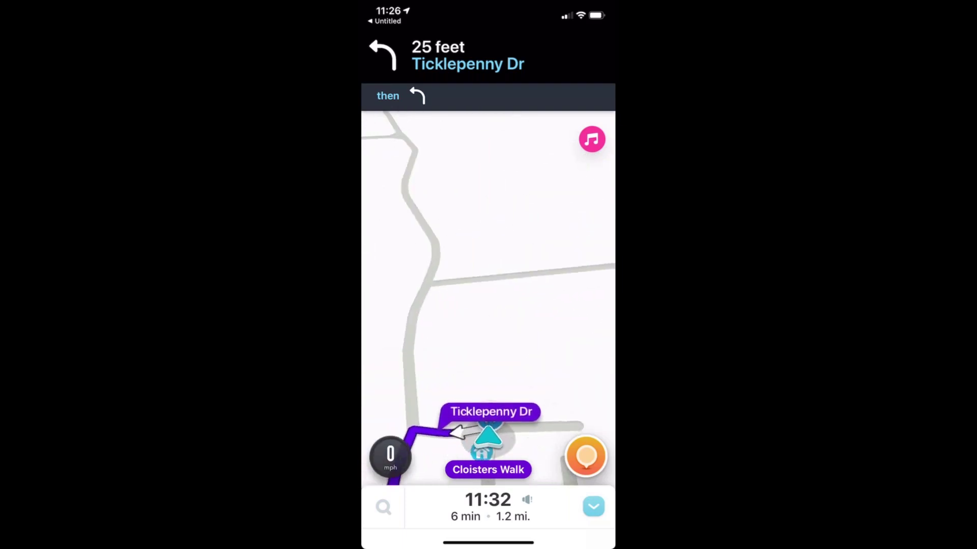
pyautogui.moveTo(590, 8); pyautogui.dragTo(590, 305)
pyautogui.click(433, 285)
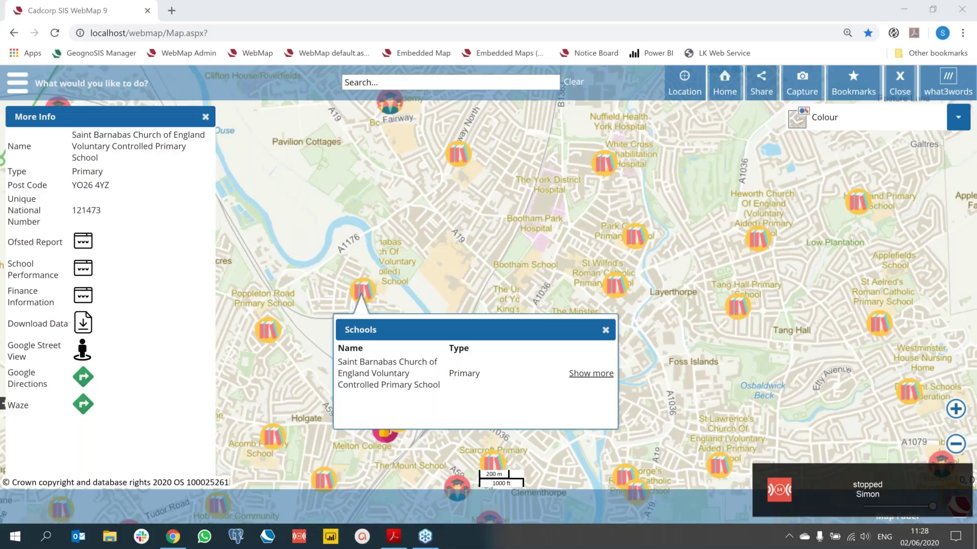
# Step: Untick Education in Map Features, zoom in on Skeldergate Bridge, and open Editing from the main menu
pyautogui.click(606, 330)
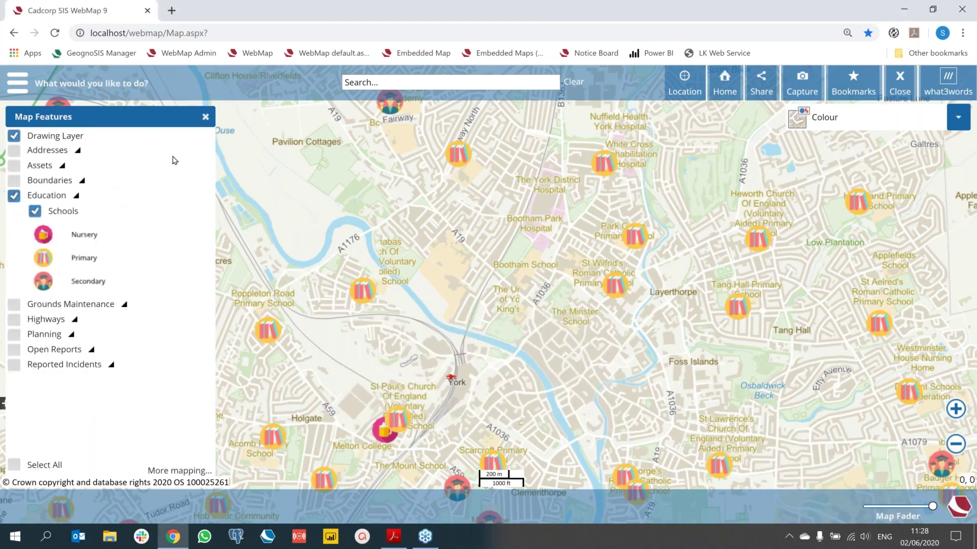
pyautogui.click(205, 117)
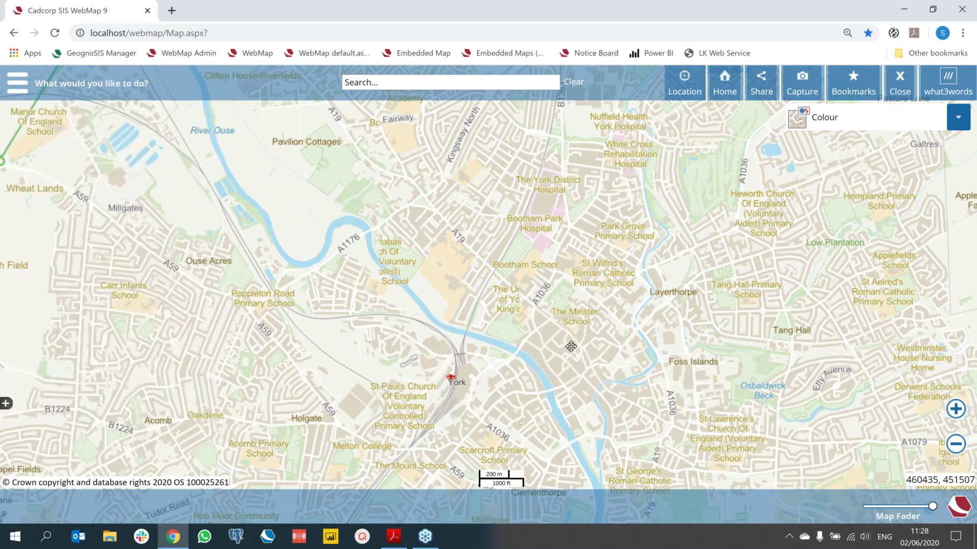
pyautogui.moveTo(571, 346); pyautogui.dragTo(506, 199)
pyautogui.scroll(1, 544, 314)
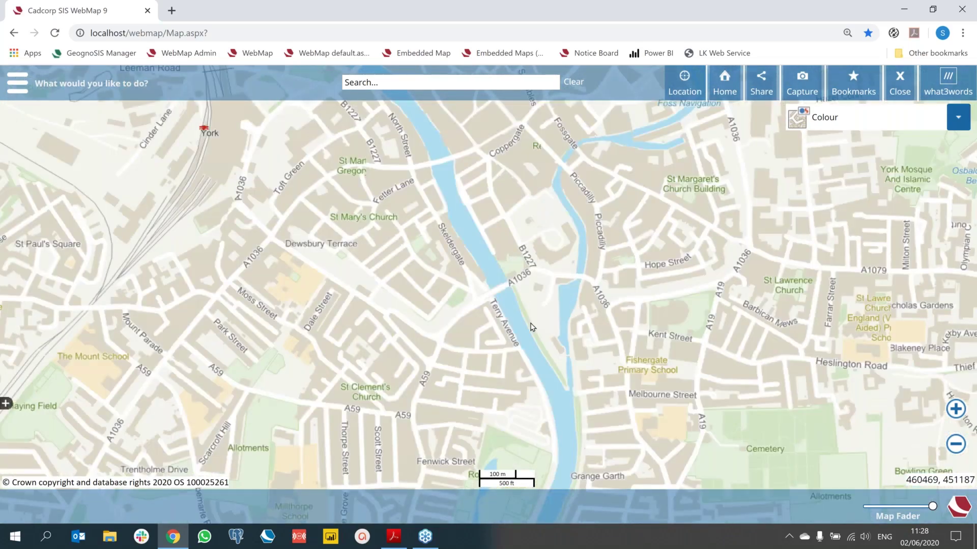
pyautogui.scroll(1, 530, 334)
pyautogui.scroll(1, 513, 327)
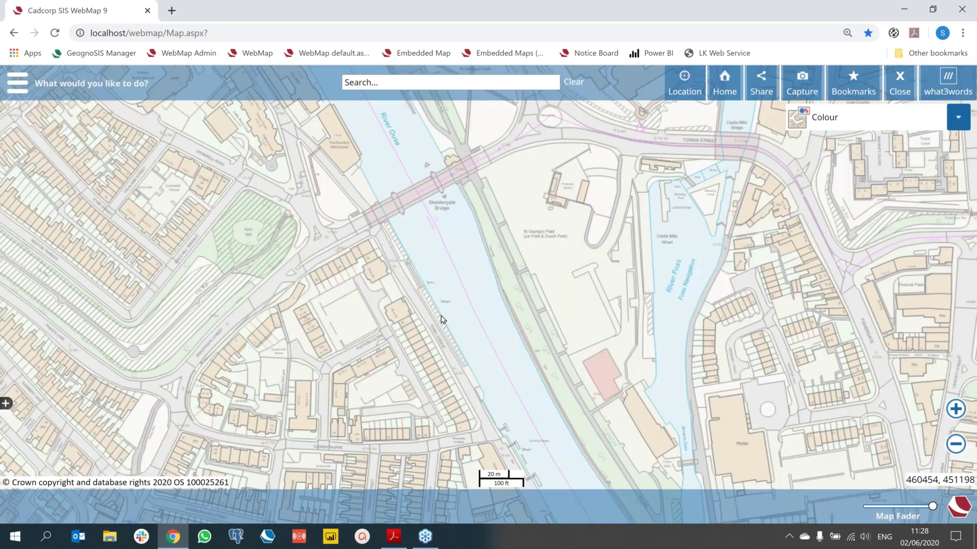
pyautogui.scroll(1, 512, 327)
pyautogui.click(17, 83)
pyautogui.click(54, 451)
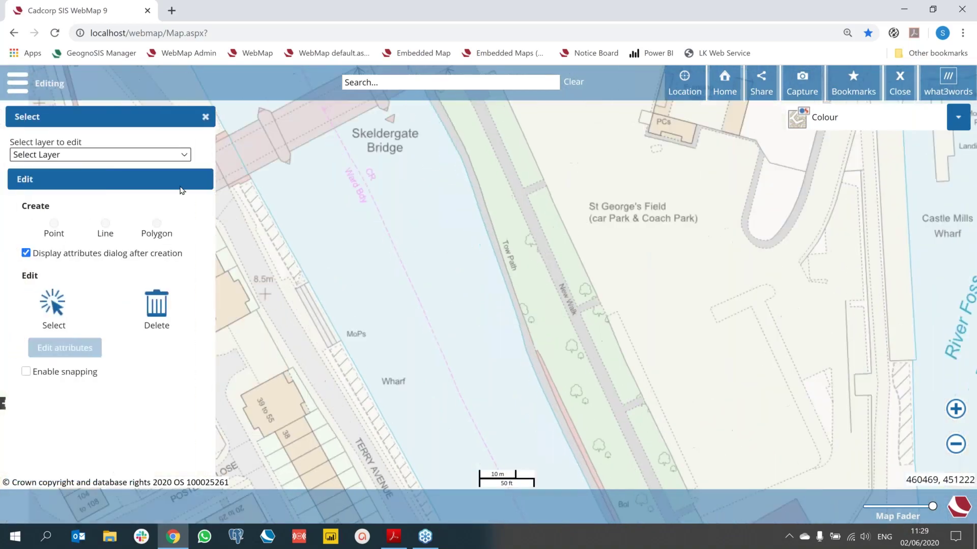
# Step: Set up editing on the Gounds Maintenance layer in Polygon mode with snapping enabled
pyautogui.click(147, 183)
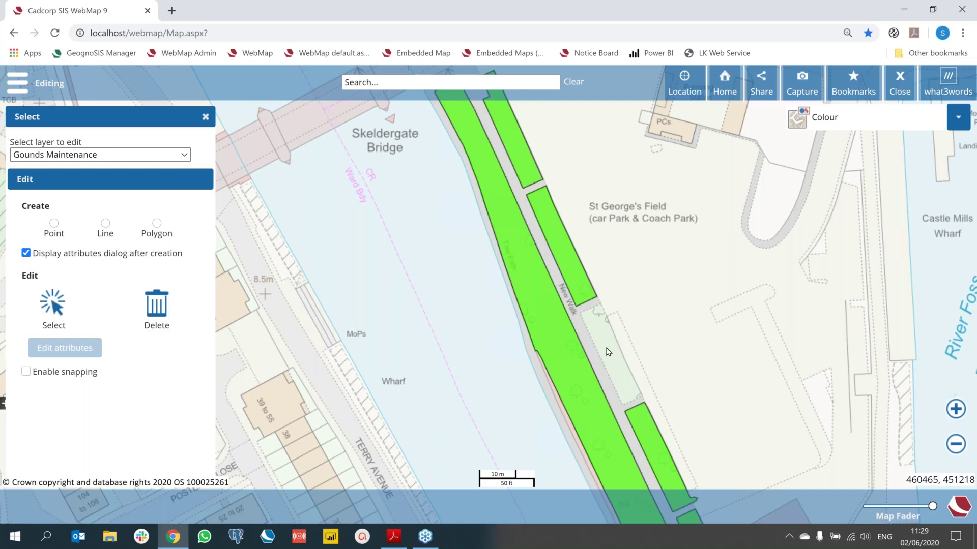
pyautogui.scroll(3, 608, 351)
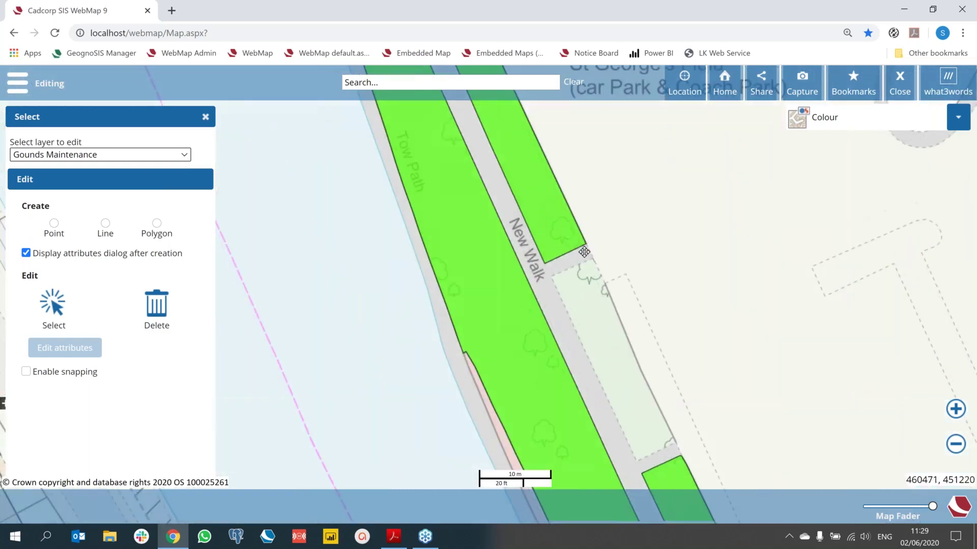
pyautogui.click(162, 229)
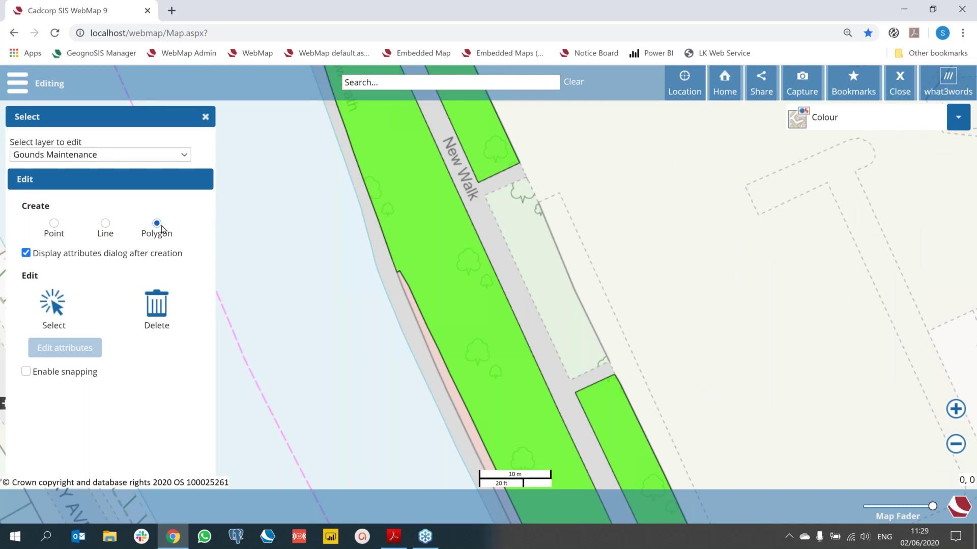
pyautogui.click(27, 375)
# Step: Draw a four-corner polygon over the strip beside New Walk
pyautogui.click(485, 196)
pyautogui.click(571, 379)
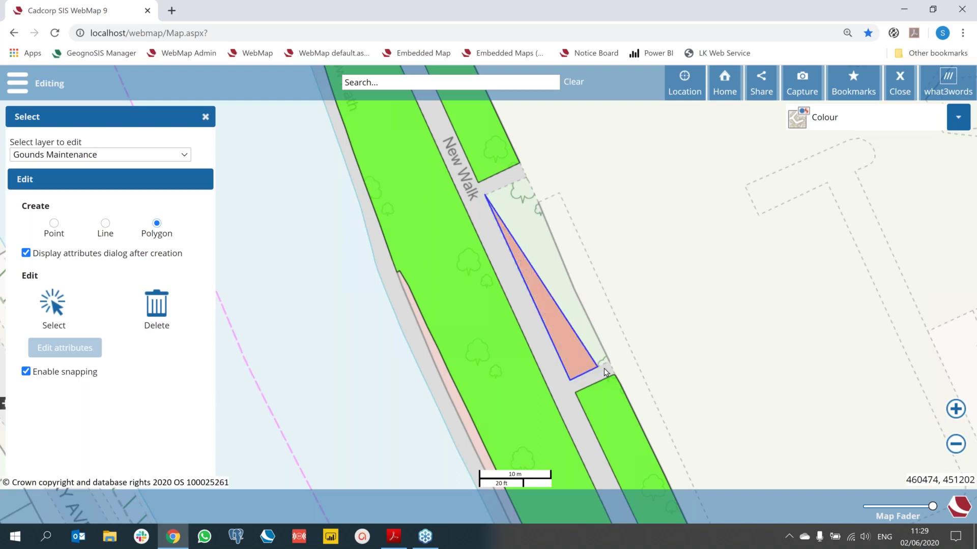
pyautogui.click(609, 361)
pyautogui.click(573, 288)
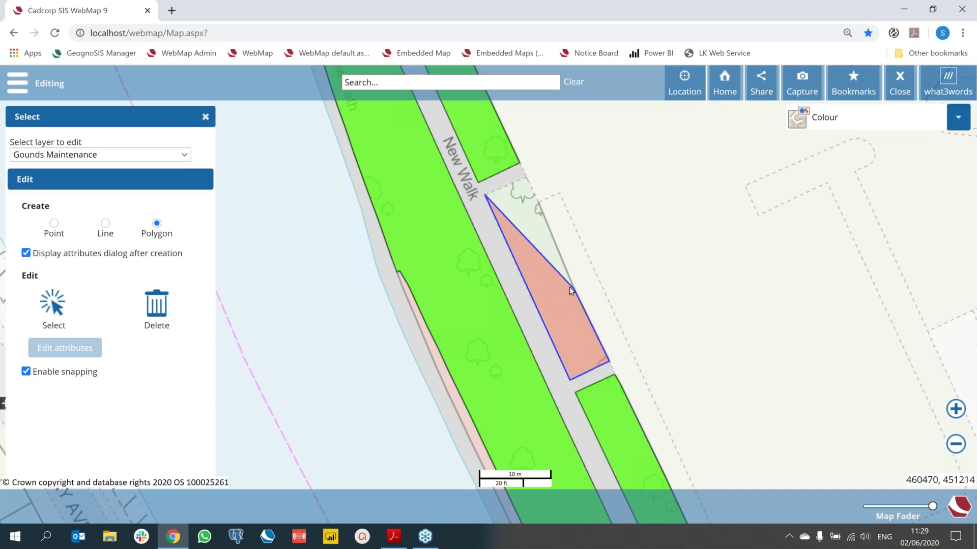
pyautogui.doubleClick(530, 187)
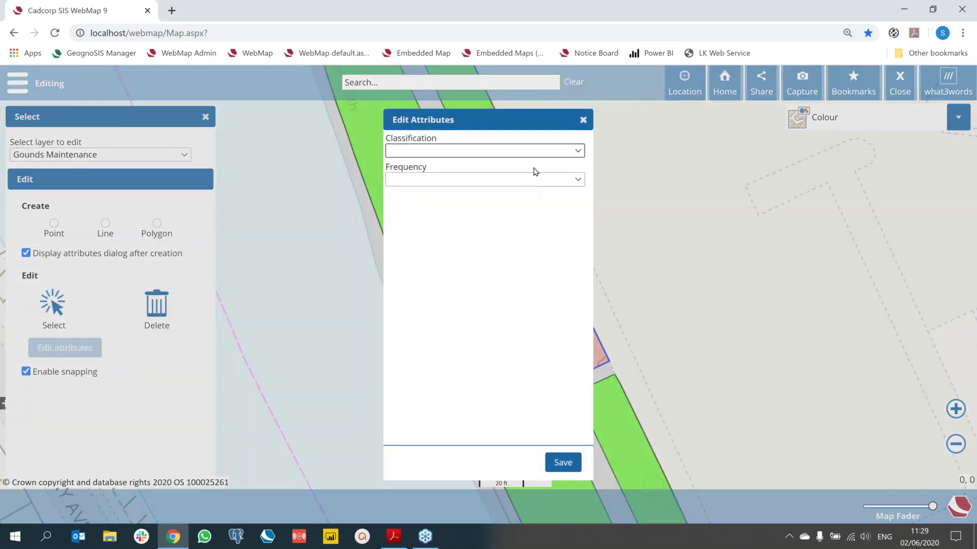
# Step: Set Classification to Public Open Space (Grass) and Frequency to 2 week cycle, then save and close
pyautogui.click(581, 150)
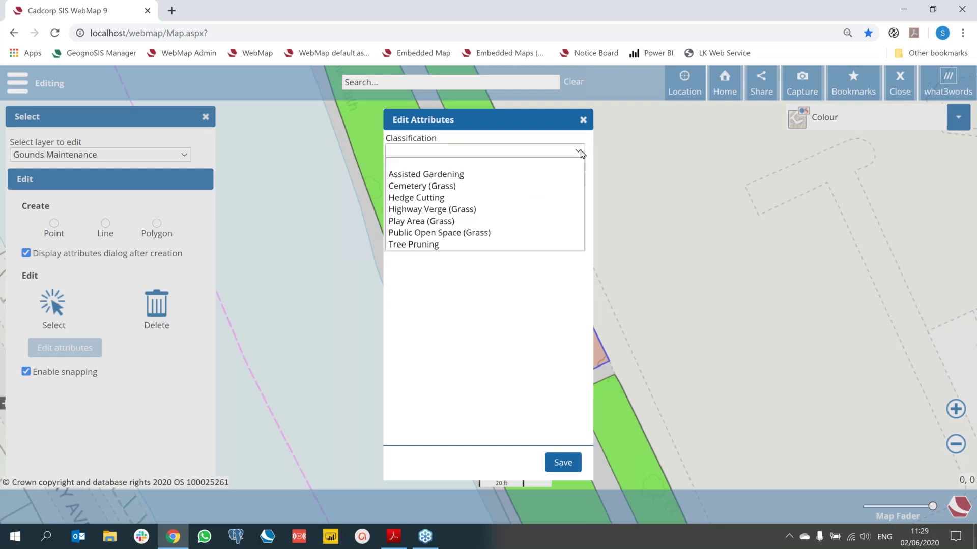
pyautogui.click(512, 232)
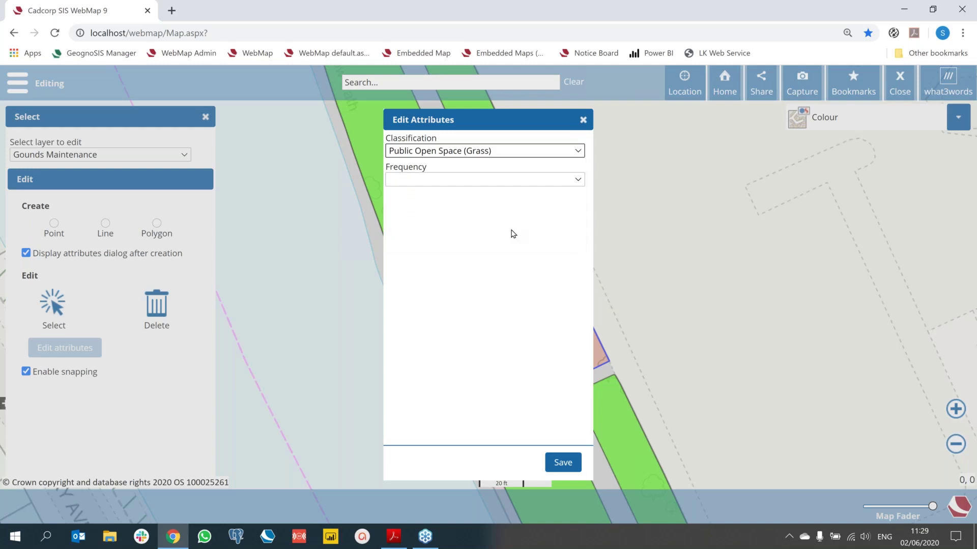
pyautogui.click(577, 181)
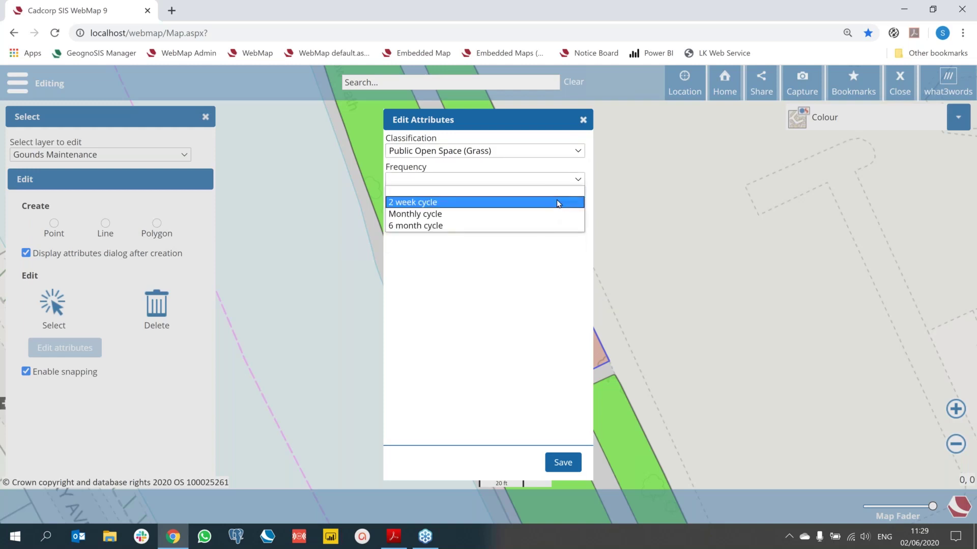
pyautogui.click(558, 203)
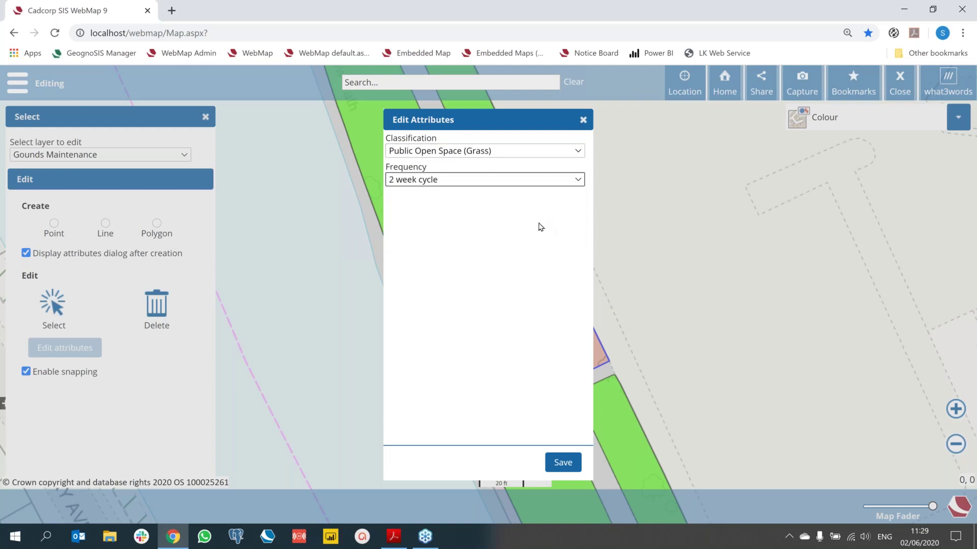
pyautogui.click(565, 463)
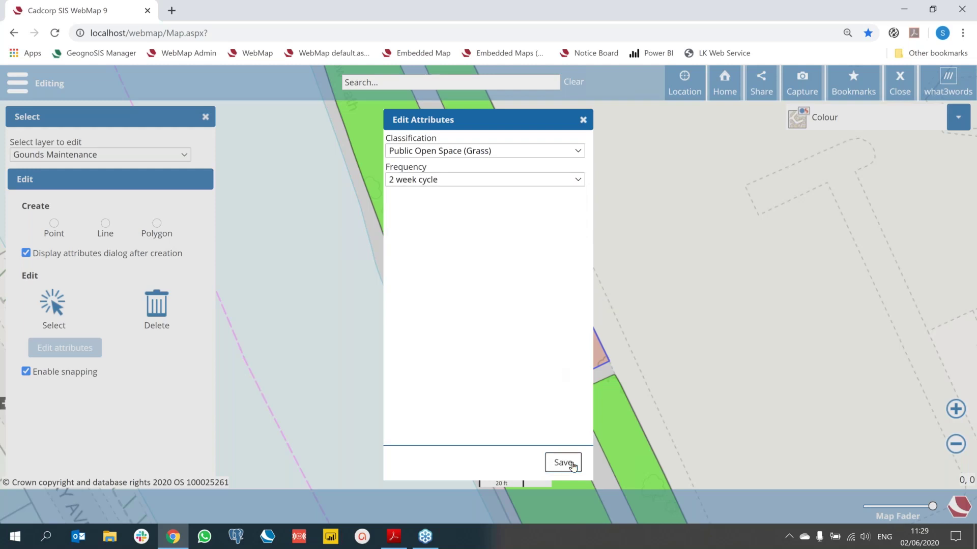
pyautogui.click(584, 120)
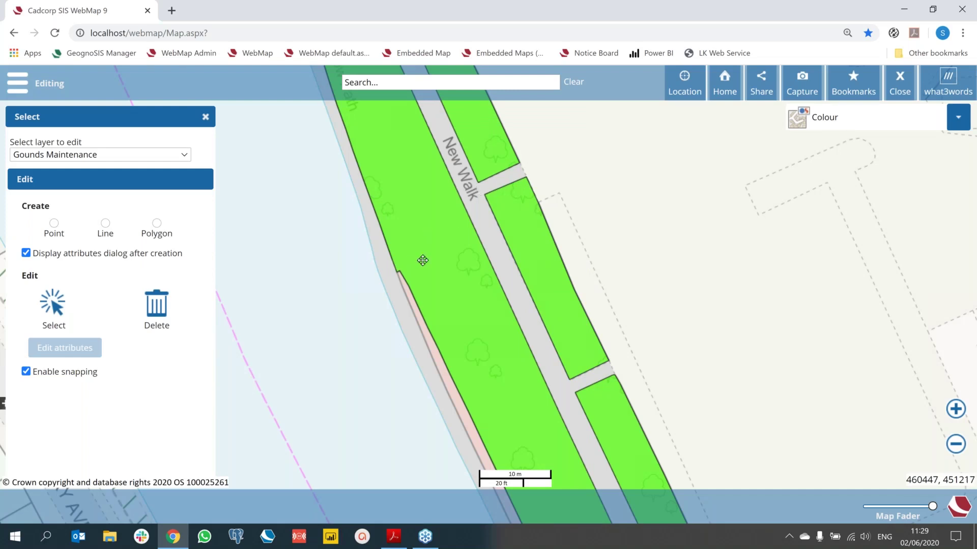
# Step: Pan to Postern Close and Terry Avenue and choose Street Lights as the editing layer
pyautogui.moveTo(462, 246); pyautogui.dragTo(612, 226)
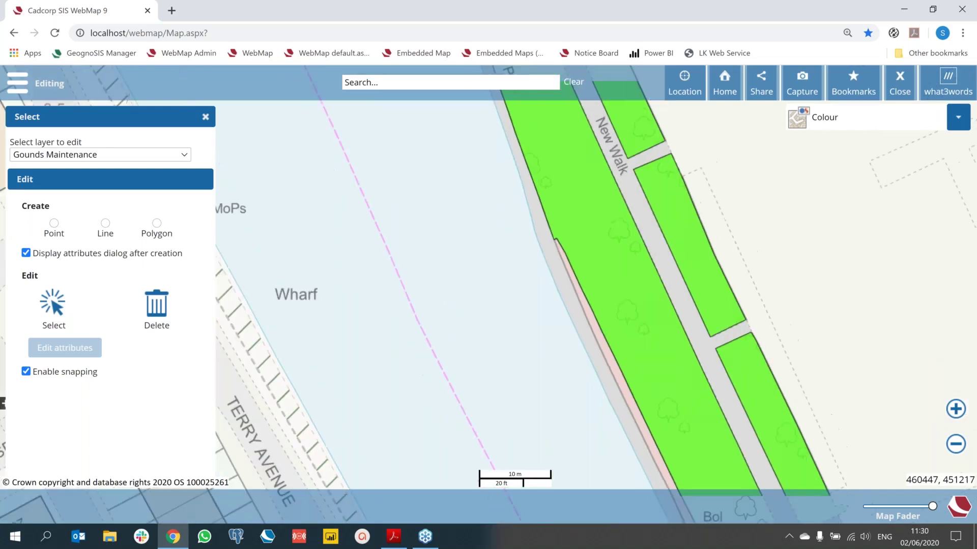
pyautogui.scroll(-1, 540, 235)
pyautogui.moveTo(462, 265); pyautogui.dragTo(829, 215)
pyautogui.click(123, 155)
pyautogui.click(127, 191)
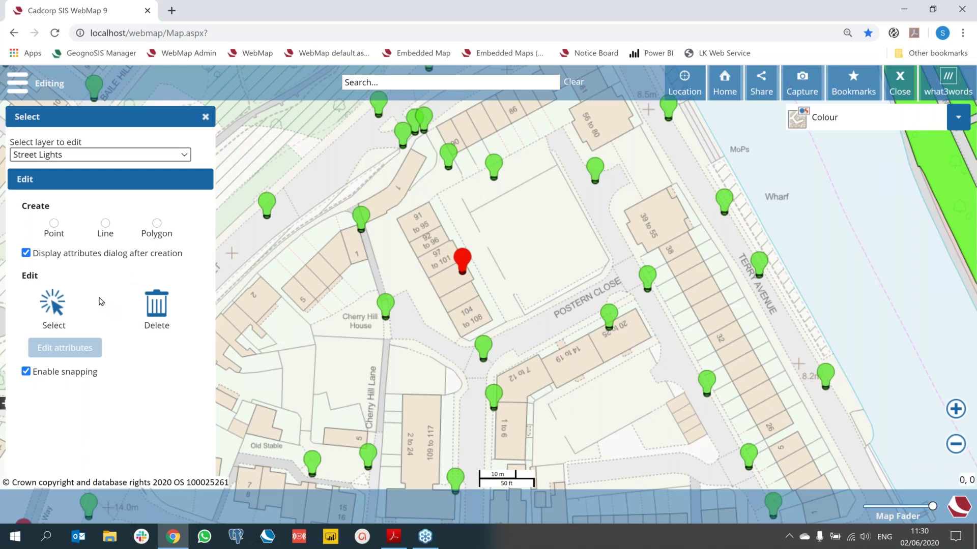
# Step: Select the street lamp on Terry Avenue with the Select tool
pyautogui.click(51, 308)
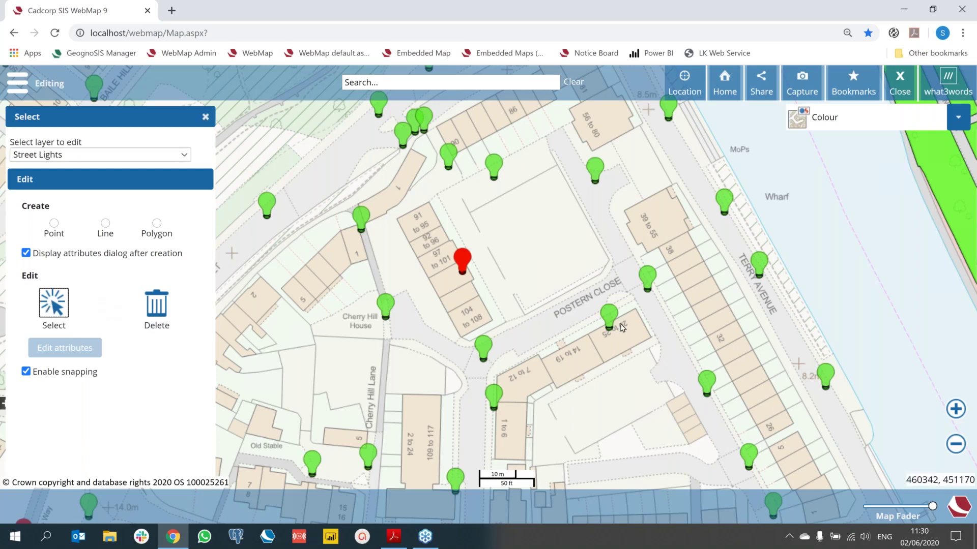
pyautogui.click(759, 273)
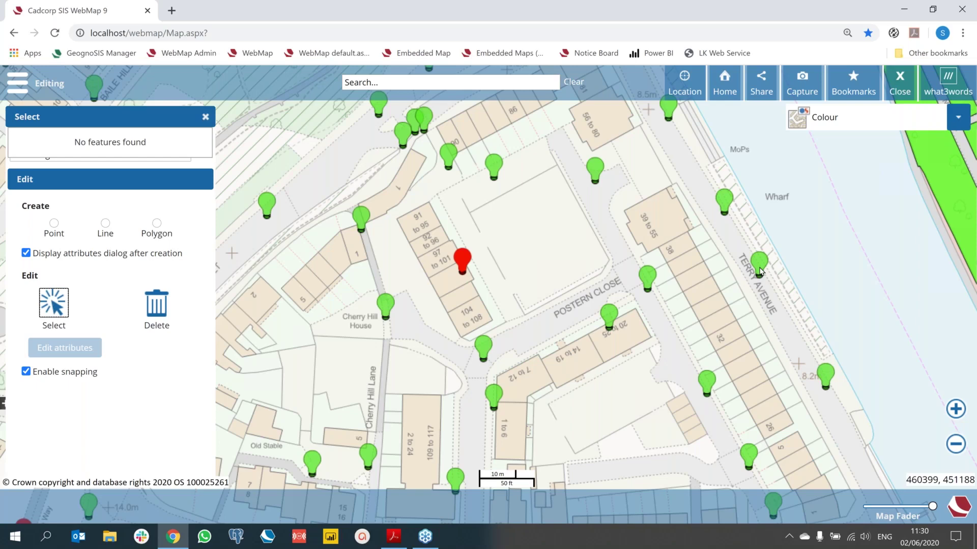
pyautogui.click(760, 273)
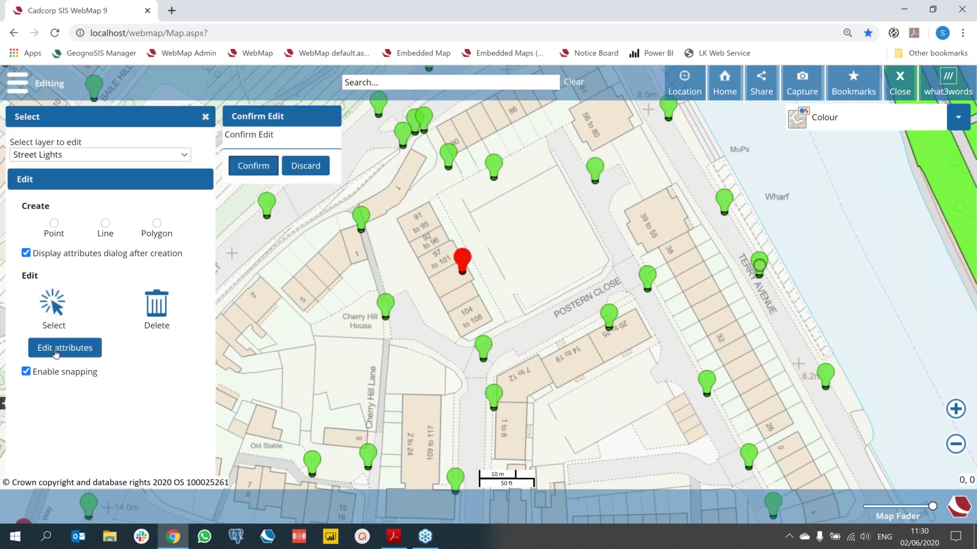
# Step: Set the lamp's status to Not working, save it, and close the attribute and editing panels
pyautogui.click(65, 348)
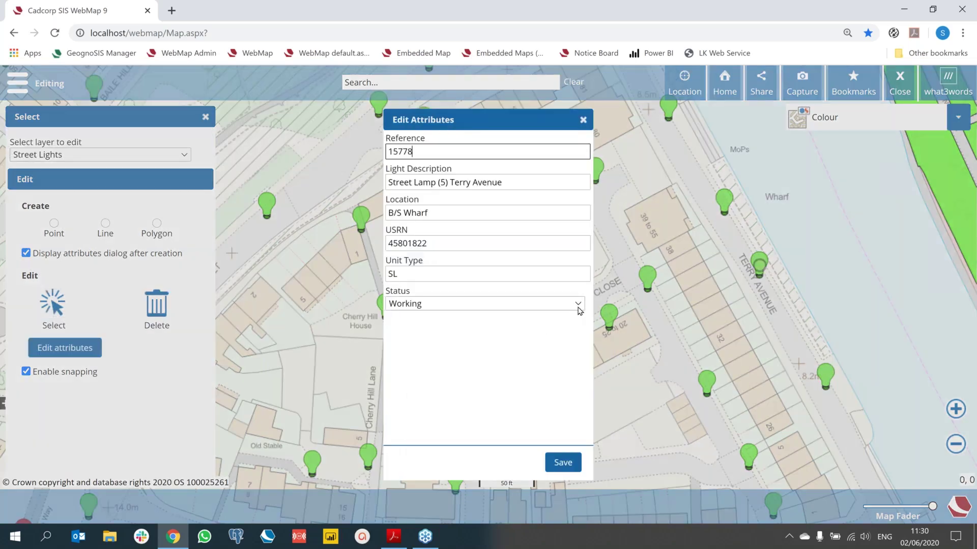
pyautogui.click(575, 306)
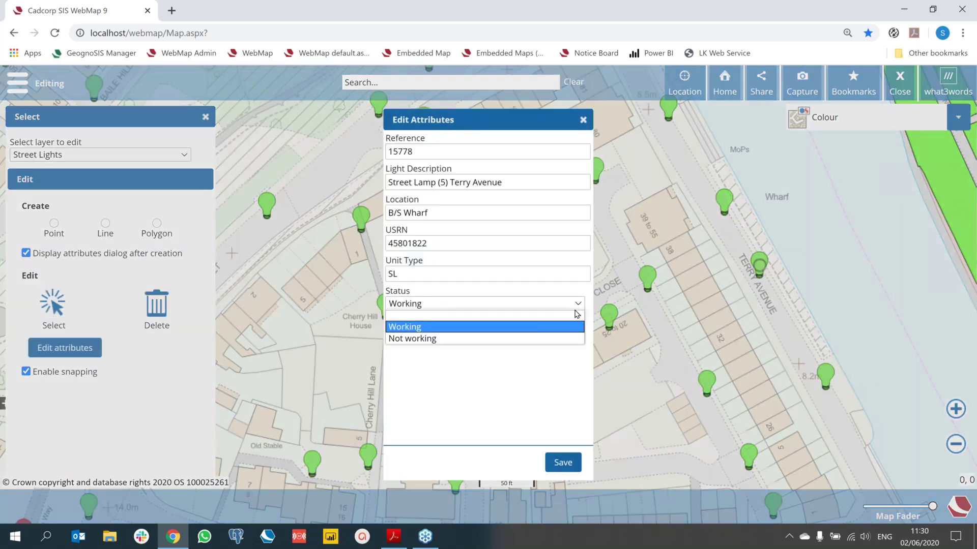
pyautogui.click(543, 340)
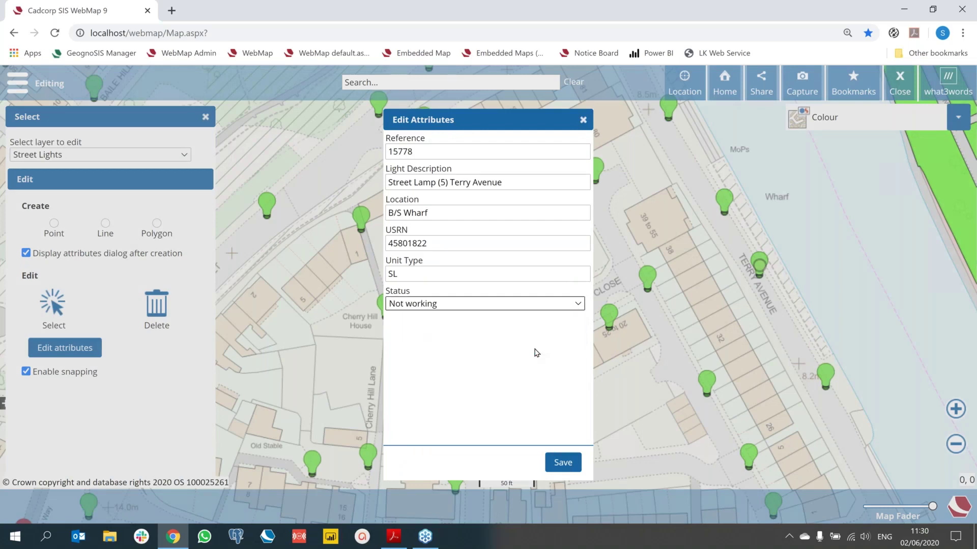
pyautogui.click(561, 462)
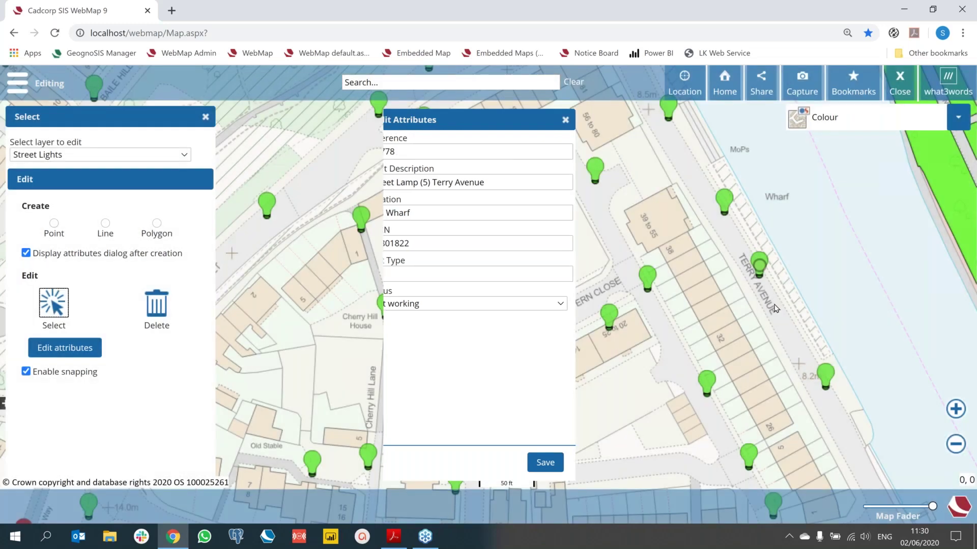
pyautogui.click(583, 120)
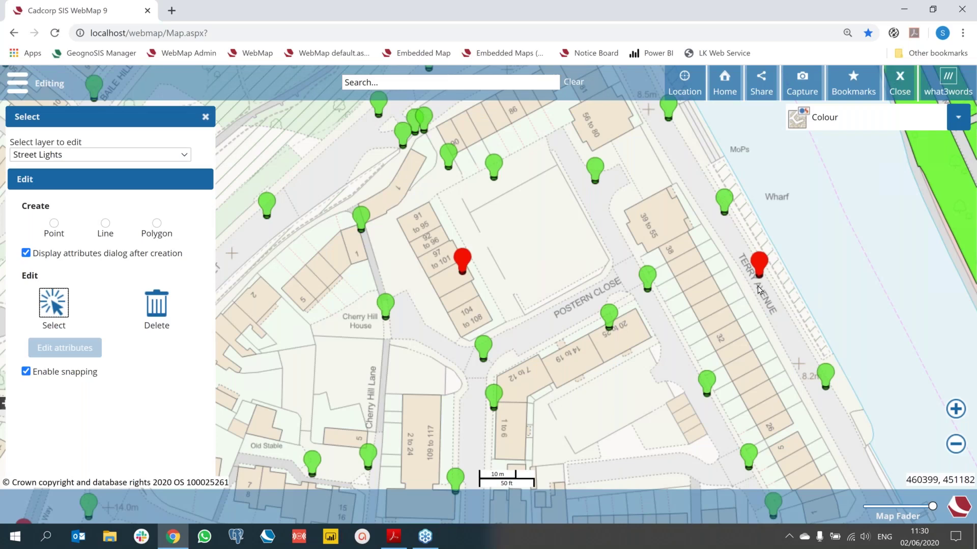
pyautogui.click(205, 116)
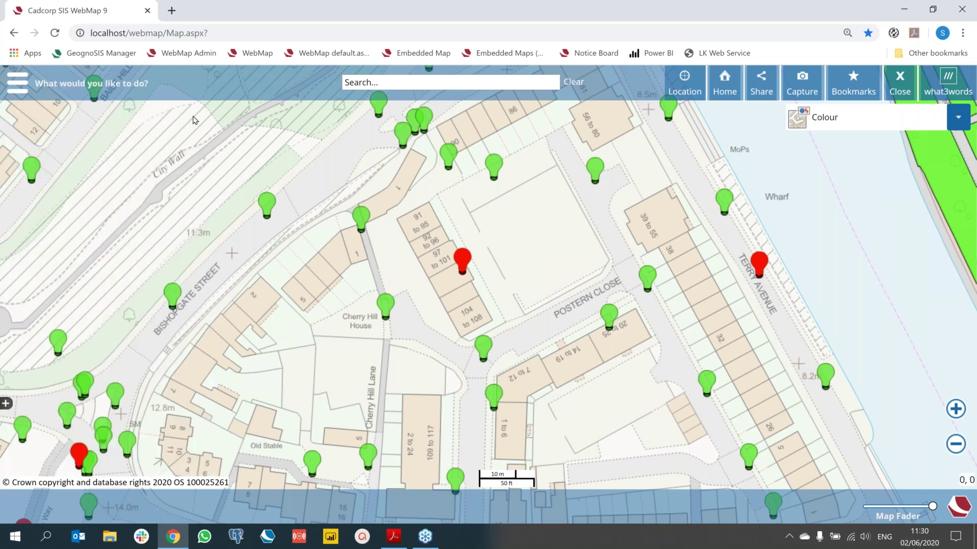
# Step: Start an Abandoned Vehicle report and pin its location on the map near Postern Close
pyautogui.click(17, 82)
pyautogui.click(30, 321)
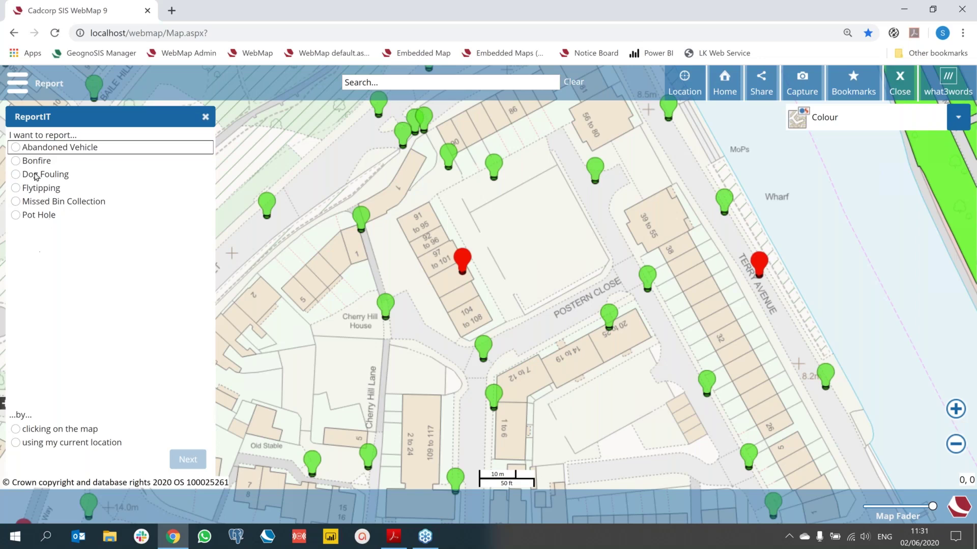
pyautogui.click(22, 150)
pyautogui.click(16, 430)
pyautogui.click(665, 322)
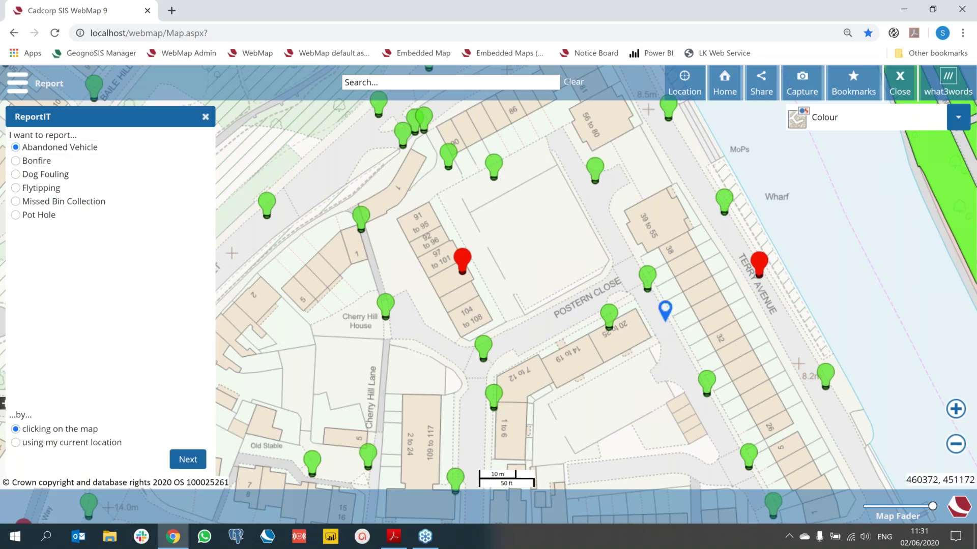
# Step: Continue to the contact details form and enter the reporter's e-mail address
pyautogui.click(188, 459)
pyautogui.click(96, 152)
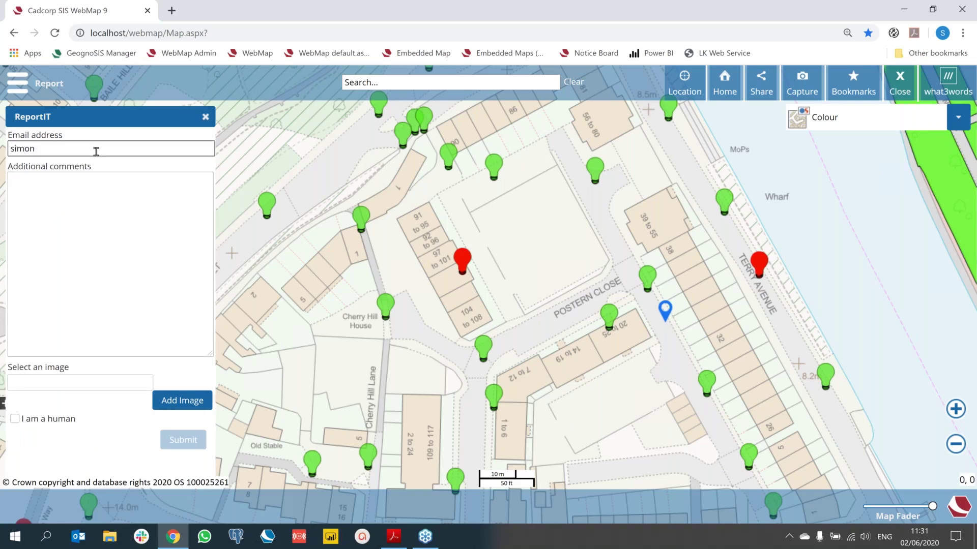
# Step: Comment 'Vehicle has been left outside of my property for ten days.', attach Abandoned Vehicle.jpg, and submit
pyautogui.click(102, 176)
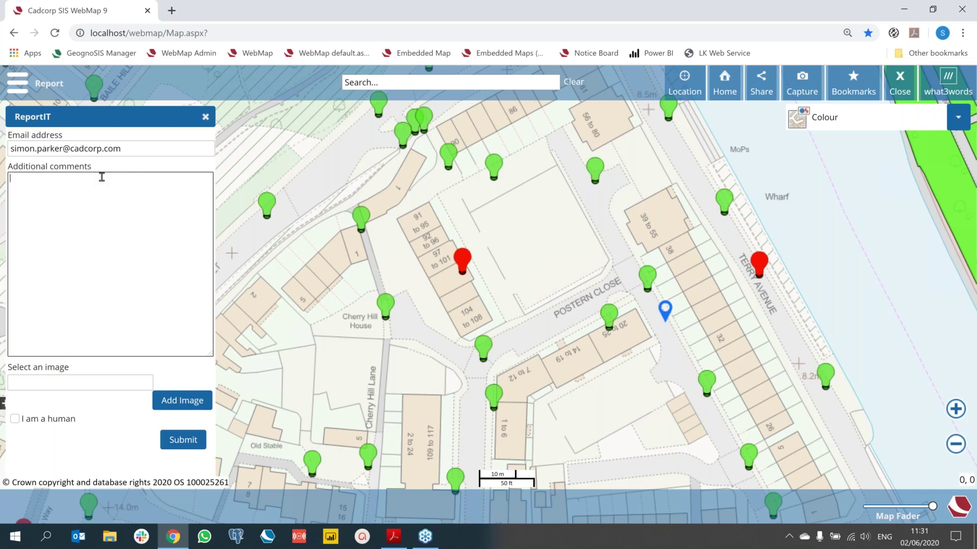
pyautogui.write('Vehicle has been left outside of my property for ten day')
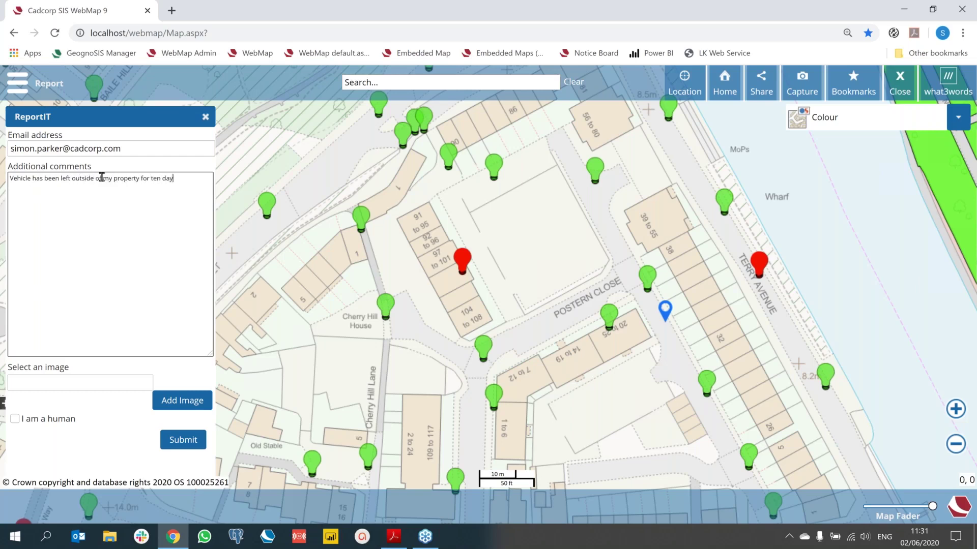
pyautogui.write('s.')
pyautogui.click(162, 402)
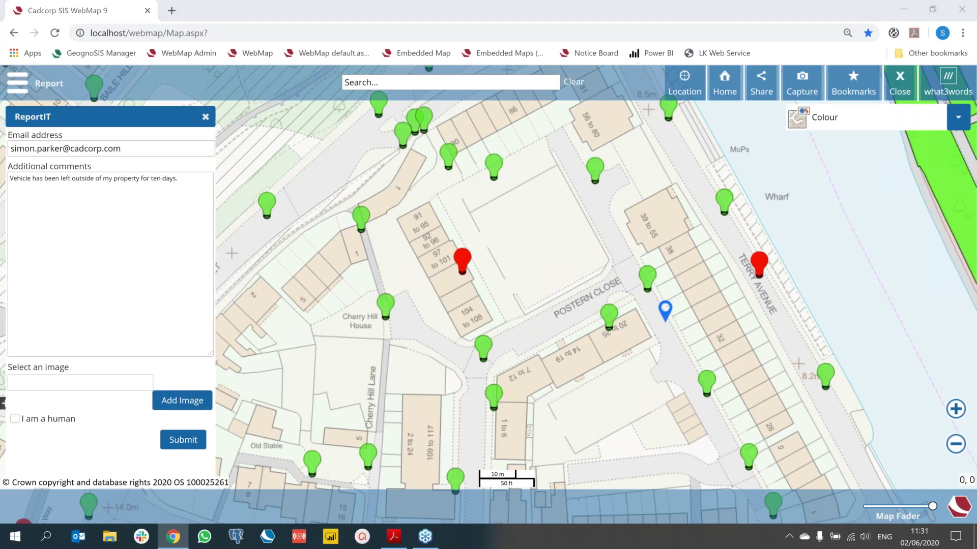
pyautogui.click(340, 247)
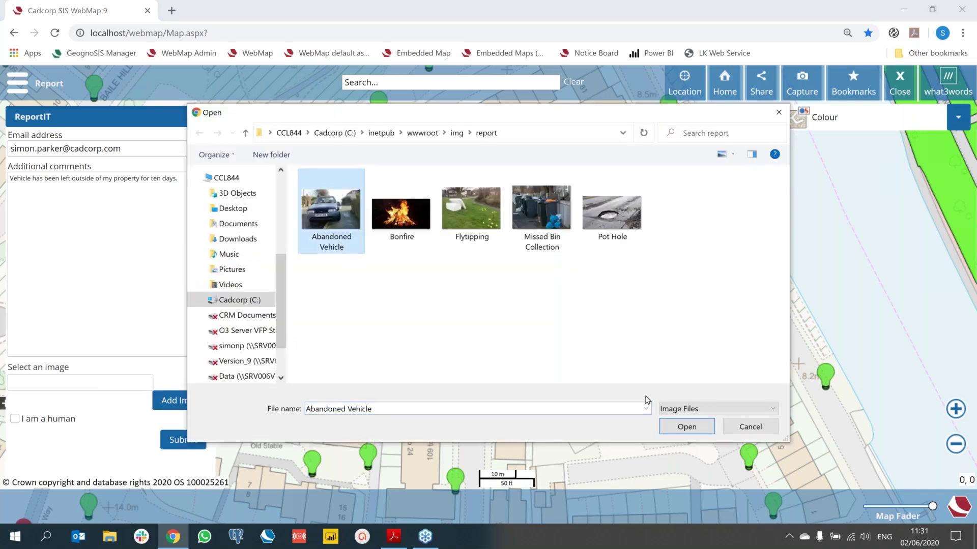
pyautogui.click(675, 429)
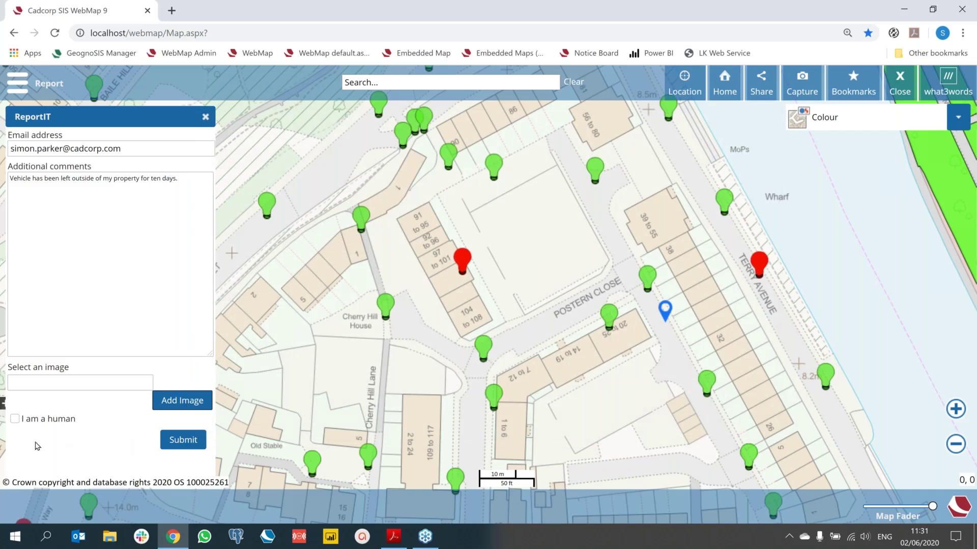
pyautogui.click(16, 422)
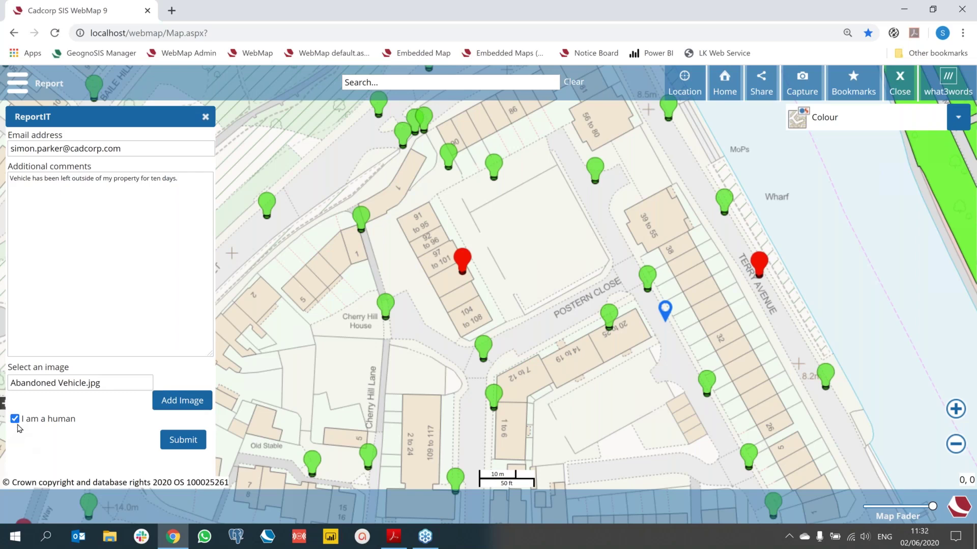
pyautogui.click(178, 447)
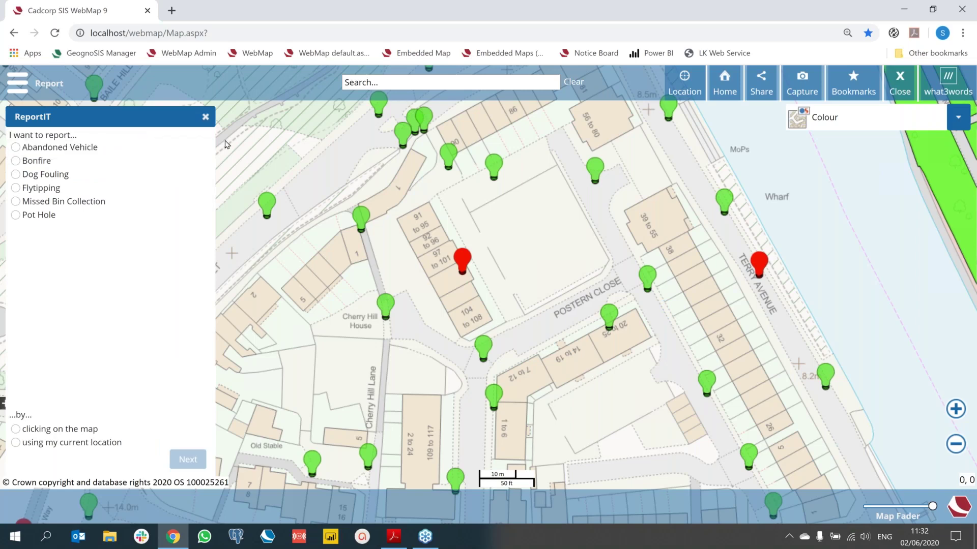
# Step: Close the report form and untick the Grounds Maintenance layer in Map Features
pyautogui.click(206, 116)
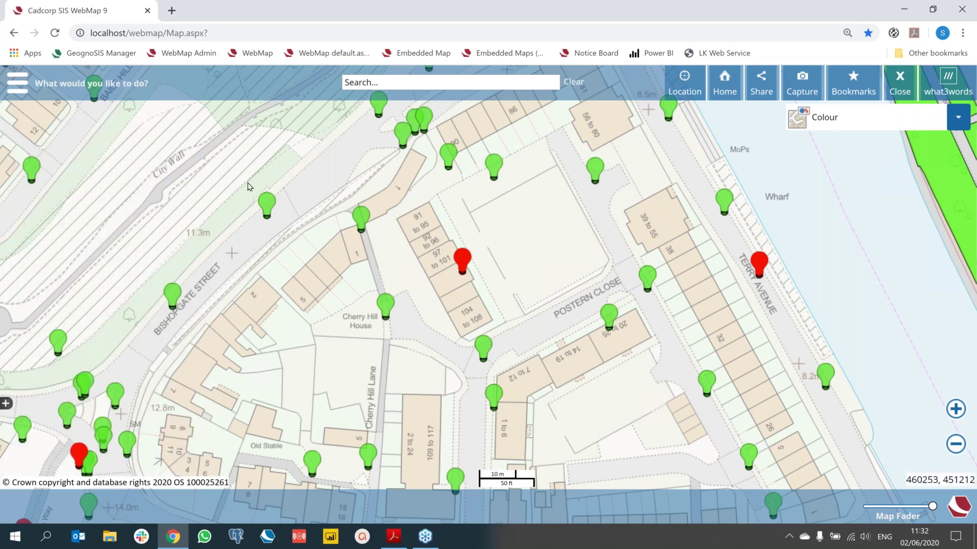
pyautogui.click(17, 82)
pyautogui.click(19, 114)
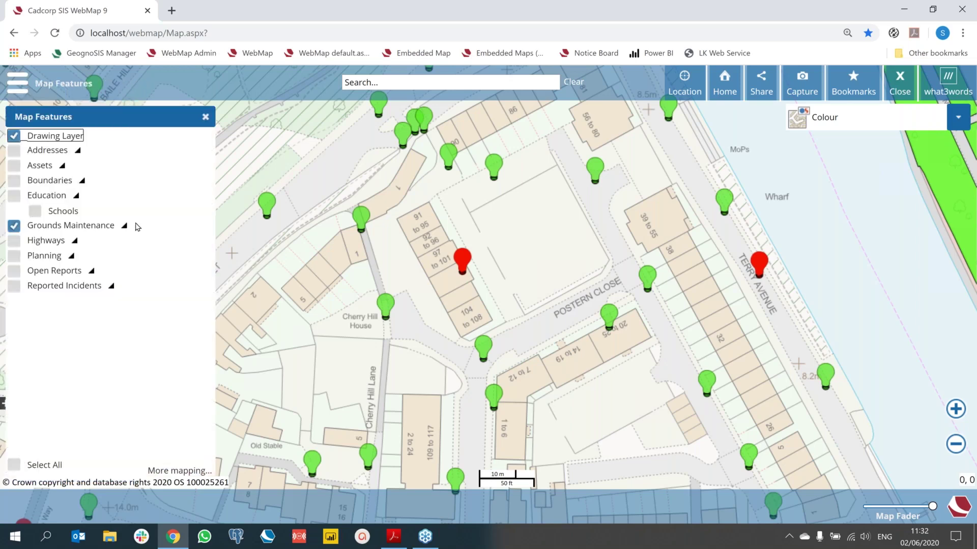
pyautogui.click(14, 227)
# Step: Untick Street Lights under Highways, tick Open Reports and pan to the new report
pyautogui.click(72, 256)
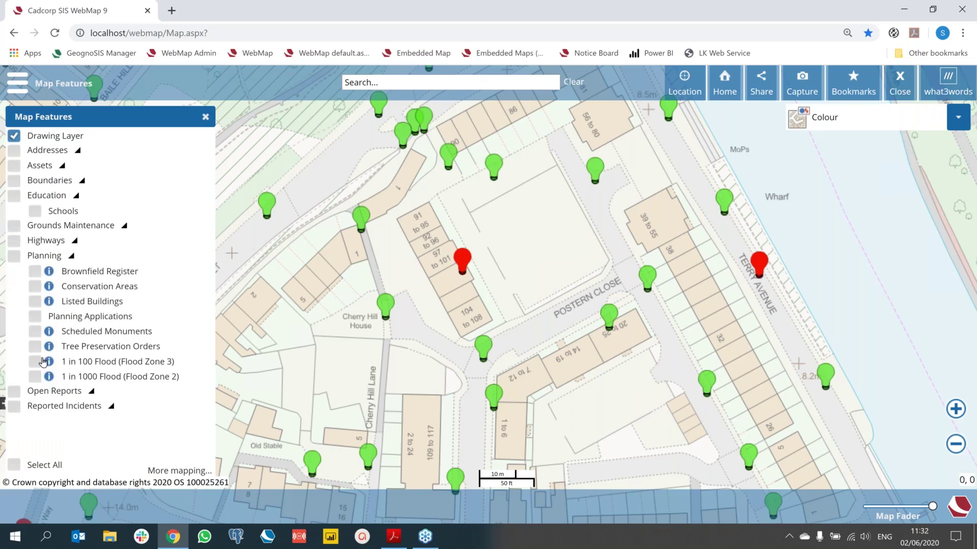
pyautogui.click(74, 240)
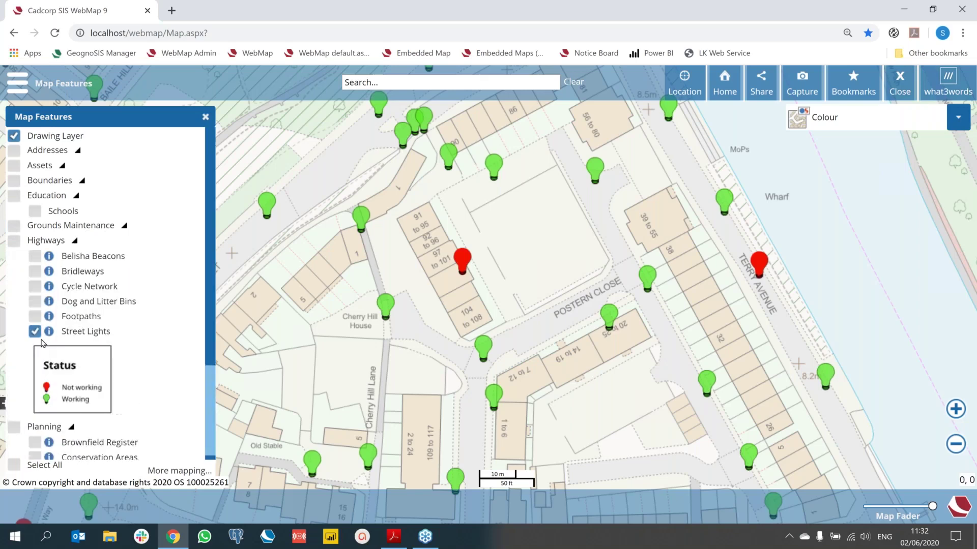
pyautogui.click(35, 331)
pyautogui.click(36, 331)
pyautogui.scroll(-1, 30, 381)
pyautogui.click(14, 434)
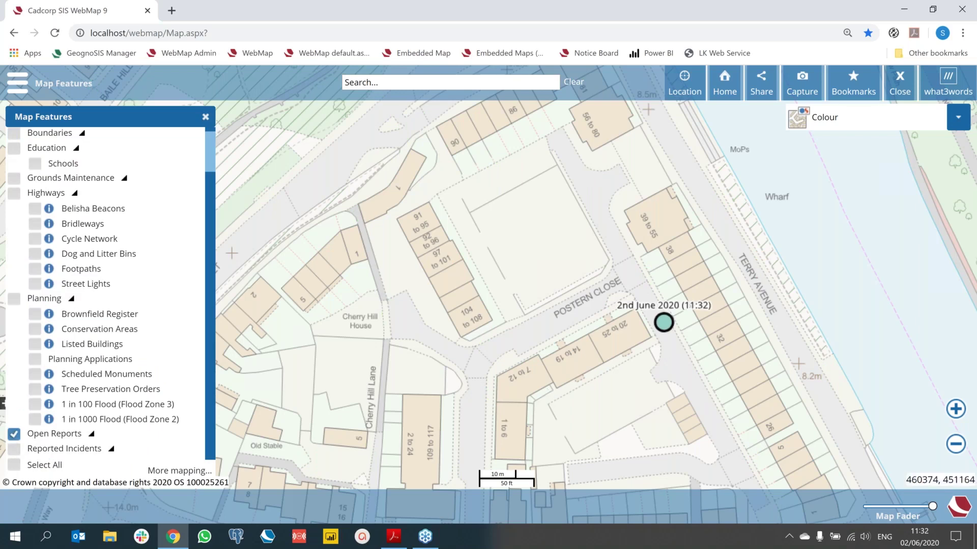
pyautogui.moveTo(626, 337); pyautogui.dragTo(524, 311)
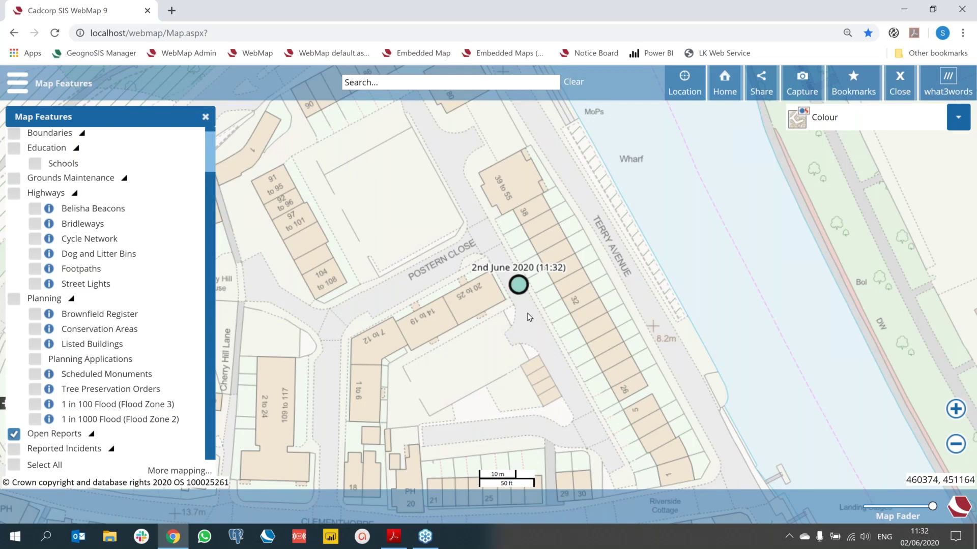
# Step: View the Abandoned Vehicle report's full details and photo, then draft an e-mail reply to the reporter
pyautogui.click(518, 284)
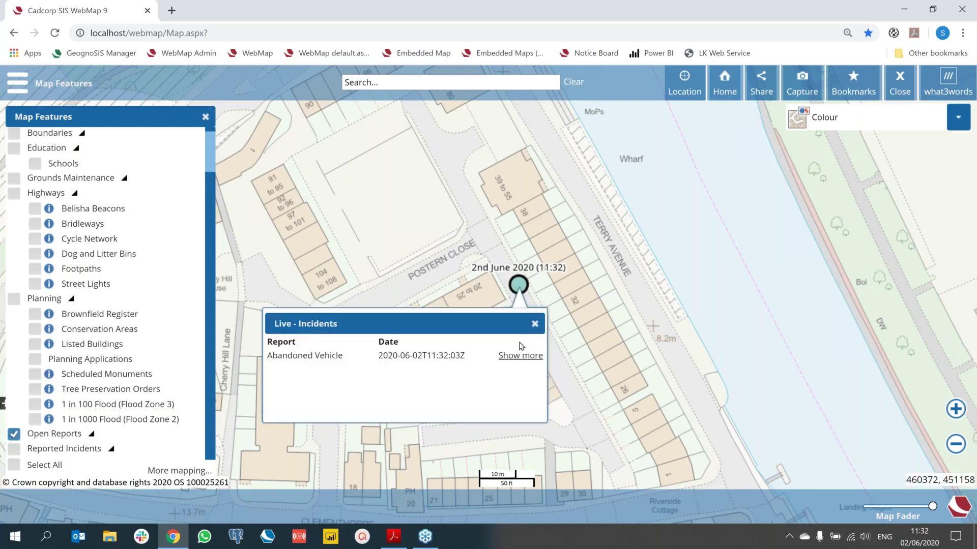
pyautogui.click(517, 356)
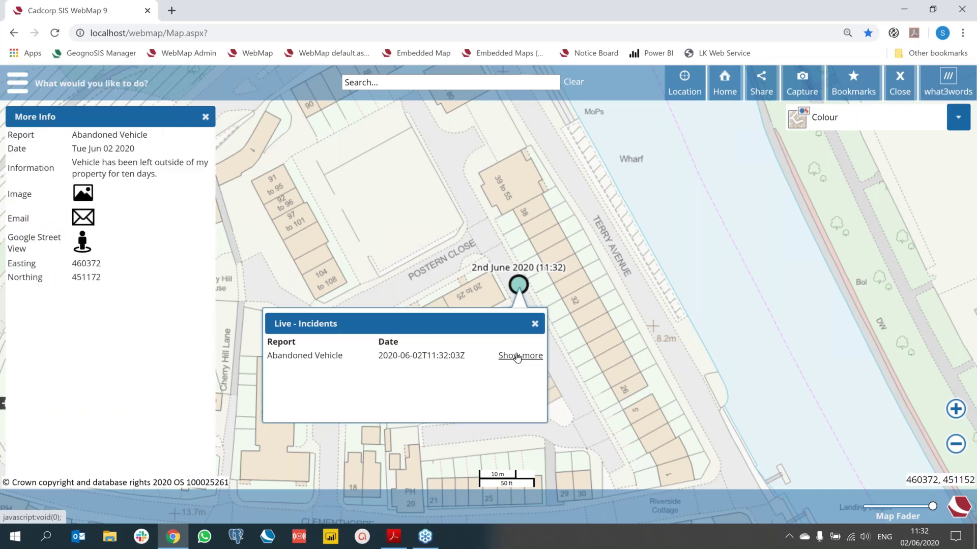
pyautogui.click(83, 193)
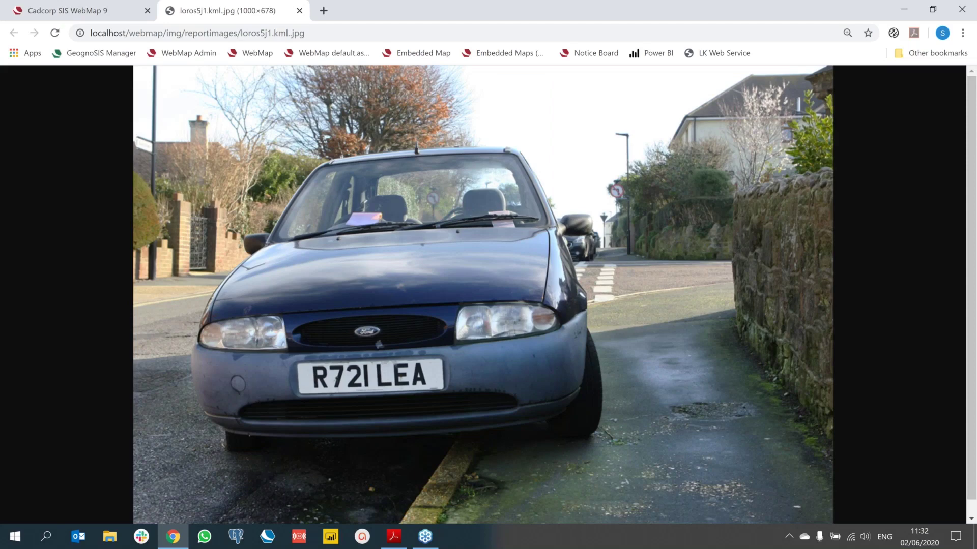
pyautogui.click(299, 12)
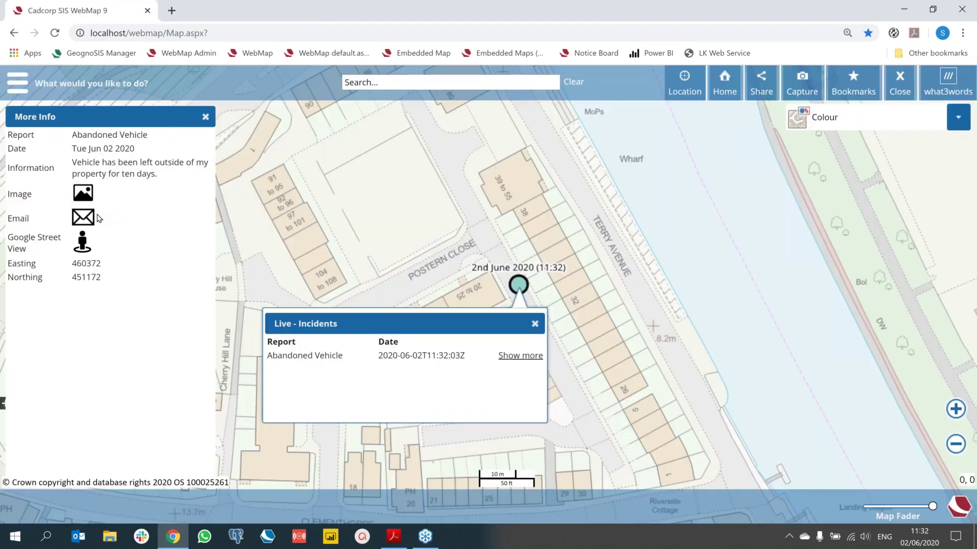
pyautogui.click(83, 218)
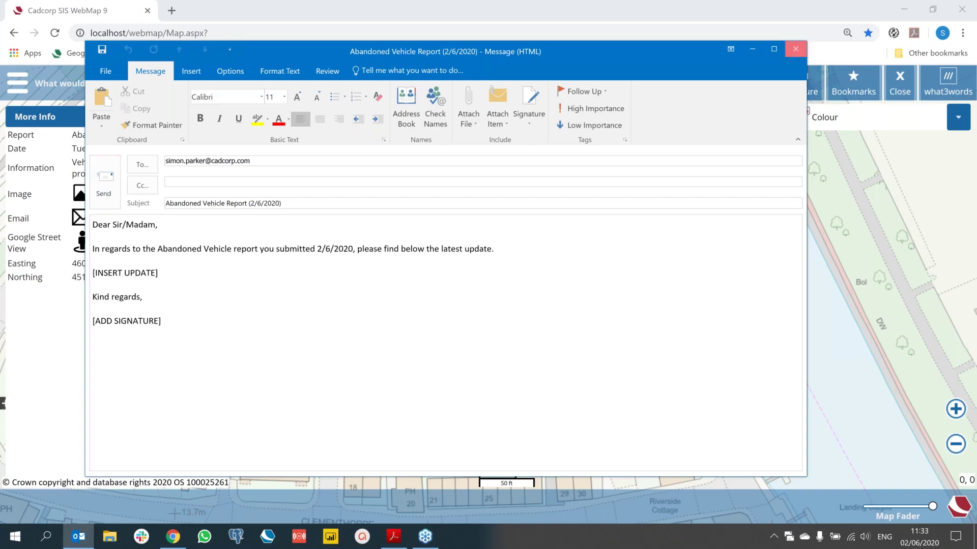
# Step: Close the Abandoned Vehicle Report reply in Outlook without saving it
pyautogui.click(795, 49)
pyautogui.click(495, 308)
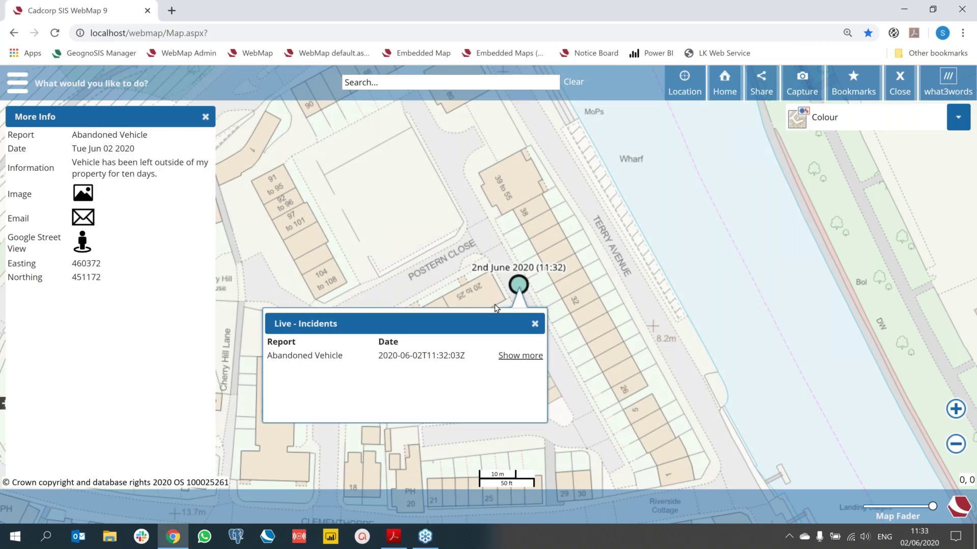
# Step: Close the report popup, details and the map layers list
pyautogui.click(534, 324)
pyautogui.click(9, 116)
pyautogui.click(206, 117)
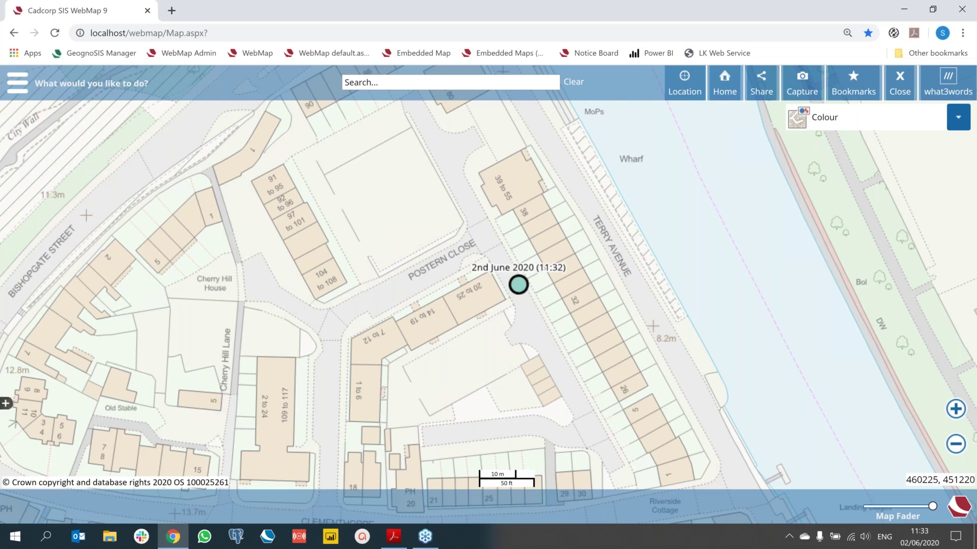
# Step: Open Local Knowledge and read through the bin collection, charging point and public toilet details
pyautogui.click(14, 88)
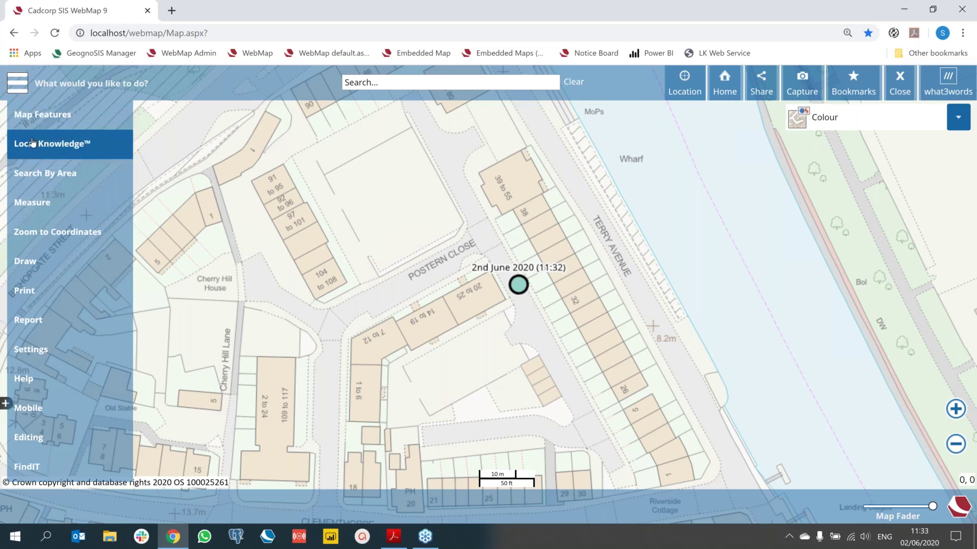
pyautogui.click(38, 143)
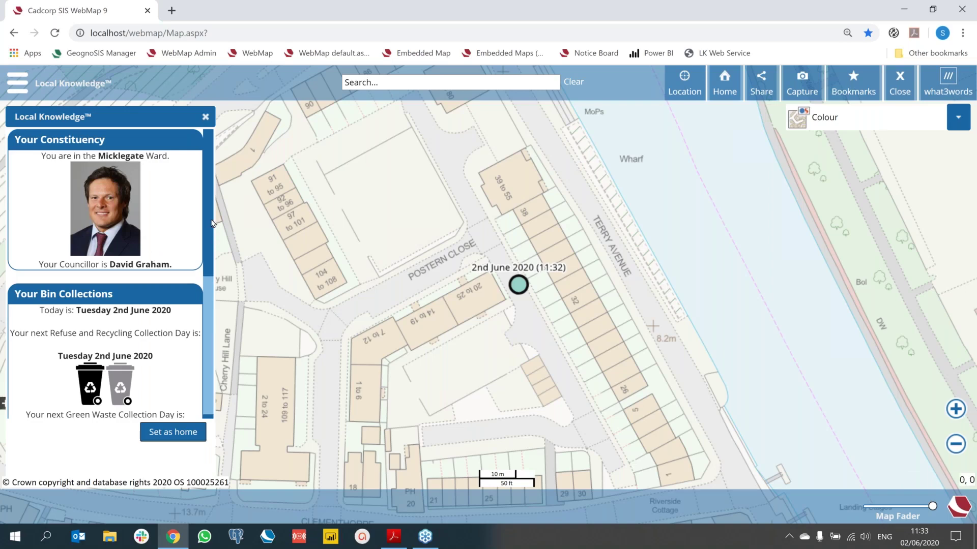
pyautogui.scroll(-2, 210, 254)
pyautogui.scroll(-2, 209, 253)
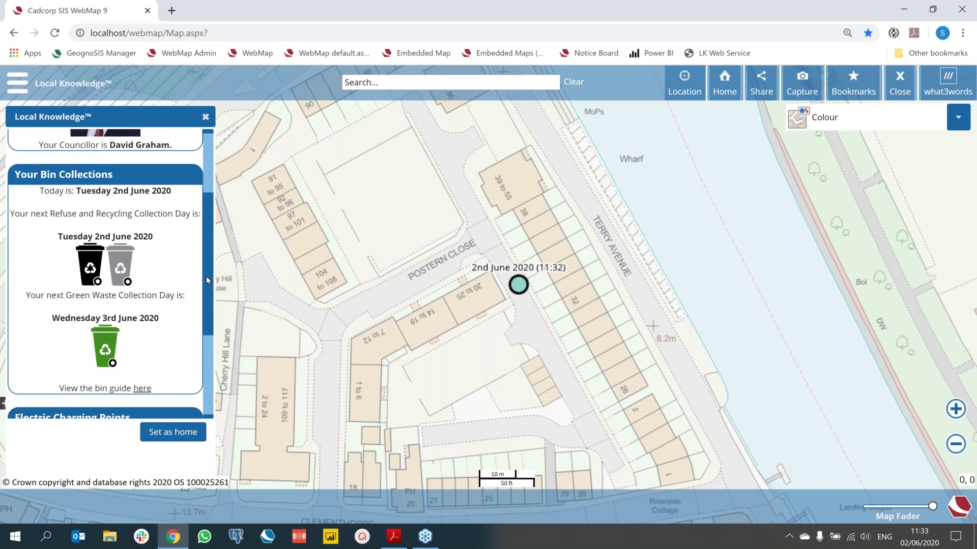
pyautogui.scroll(-6, 205, 282)
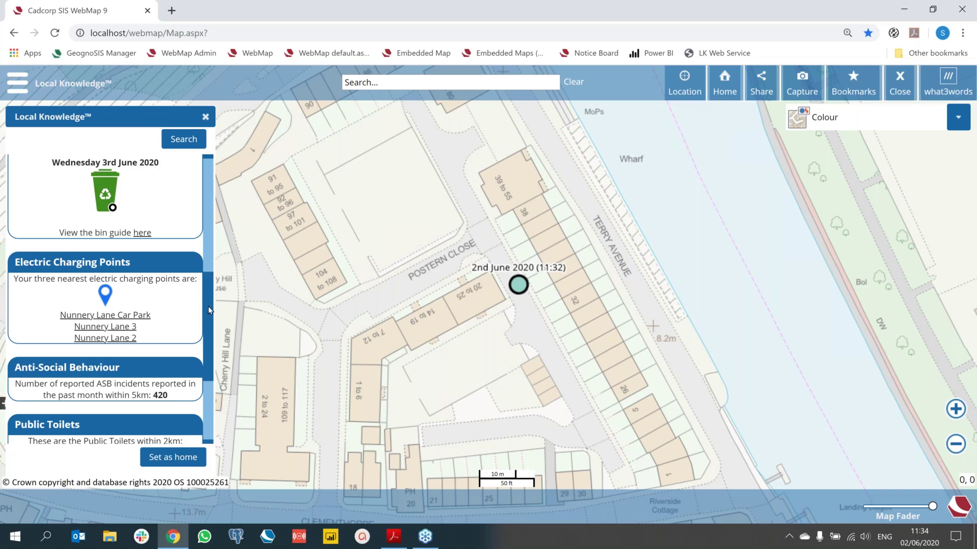
pyautogui.scroll(-2, 209, 307)
pyautogui.scroll(-2, 177, 291)
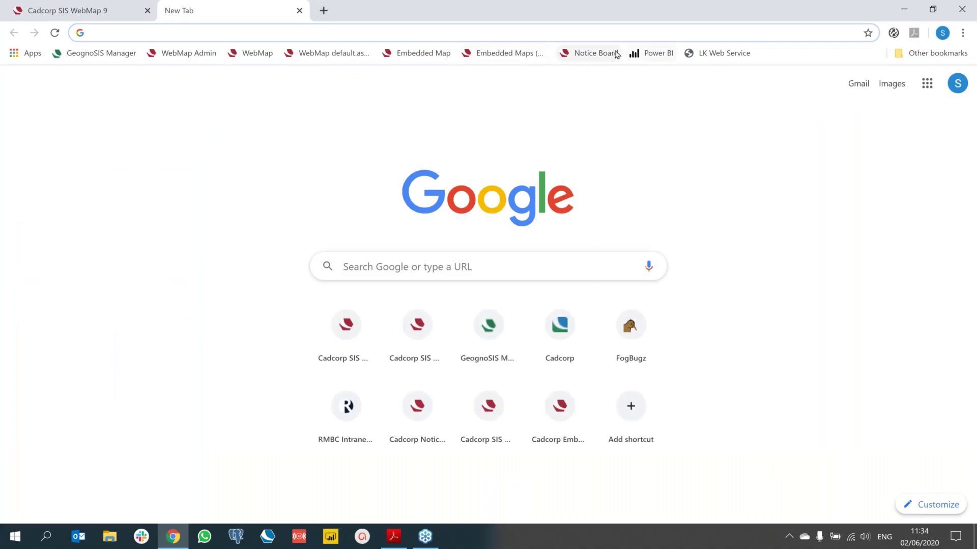
# Step: Set the Notice Board location from a Luton postcode and house number, then go to the LocalKnowledge web service
pyautogui.click(604, 53)
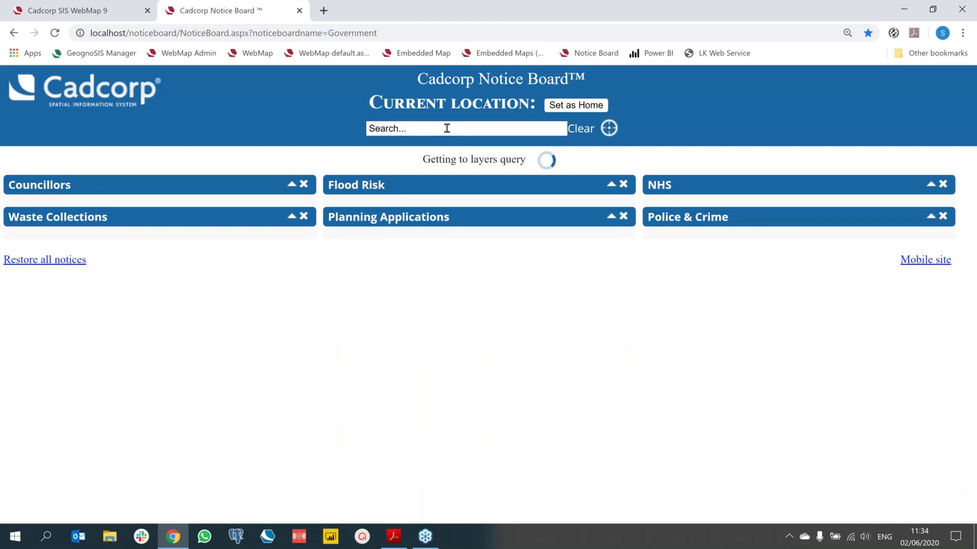
pyautogui.click(446, 128)
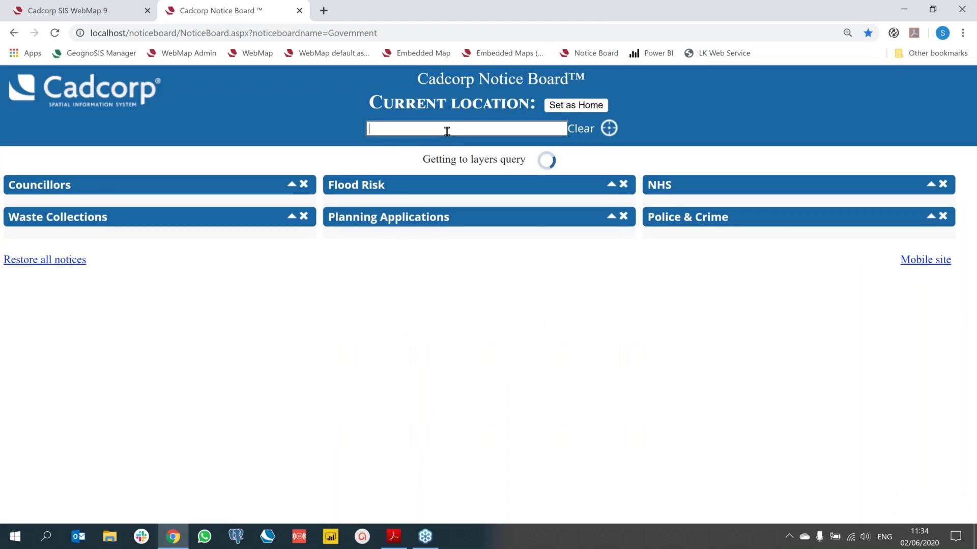
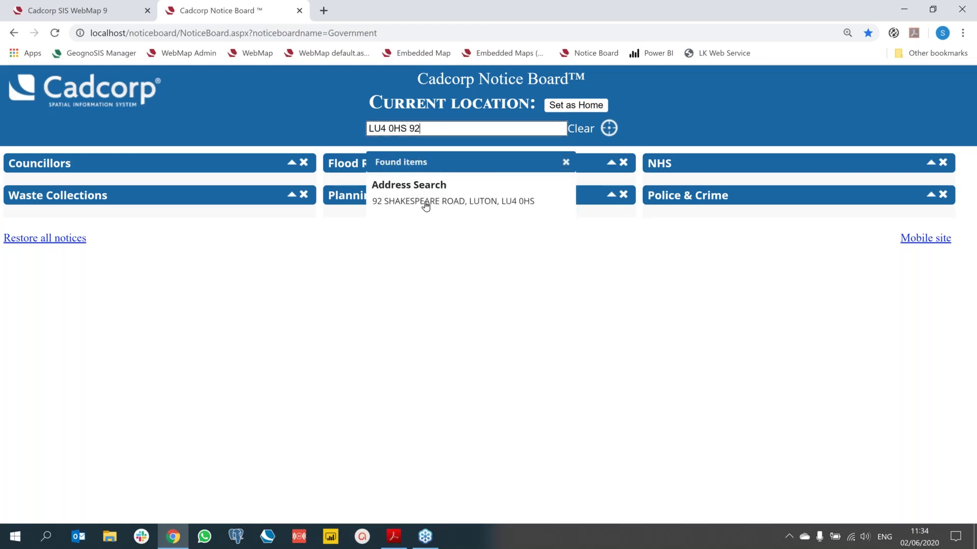
pyautogui.click(426, 201)
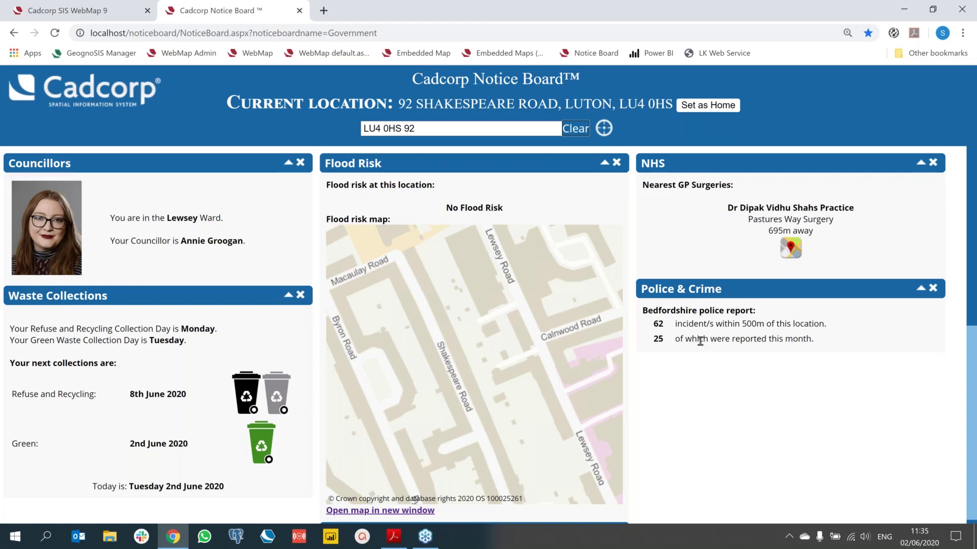
pyautogui.click(723, 55)
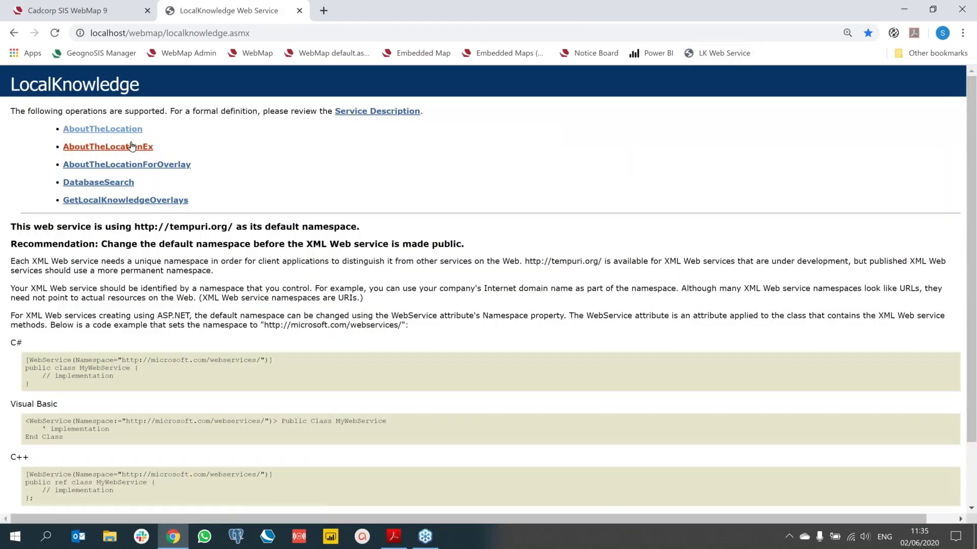
# Step: Invoke AboutTheLocationEx with localKnowledgeID 22, x 534545 and y 388252
pyautogui.click(132, 146)
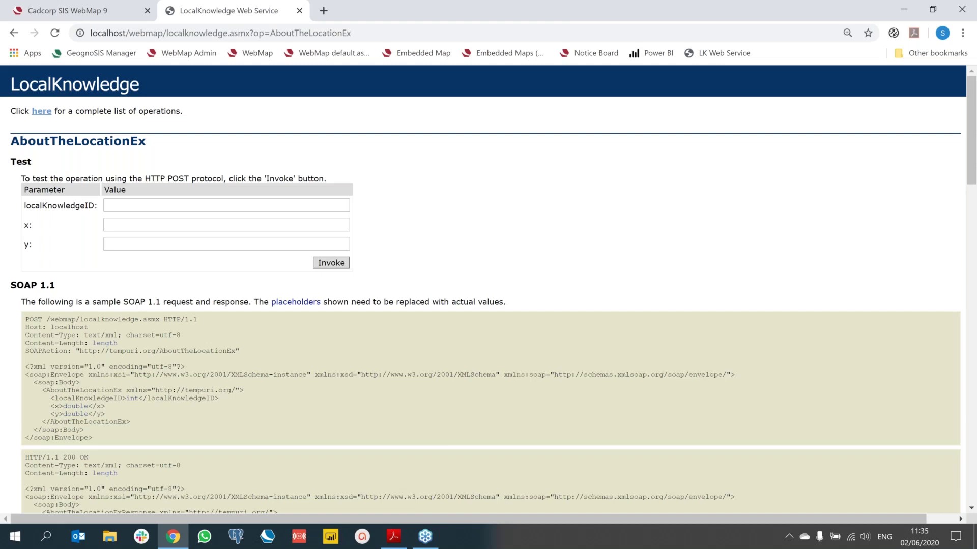
pyautogui.click(126, 206)
pyautogui.write('22')
pyautogui.click(123, 222)
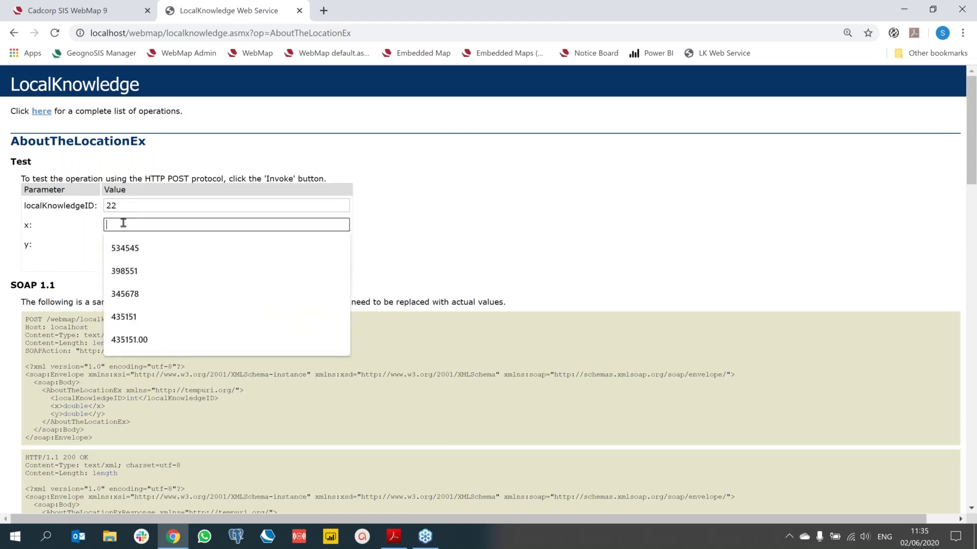
pyautogui.click(122, 248)
pyautogui.click(122, 245)
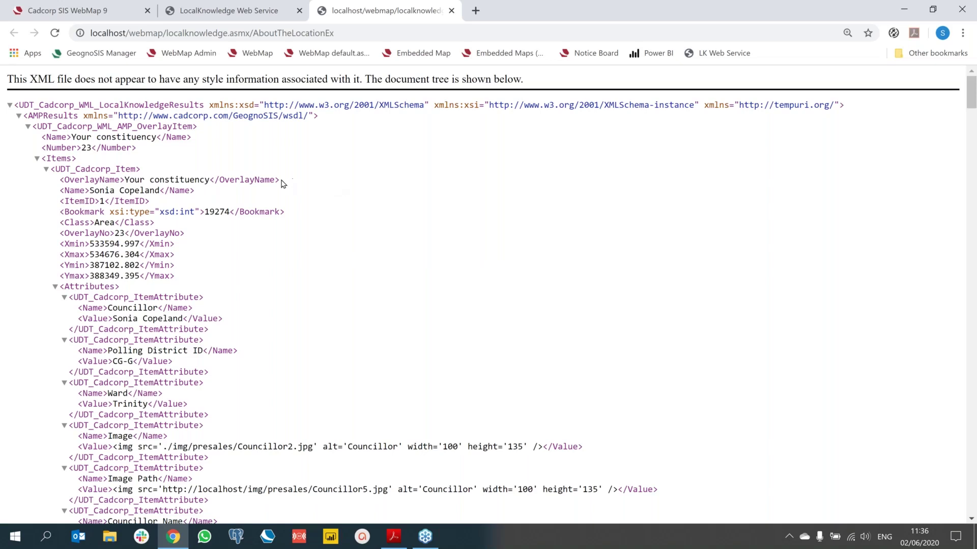
# Step: Highlight the constituency, councillor and Ward Trinity lines in the returned XML, then close it
pyautogui.moveTo(283, 182); pyautogui.dragTo(57, 184)
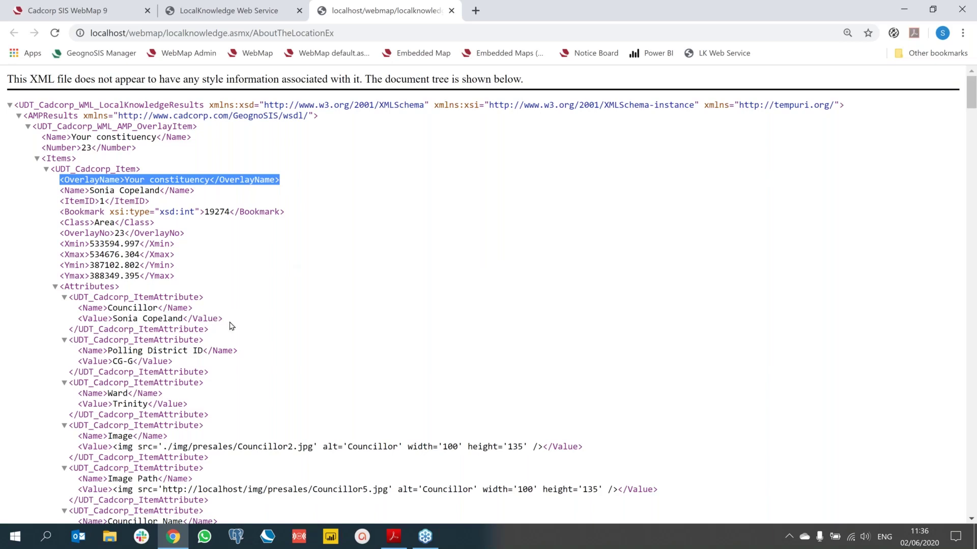
pyautogui.moveTo(223, 319); pyautogui.dragTo(70, 311)
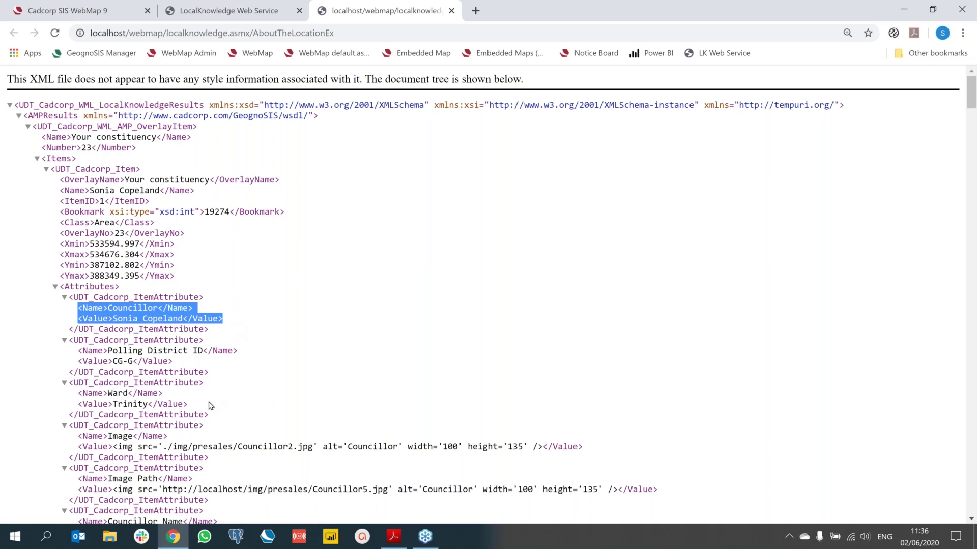
pyautogui.moveTo(187, 406); pyautogui.dragTo(56, 400)
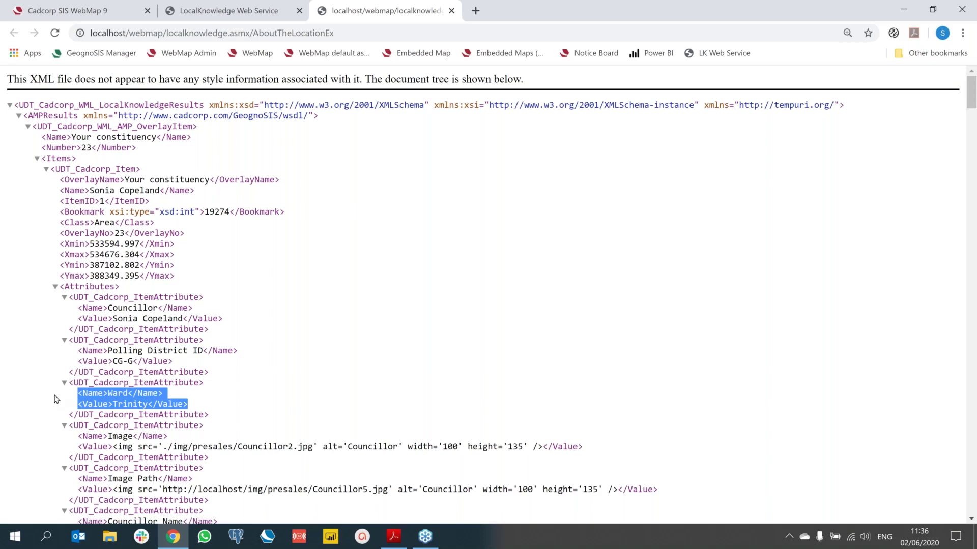
pyautogui.click(451, 11)
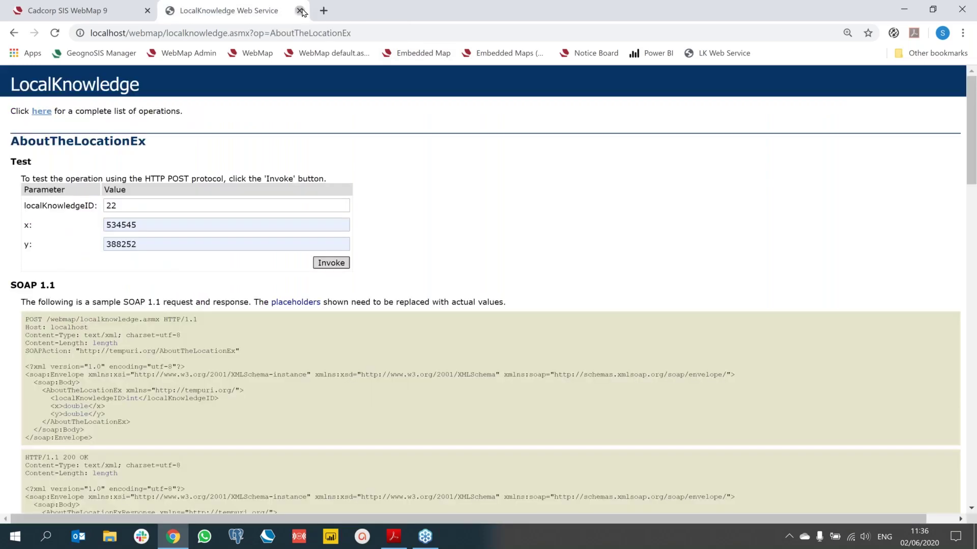
# Step: Return to the map and open the FindIT planning constraints search
pyautogui.click(300, 11)
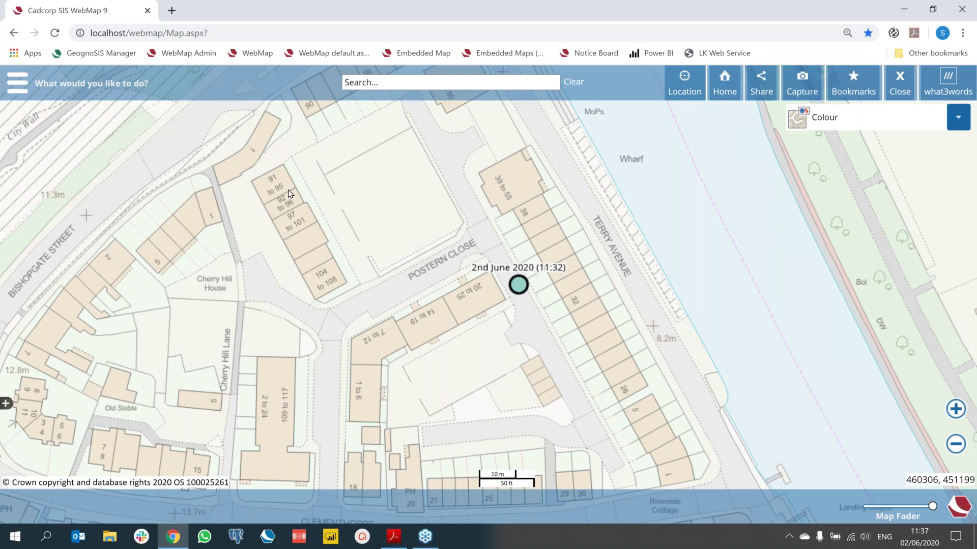
pyautogui.click(17, 87)
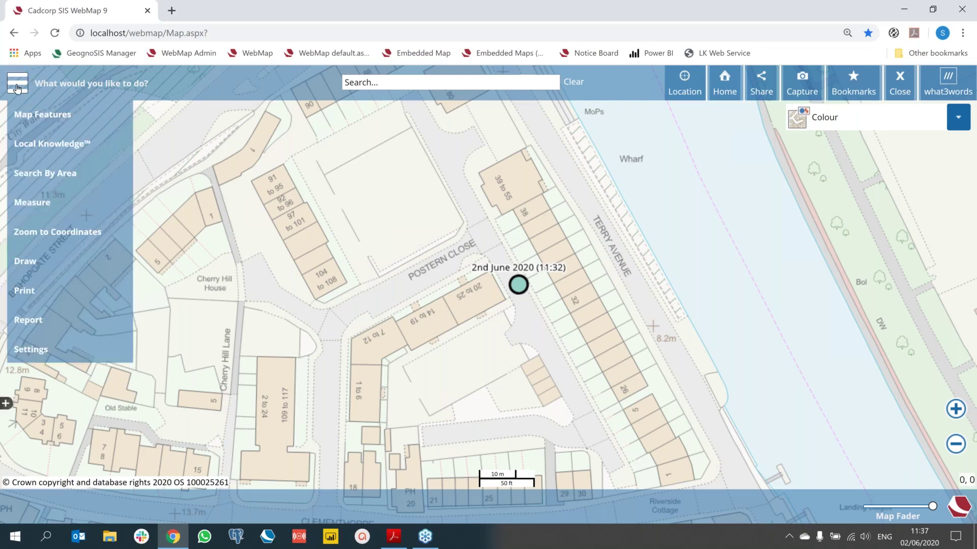
pyautogui.click(40, 467)
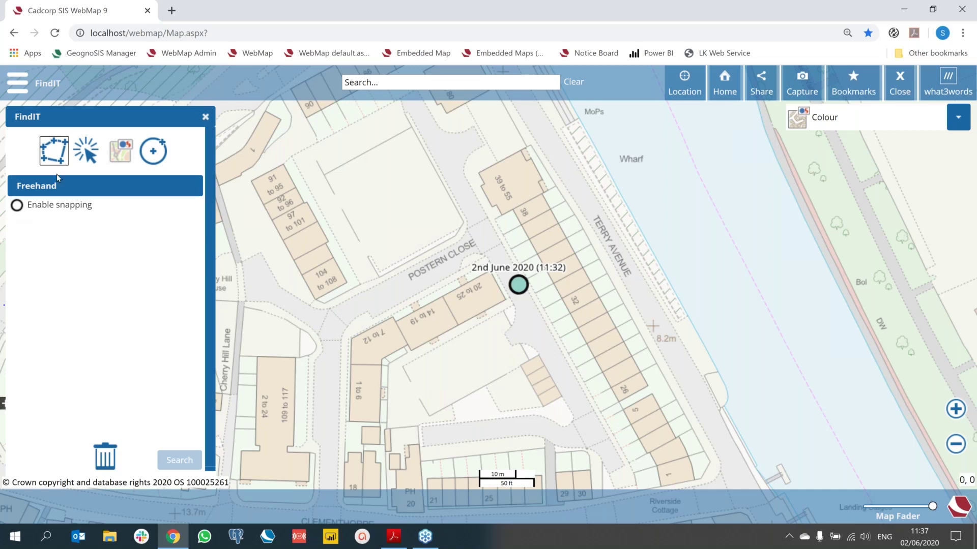
# Step: Try FindIT's select-feature, MasterMap and 25 m point-buffer search modes, then close FindIT
pyautogui.click(76, 154)
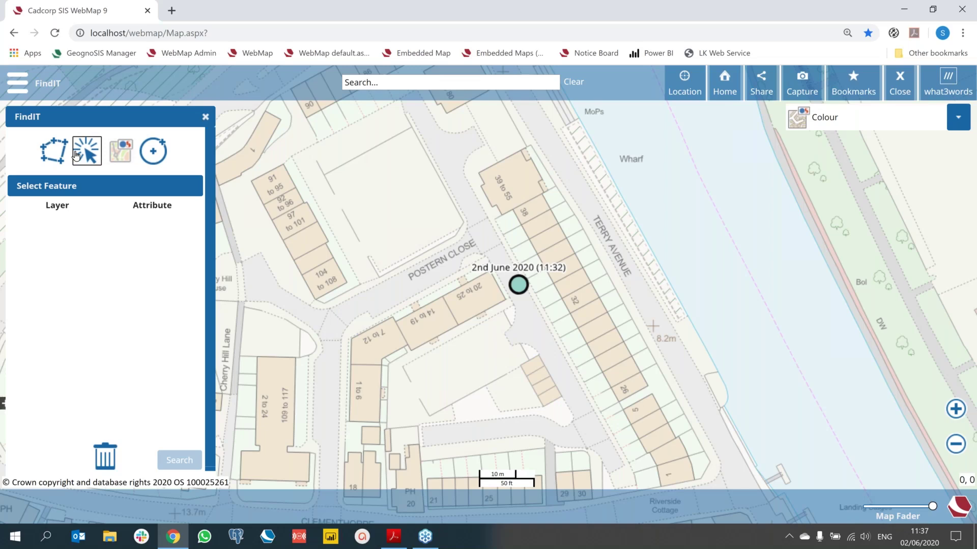
pyautogui.click(119, 158)
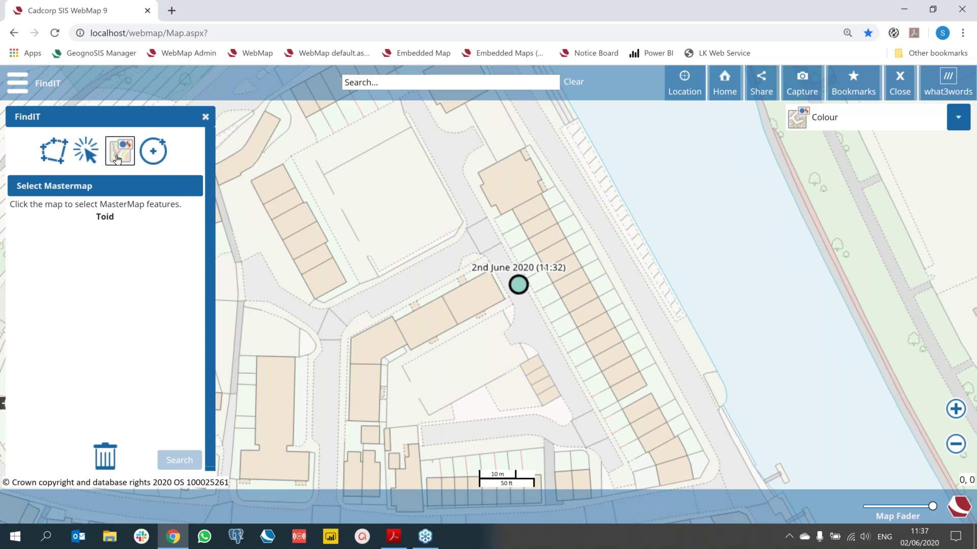
pyautogui.click(151, 157)
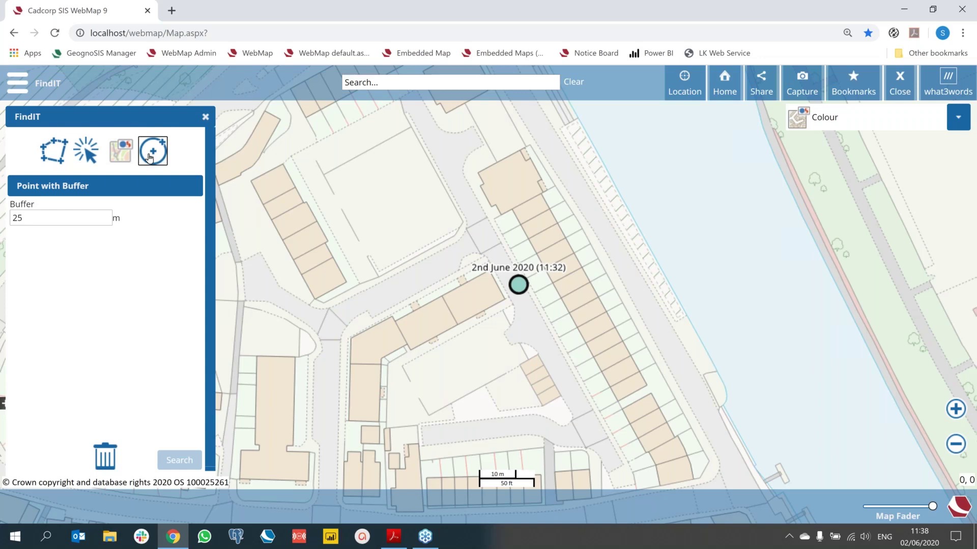
pyautogui.click(205, 116)
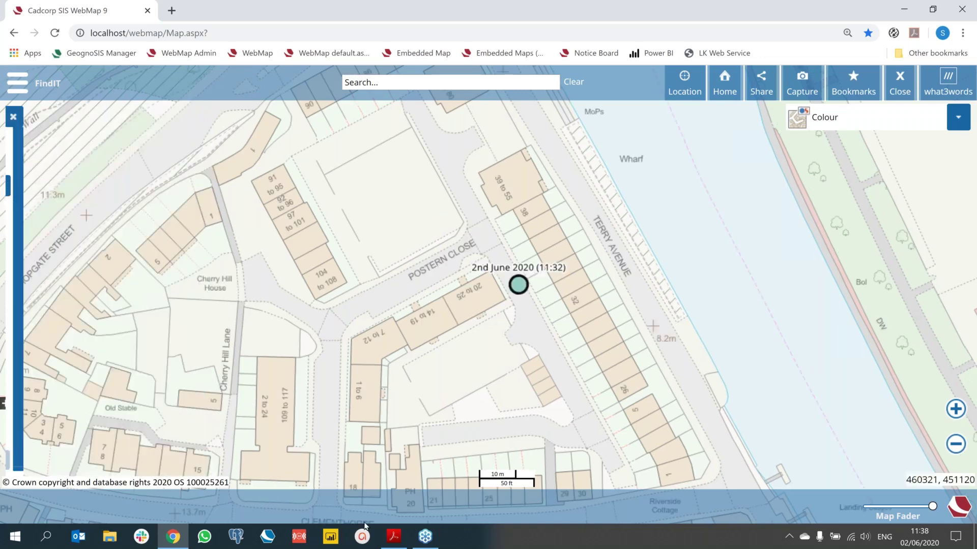
# Step: Scroll the FindIT constraints PDF from Planning Applications through Flood Map to page 6's Tree Preservation Orders
pyautogui.click(391, 543)
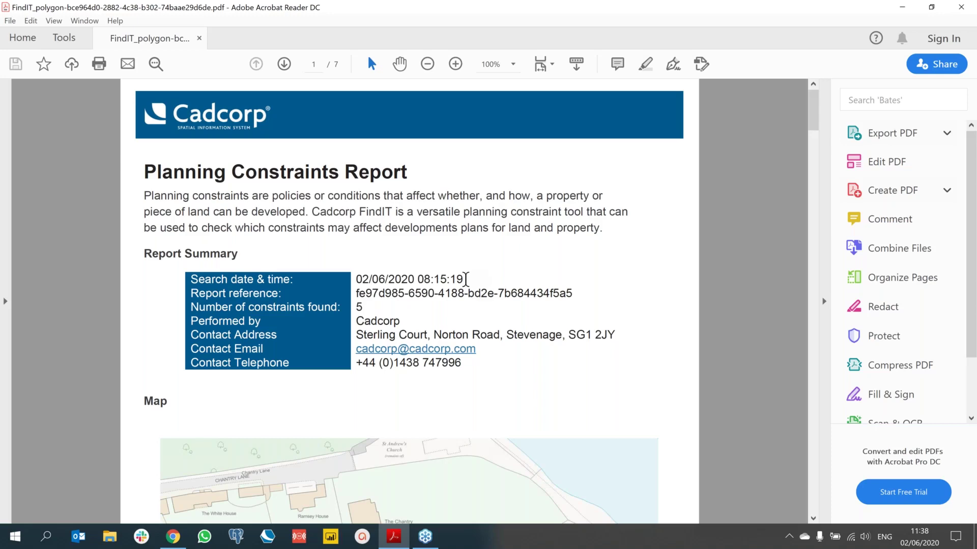
pyautogui.scroll(-3, 465, 278)
pyautogui.scroll(-5, 466, 285)
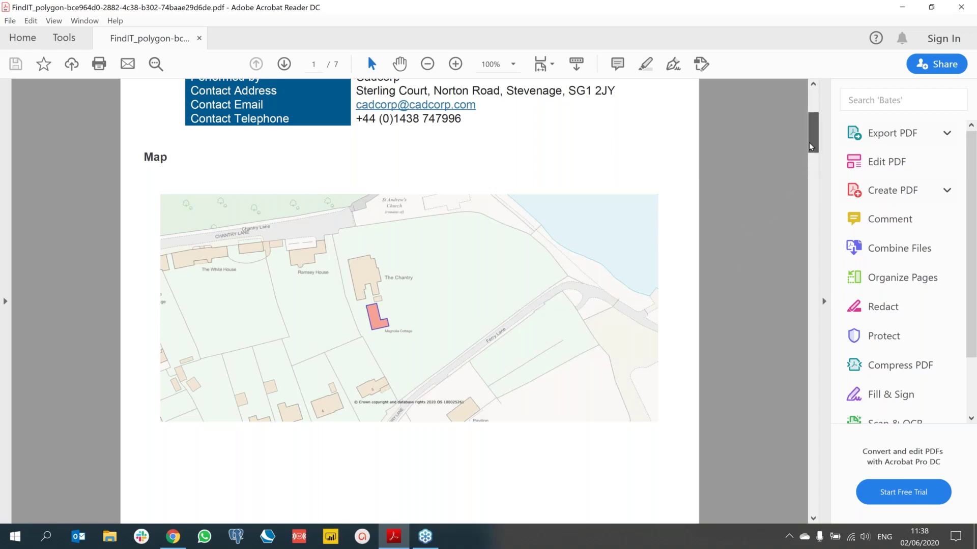
pyautogui.moveTo(811, 147); pyautogui.dragTo(808, 199)
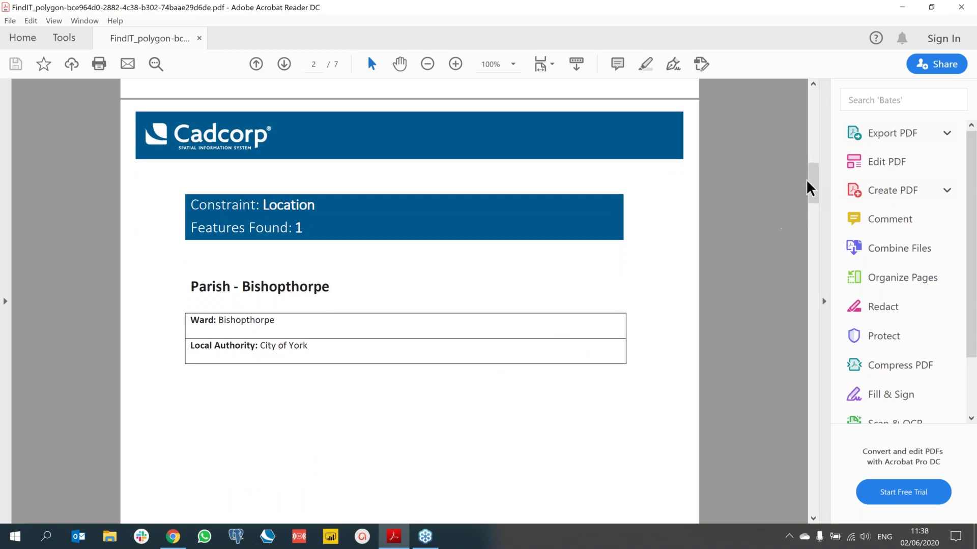
pyautogui.moveTo(812, 195); pyautogui.dragTo(817, 244)
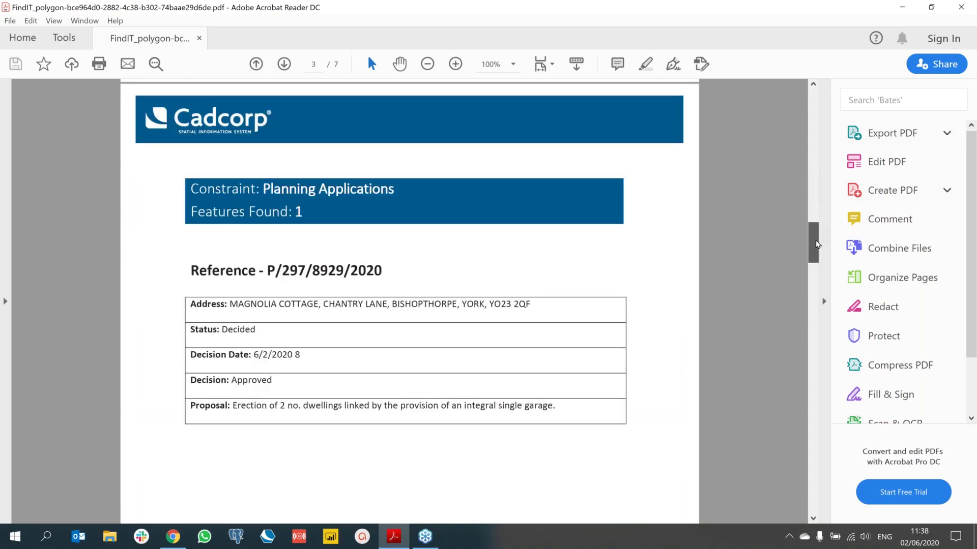
pyautogui.moveTo(816, 244); pyautogui.dragTo(822, 308)
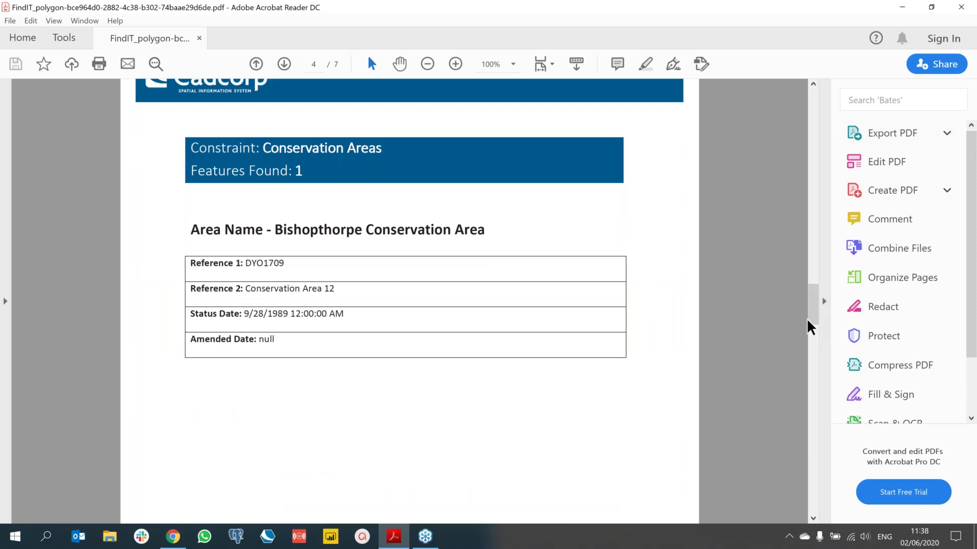
pyautogui.moveTo(815, 310); pyautogui.dragTo(816, 313)
pyautogui.press('Down')
pyautogui.press('Down')
pyautogui.press('Down')
pyautogui.press('Down')
pyautogui.press('Down')
pyautogui.press('Down')
pyautogui.press('Down')
pyautogui.press('Down')
pyautogui.press('Down')
pyautogui.press('Down')
pyautogui.press('Down')
pyautogui.press('Down')
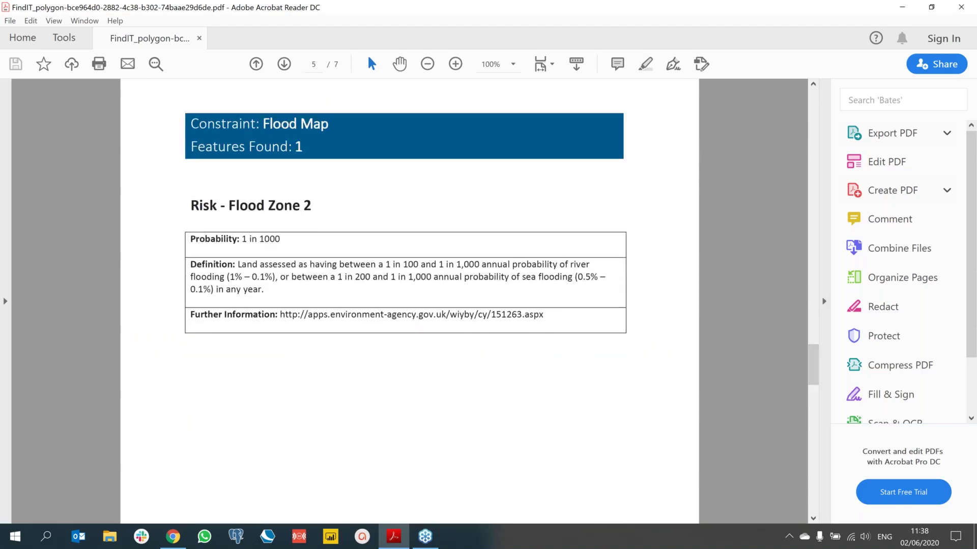
pyautogui.scroll(-4, 700, 356)
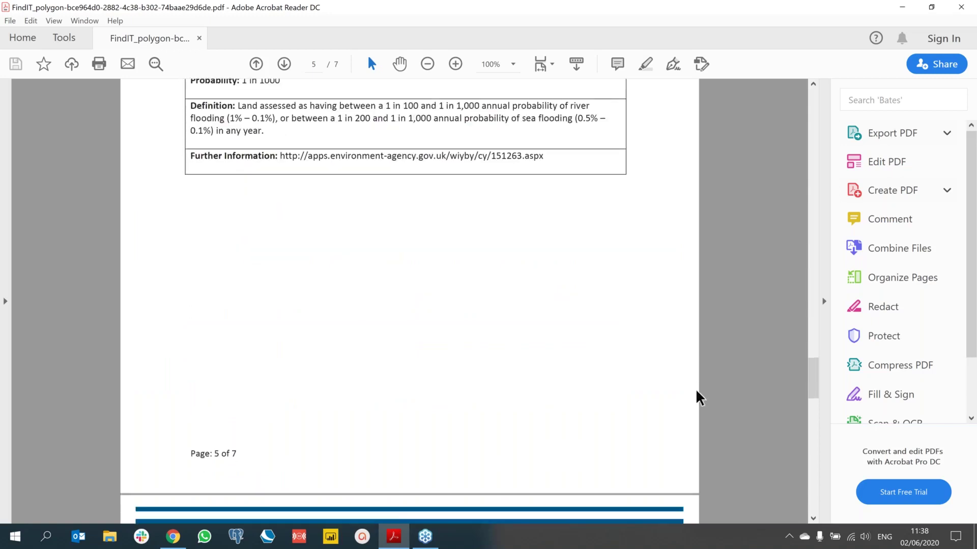
pyautogui.scroll(-7, 700, 397)
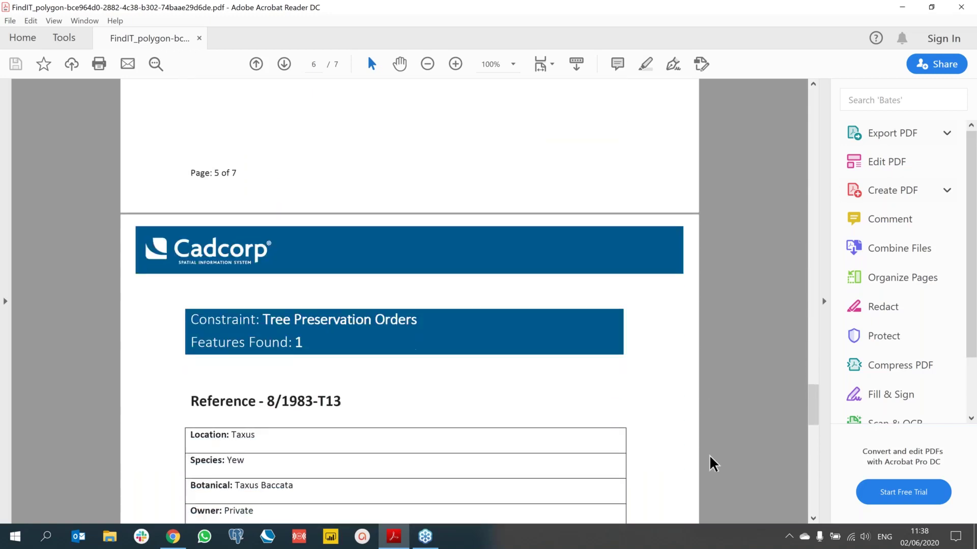
pyautogui.scroll(-1, 712, 463)
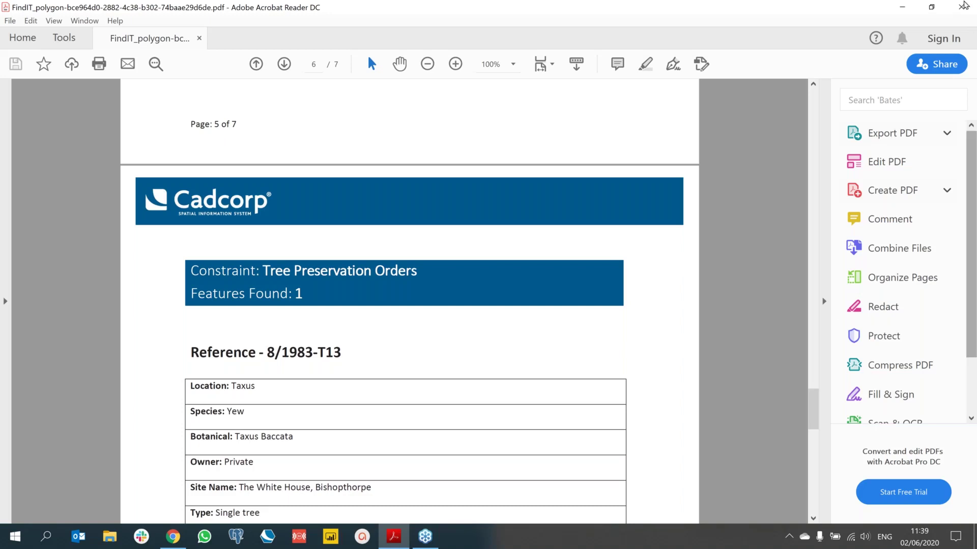
# Step: Close the Acrobat Reader window holding the PDF report
pyautogui.click(964, 7)
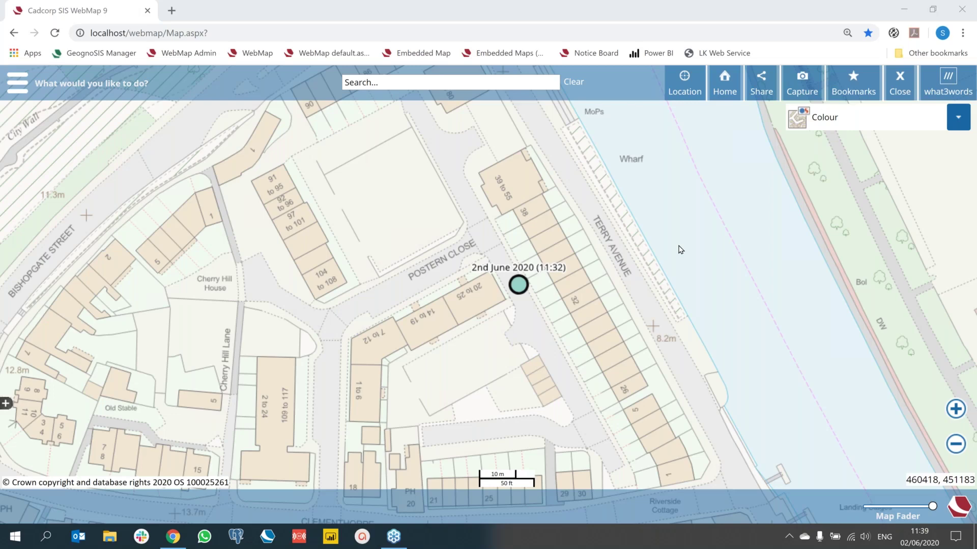
# Step: Use what3words to search ///active.shots.crowned, placing its pin beside York station
pyautogui.click(955, 82)
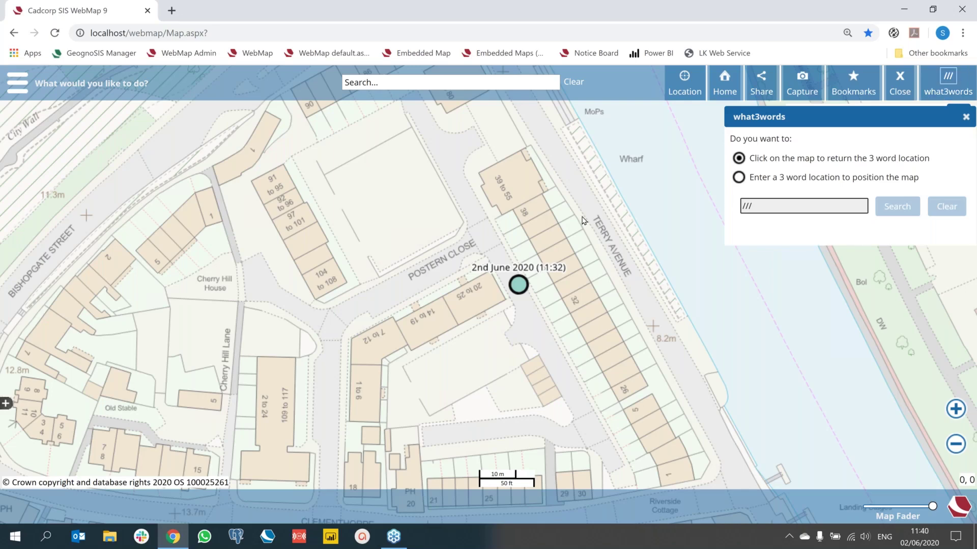
pyautogui.click(403, 206)
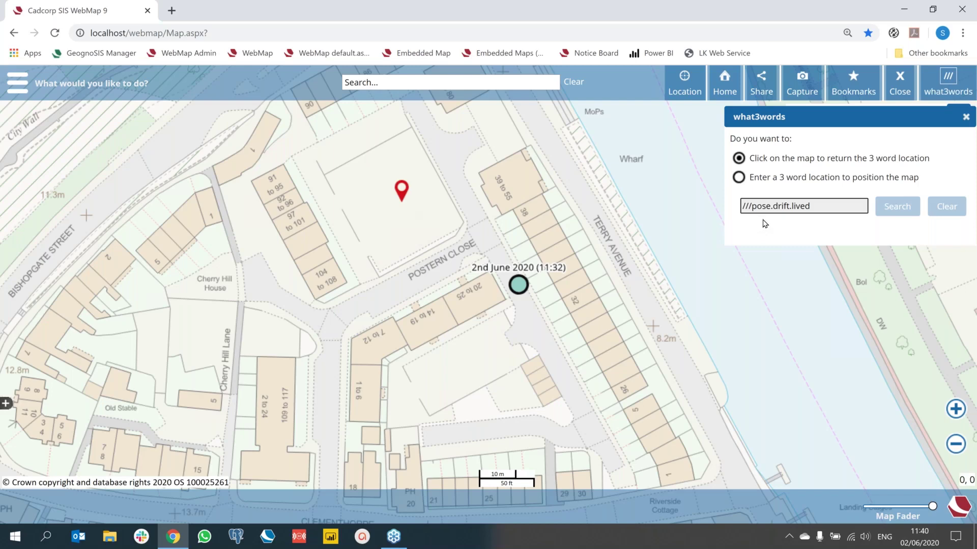
pyautogui.click(737, 177)
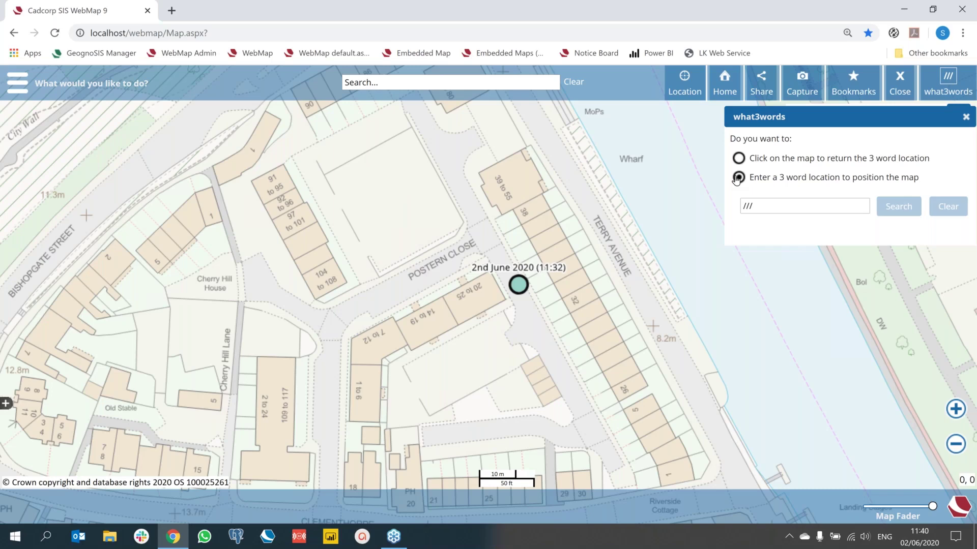
pyautogui.click(770, 203)
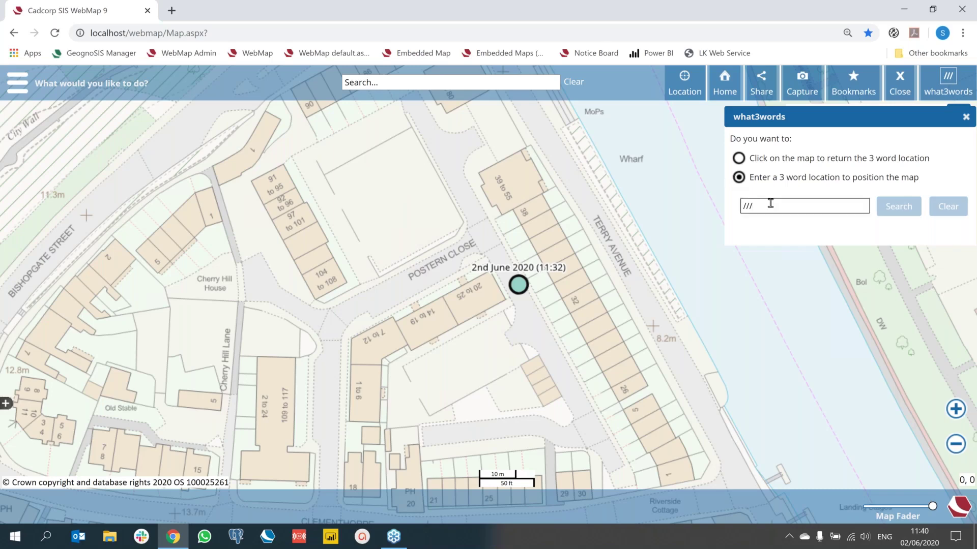
pyautogui.write('act')
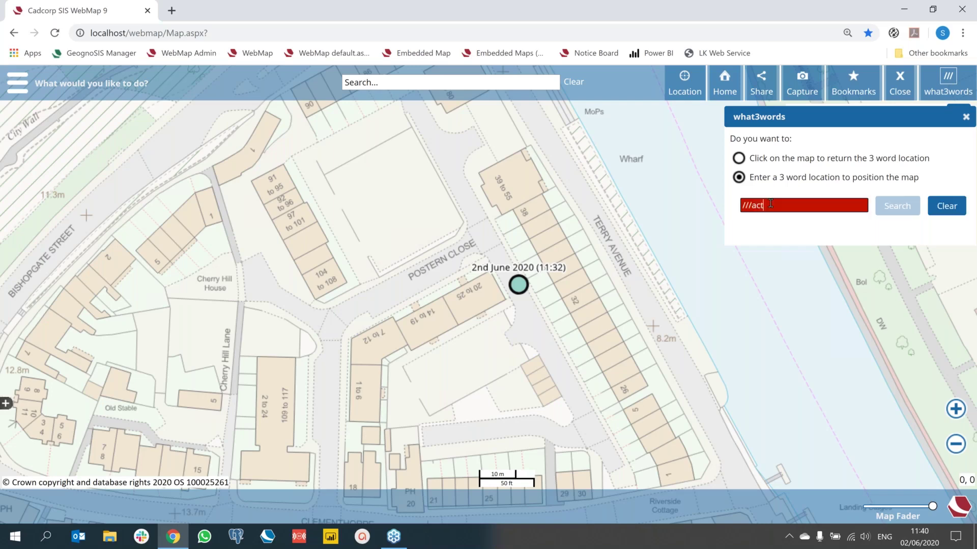
pyautogui.write('ive.short')
pyautogui.press('BackSpace')
pyautogui.write('ts.crowned')
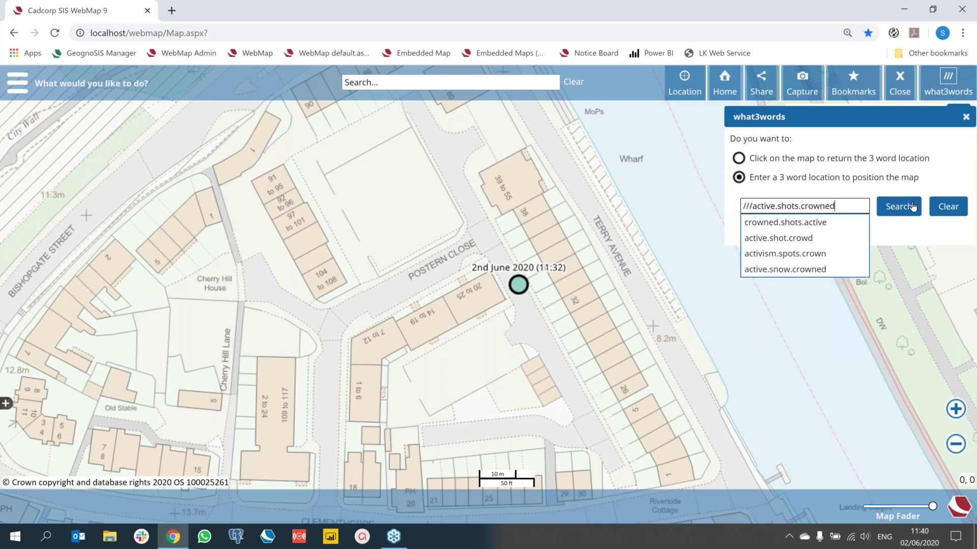
pyautogui.click(913, 206)
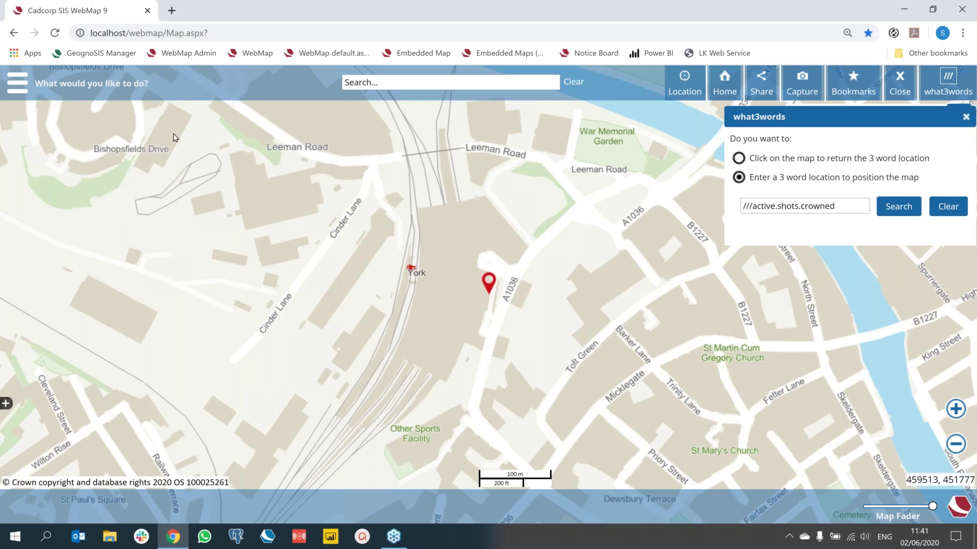
# Step: Sign in to GeognoSIS Manager and view the WMTS instance's three maps
pyautogui.click(114, 57)
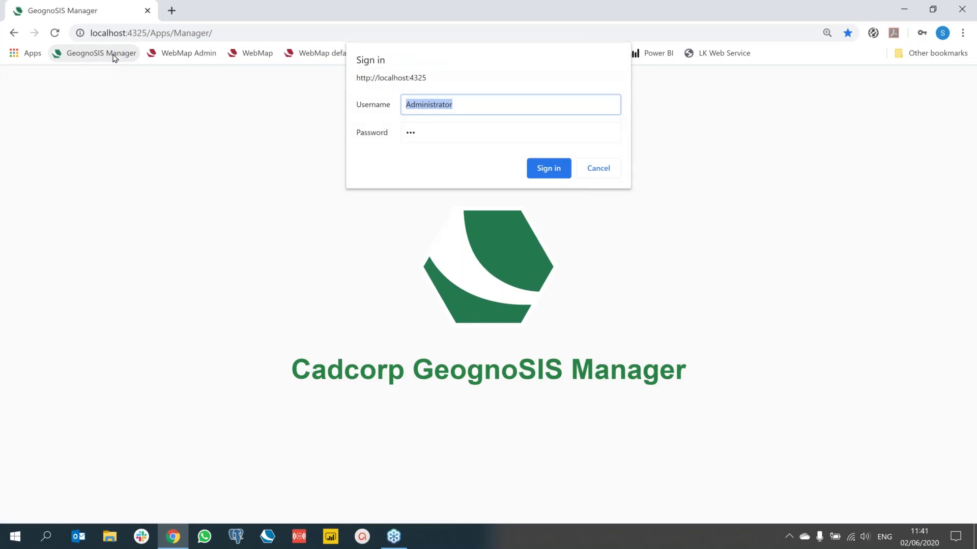
pyautogui.press('Return')
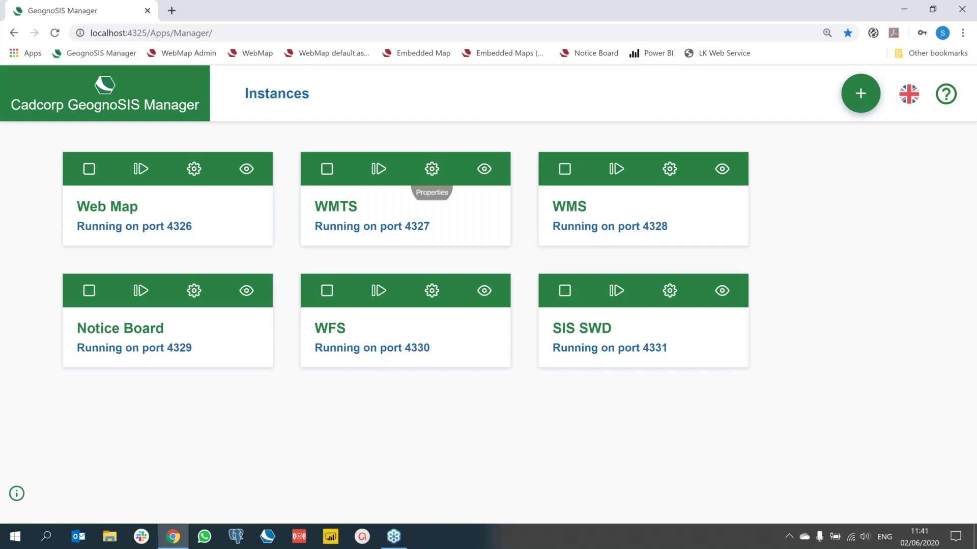
pyautogui.click(484, 170)
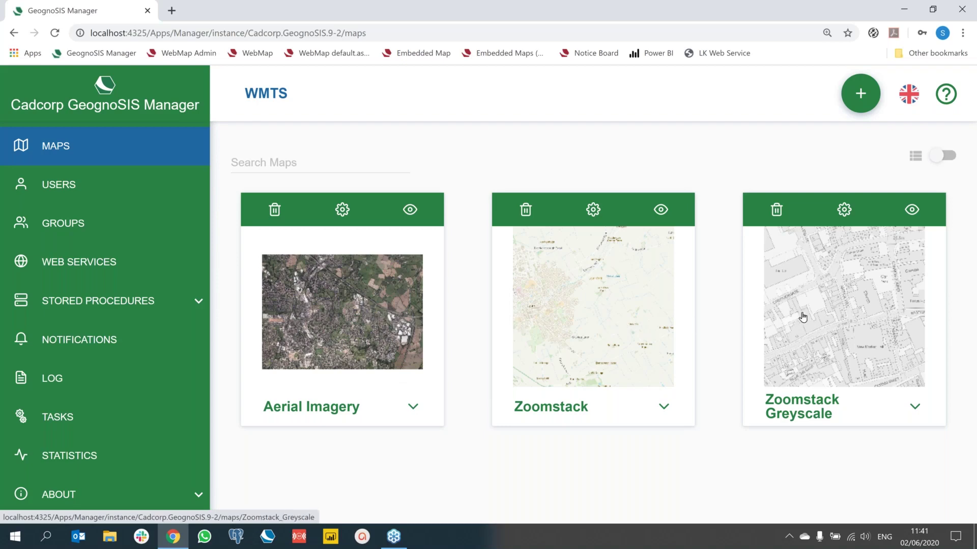
# Step: Display the WMTS instance's OGC web services and check the Web Map Tile Service URL
pyautogui.click(104, 274)
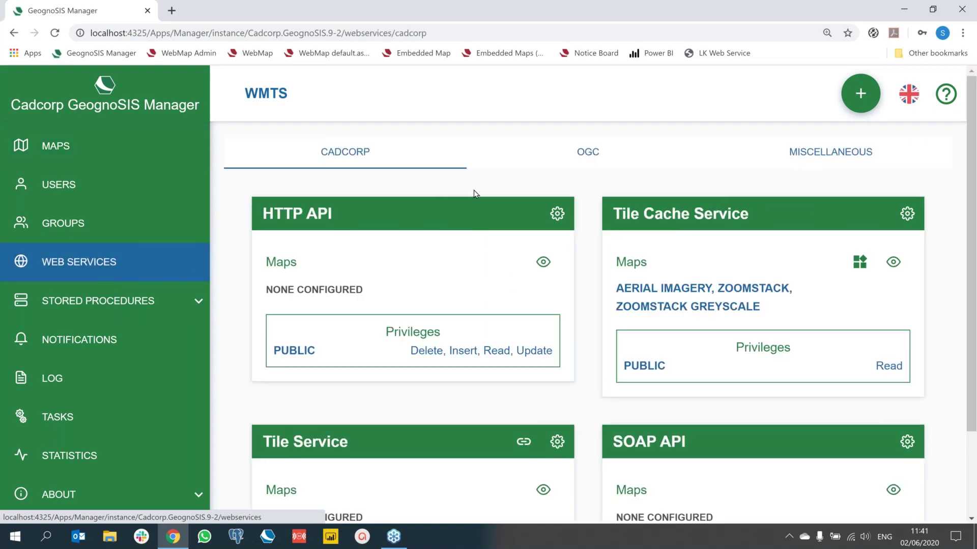
pyautogui.click(584, 155)
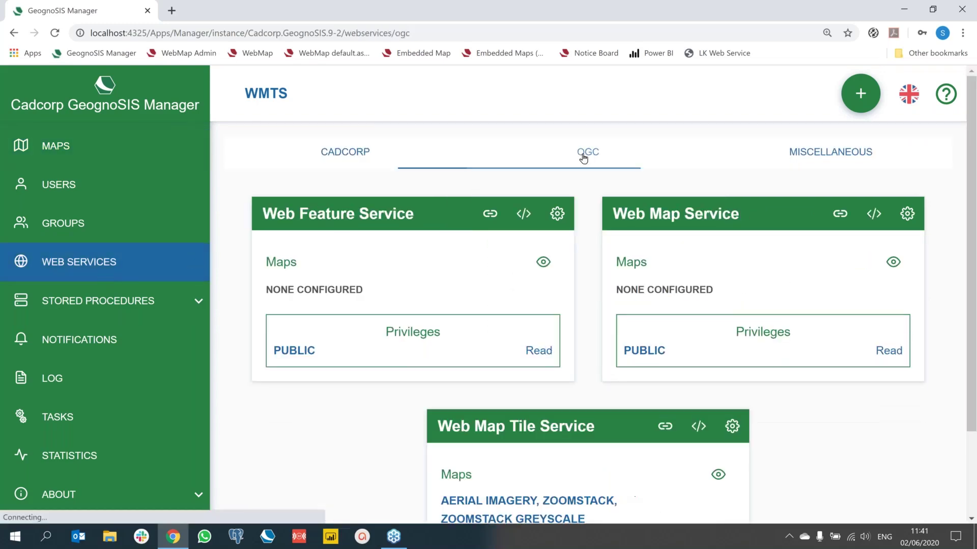
pyautogui.click(665, 426)
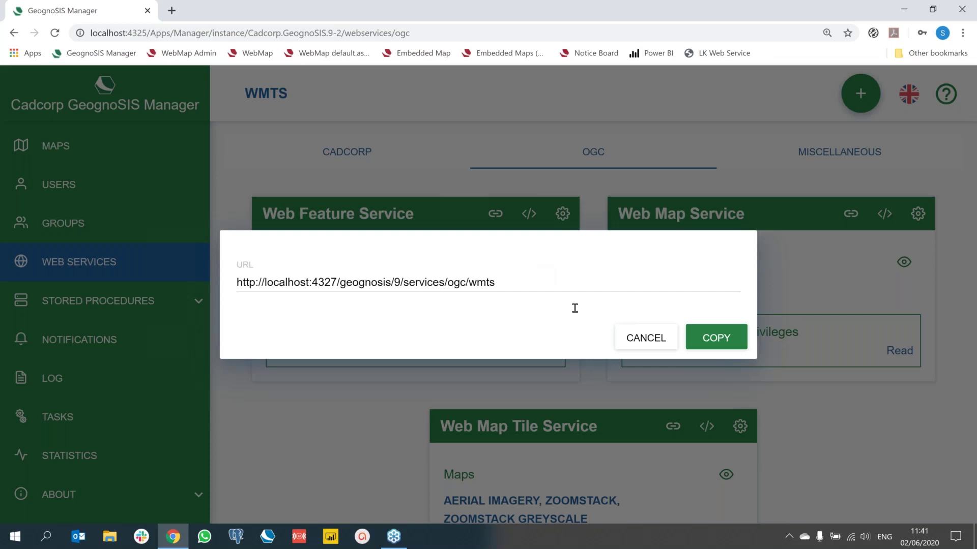
pyautogui.click(642, 342)
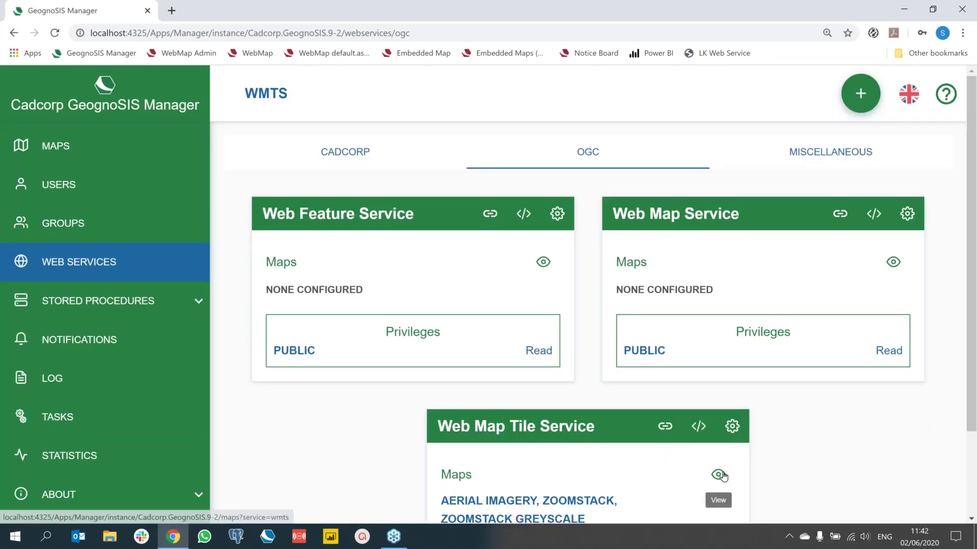
# Step: List the Aerial Imagery, Zoomstack and Zoomstack Greyscale maps served through OGC WMTS
pyautogui.click(719, 474)
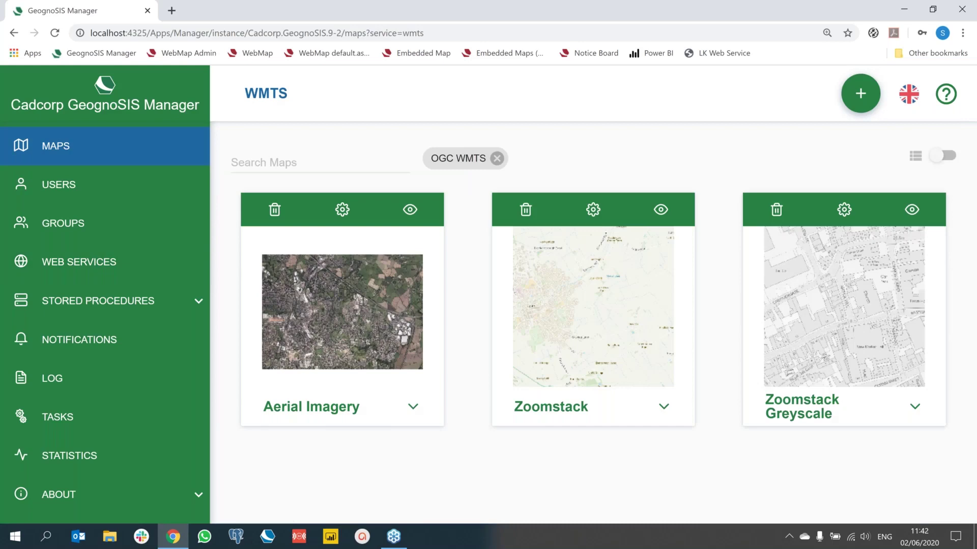